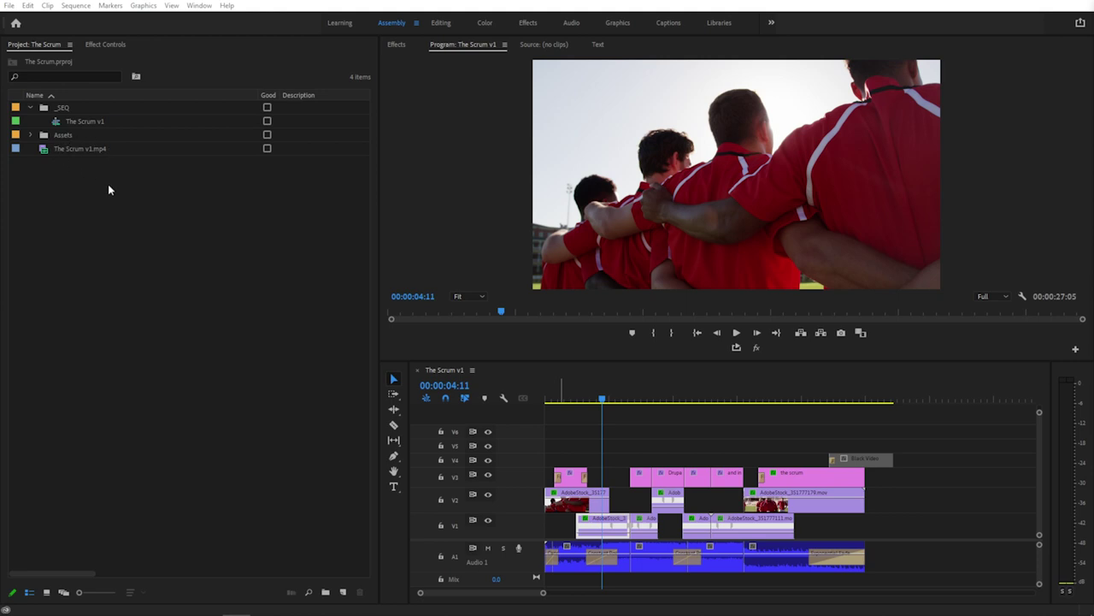
- Duplicate The Scrum v1 sequence in the _SEQ folder
{"action": "right_click", "coordinate": [680, 496]}
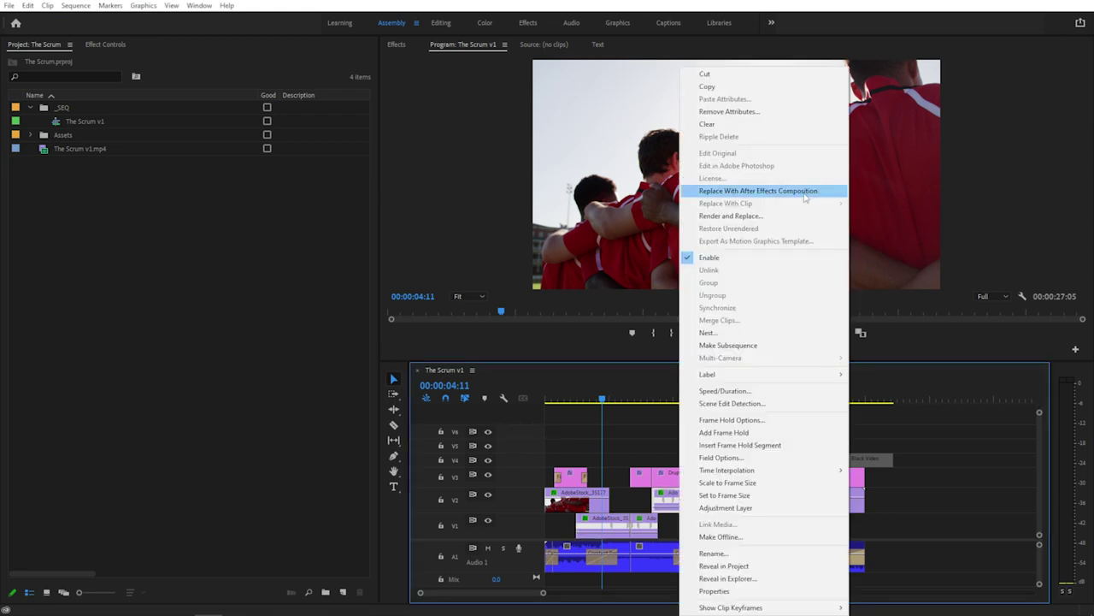
{"action": "left_click", "coordinate": [613, 456]}
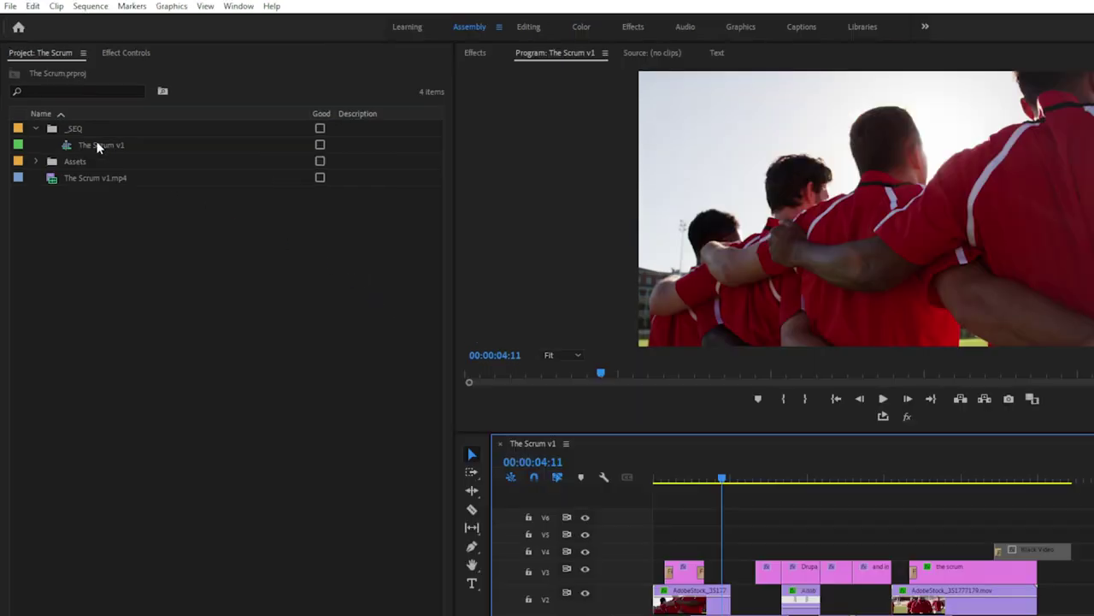
{"action": "left_click", "coordinate": [82, 123]}
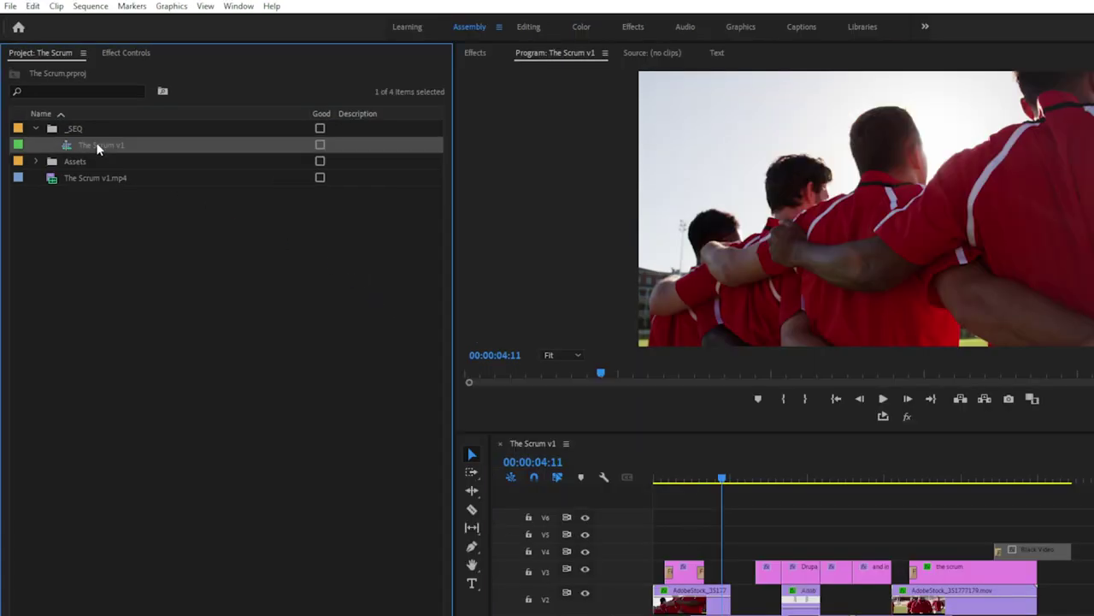
{"action": "right_click", "coordinate": [96, 149]}
{"action": "left_click", "coordinate": [131, 90]}
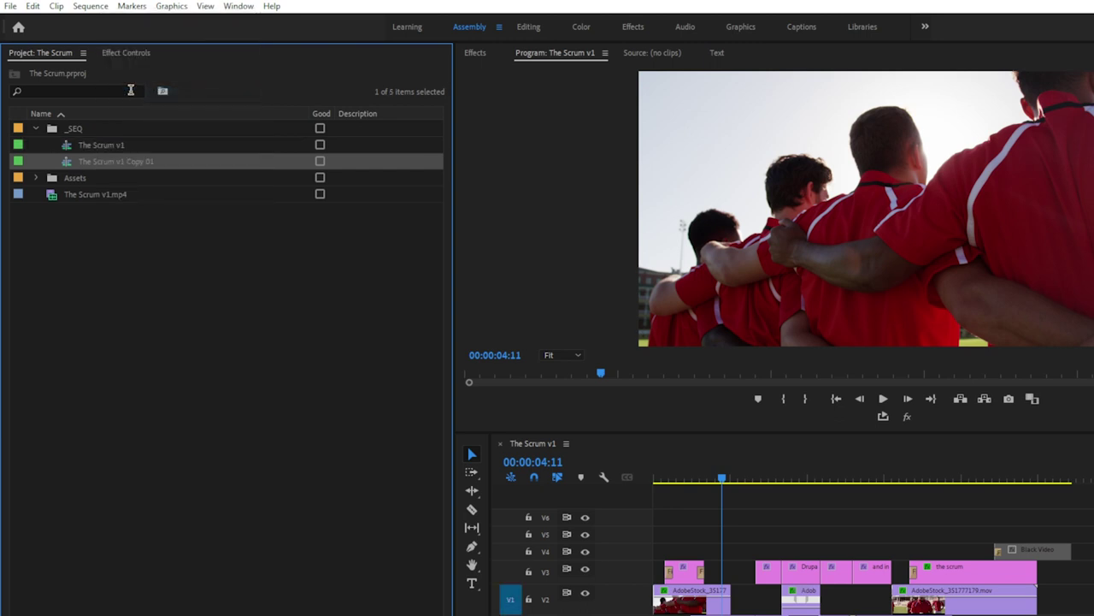
- Rename the copy to 'The Scrum v1 to AE' and open it in the timeline
{"action": "left_click", "coordinate": [126, 161]}
{"action": "left_click_drag", "start_coordinate": [128, 162], "coordinate": [168, 163]}
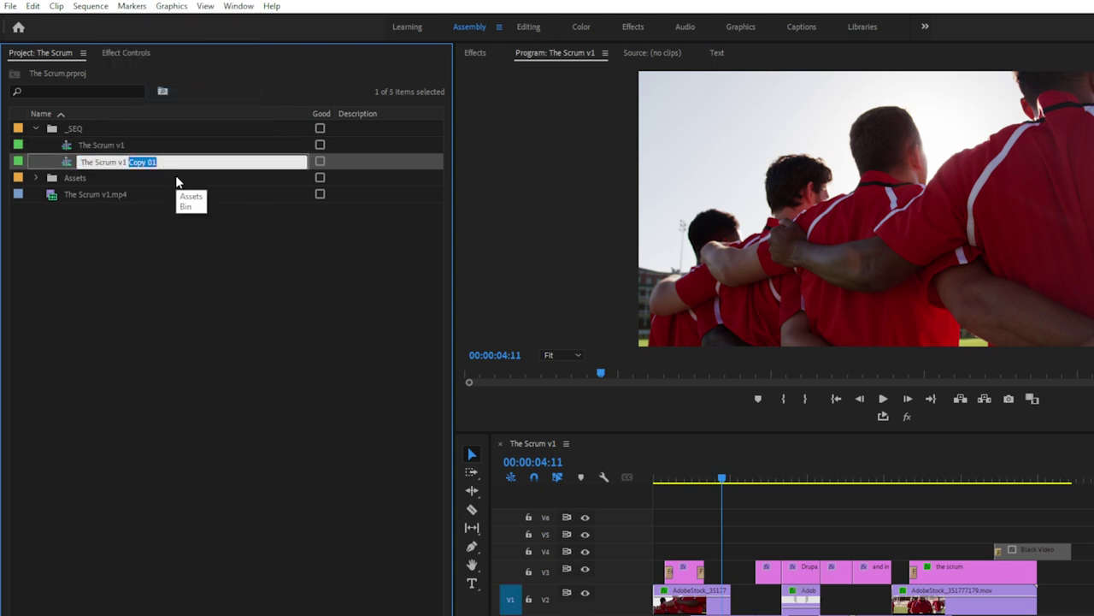
{"action": "type", "text": "to"}
{"action": "key", "text": "Return"}
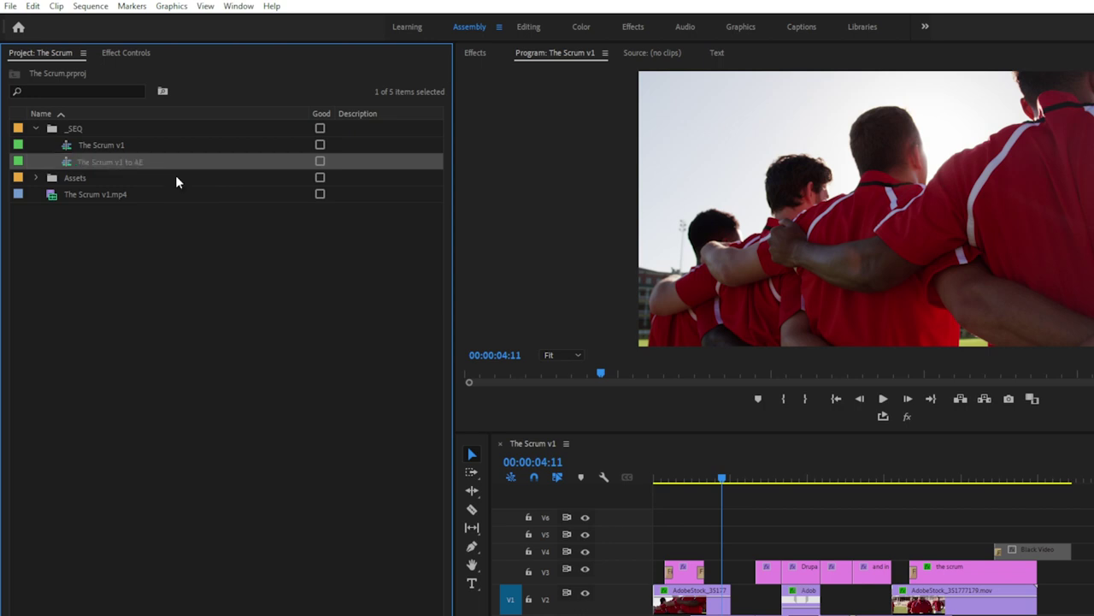
{"action": "double_click", "coordinate": [66, 161]}
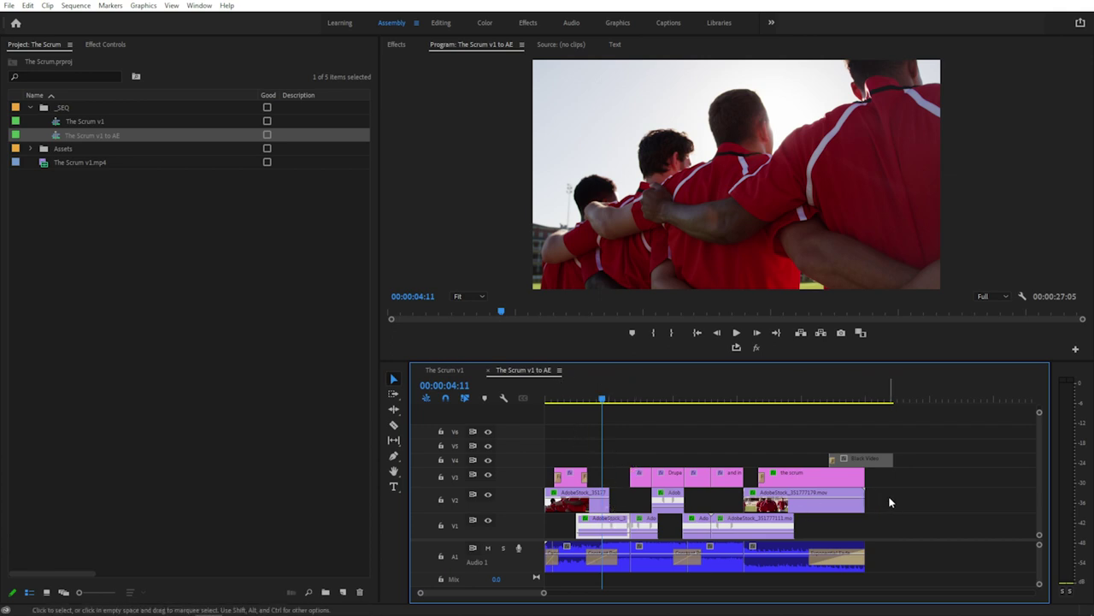
- Move V2 clips to V1, delete titles and Black Video, put The Scrum v1.mp4 on V2, save
{"action": "left_click_drag", "start_coordinate": [889, 497], "coordinate": [538, 503]}
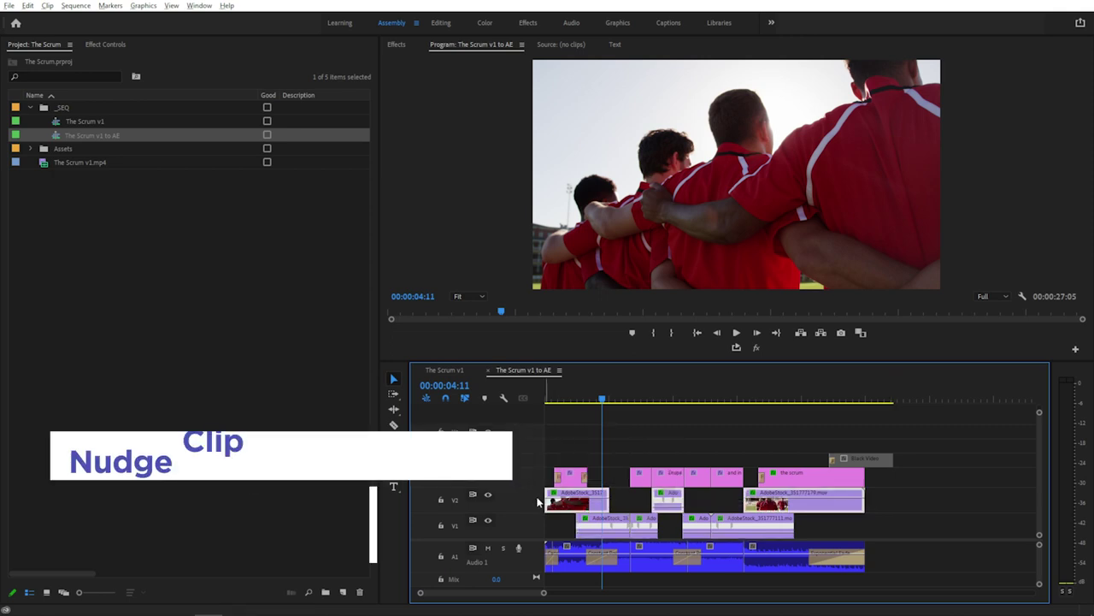
{"action": "key", "text": "alt+Down"}
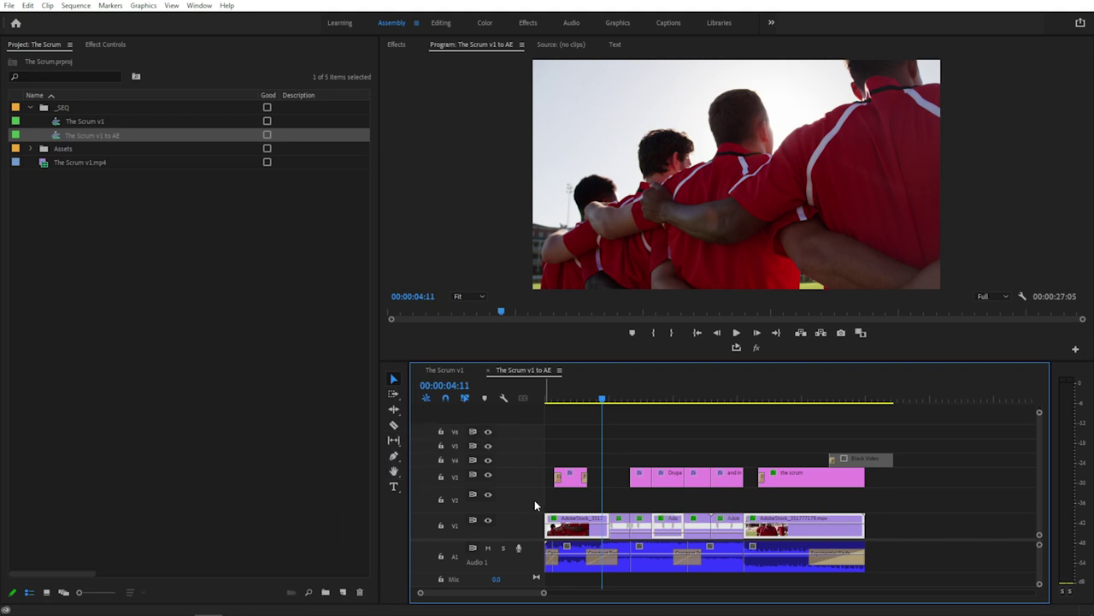
{"action": "left_click_drag", "start_coordinate": [557, 429], "coordinate": [908, 484]}
{"action": "key", "text": "Delete"}
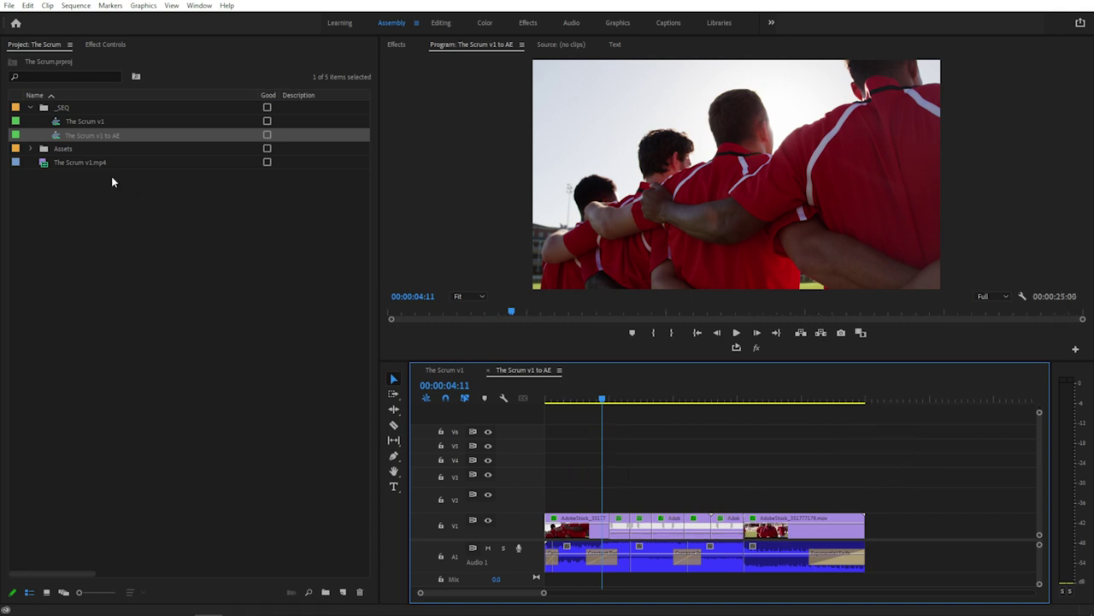
{"action": "left_click_drag", "start_coordinate": [49, 164], "coordinate": [528, 511]}
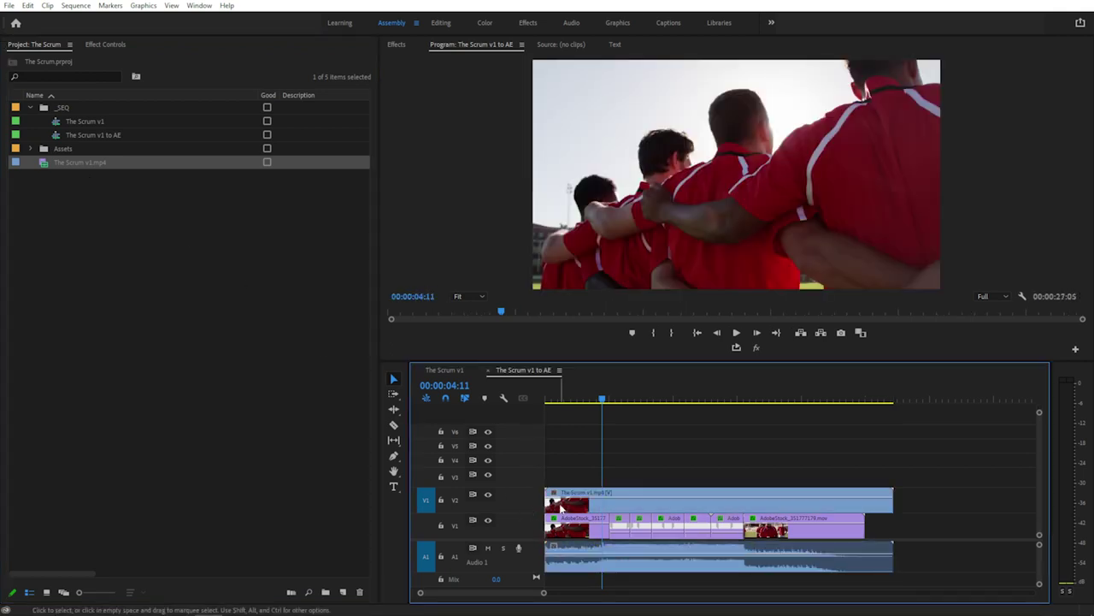
{"action": "key", "text": "ctrl+s"}
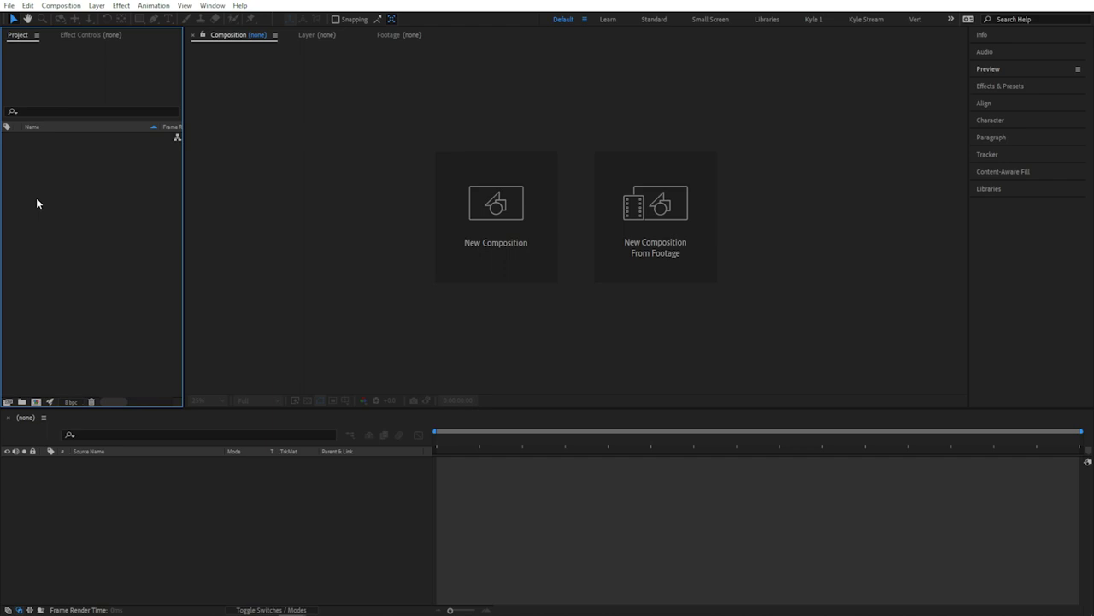
- Import The Scrum Premiere project, bringing in only the The Scrum v1 to AE sequence
{"action": "left_click", "coordinate": [10, 6]}
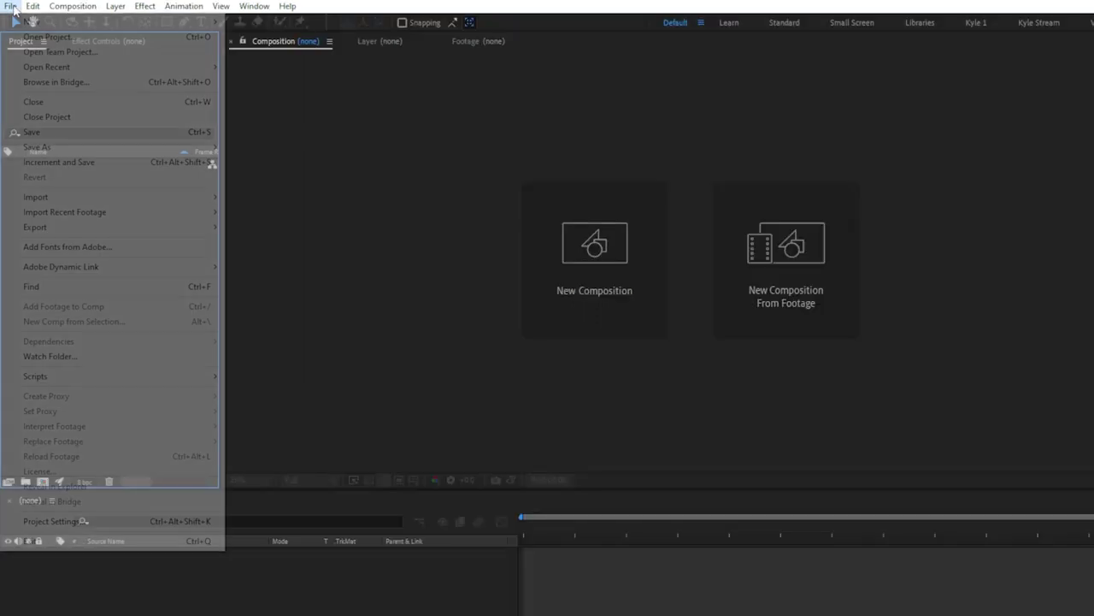
{"action": "mouse_move", "coordinate": [56, 197]}
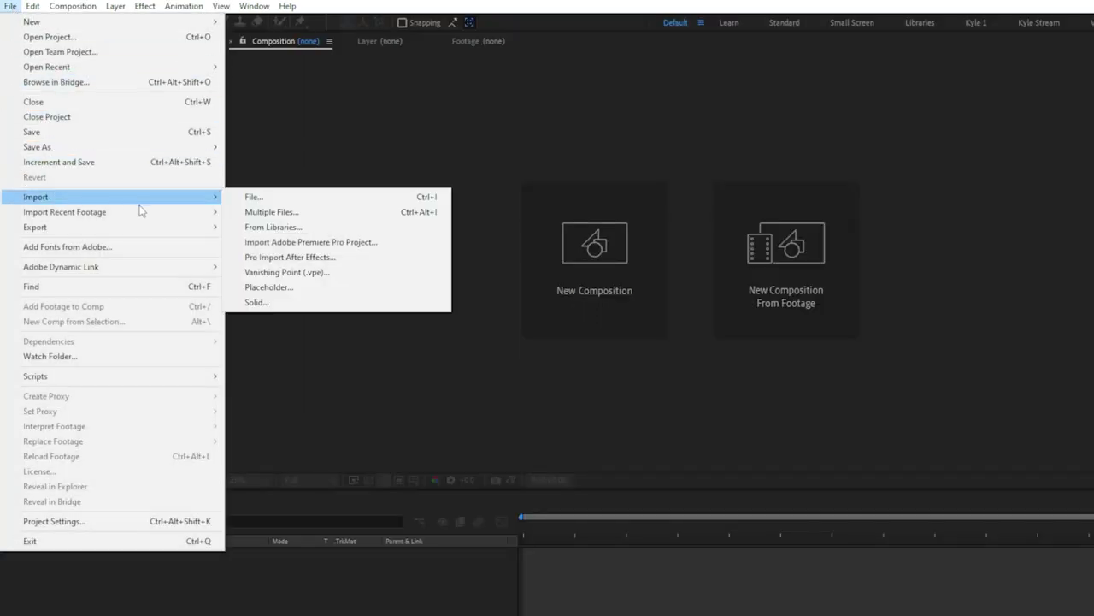
{"action": "left_click", "coordinate": [376, 244]}
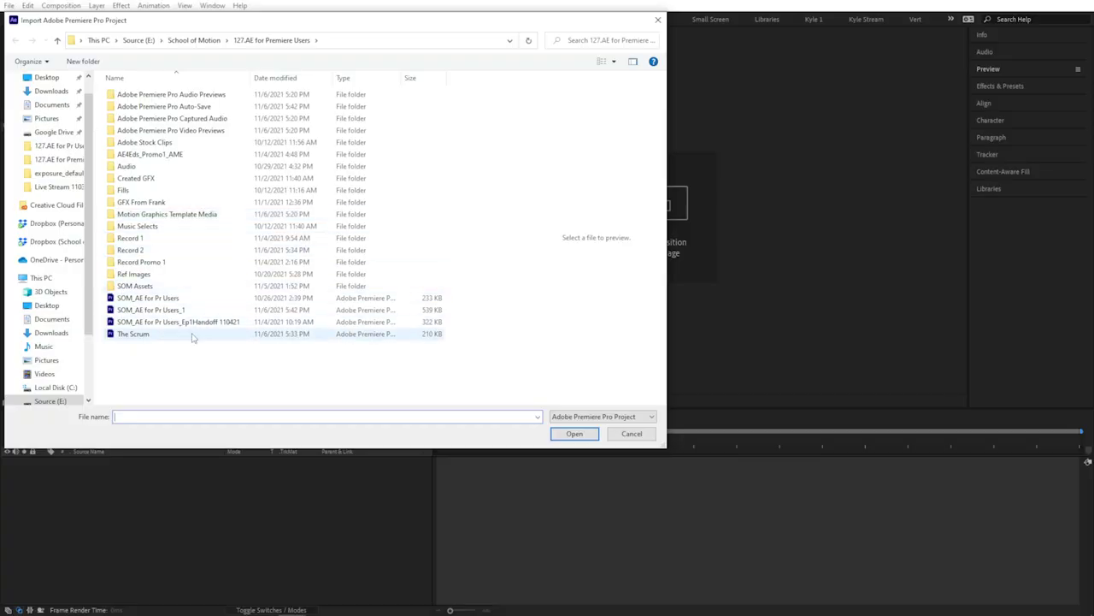
{"action": "left_click", "coordinate": [192, 335]}
{"action": "left_click", "coordinate": [572, 432]}
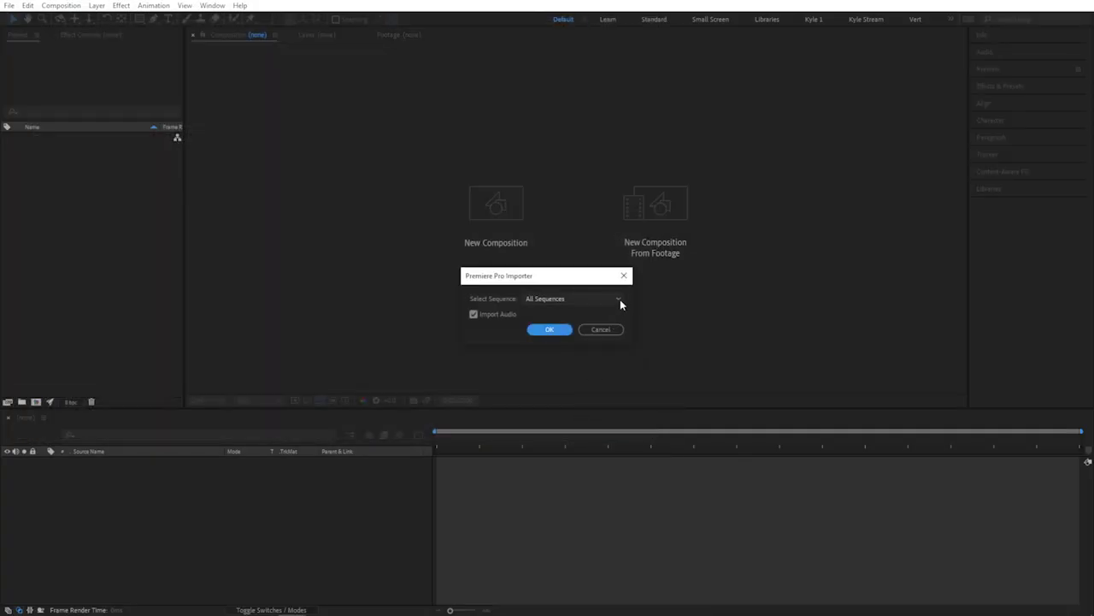
{"action": "left_click", "coordinate": [620, 301]}
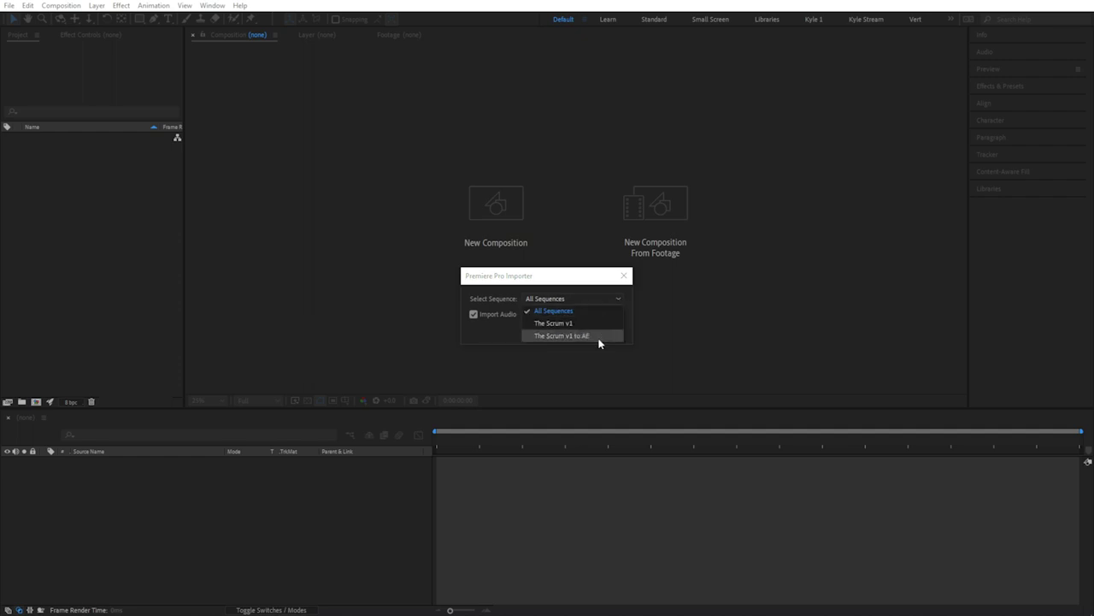
{"action": "left_click", "coordinate": [599, 336]}
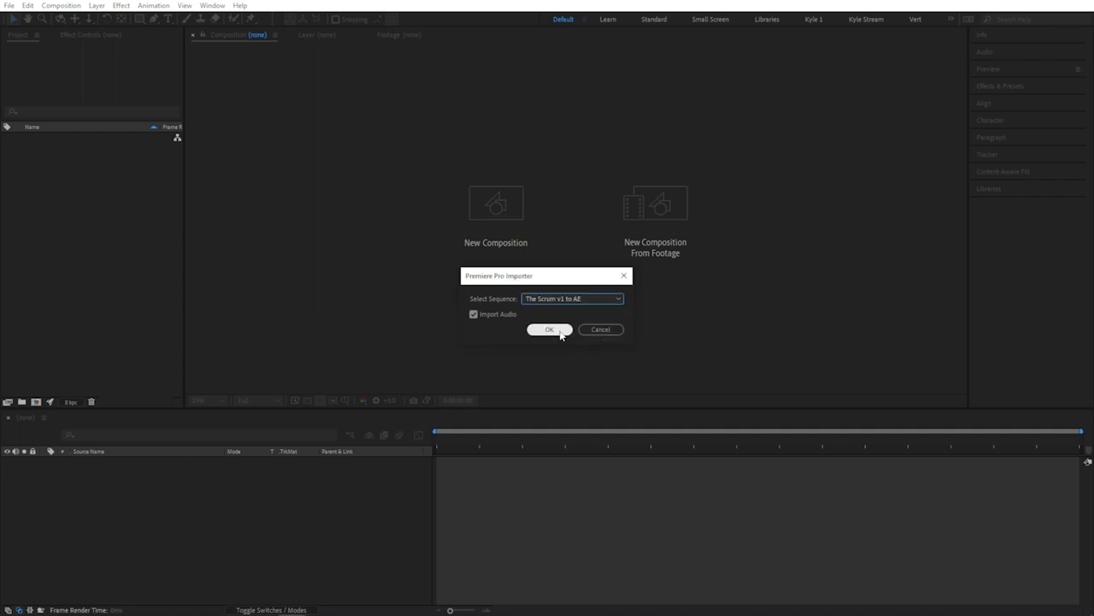
{"action": "left_click", "coordinate": [557, 332]}
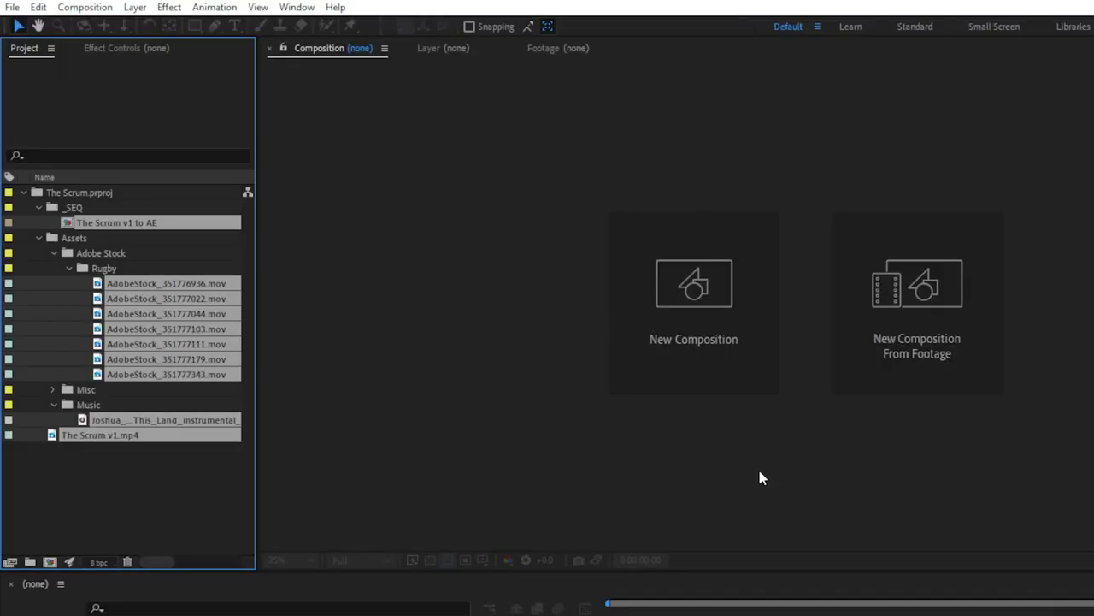
- Move the _SEQ folder, Assets folder and The Scrum v1.mp4 to the project root
{"action": "left_click", "coordinate": [26, 210]}
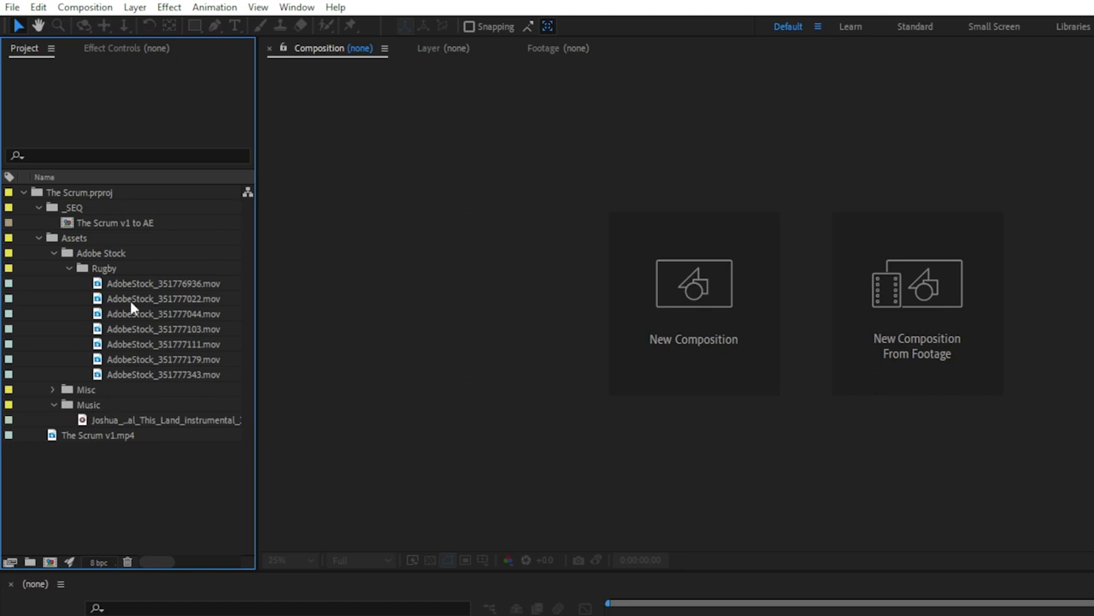
{"action": "left_click", "coordinate": [86, 207]}
{"action": "left_click", "coordinate": [83, 239], "text": "ctrl"}
{"action": "left_click", "coordinate": [95, 437], "text": "ctrl"}
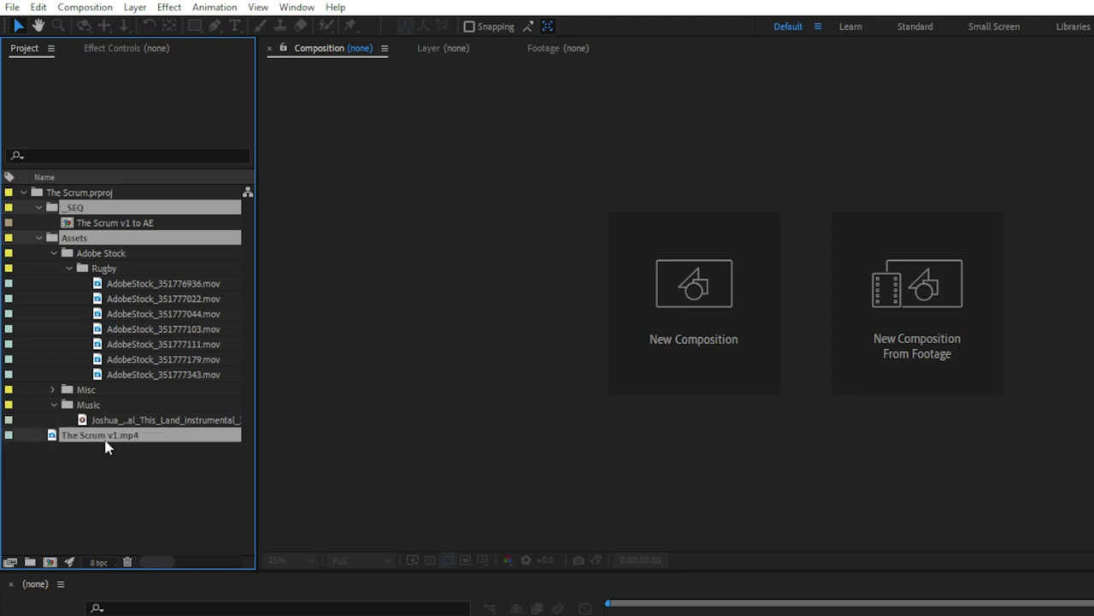
{"action": "left_click_drag", "start_coordinate": [102, 440], "coordinate": [89, 480]}
{"action": "left_click", "coordinate": [91, 479]}
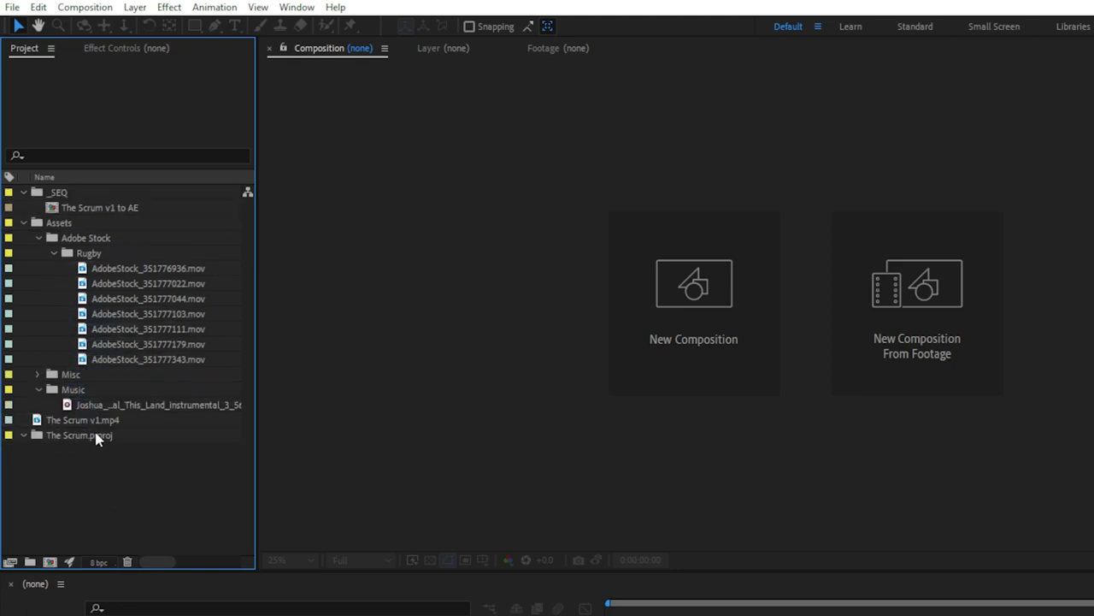
- Delete the empty The Scrum.prproj folder and open The Scrum v1 to AE composition
{"action": "left_click", "coordinate": [96, 437]}
{"action": "key", "text": "Delete"}
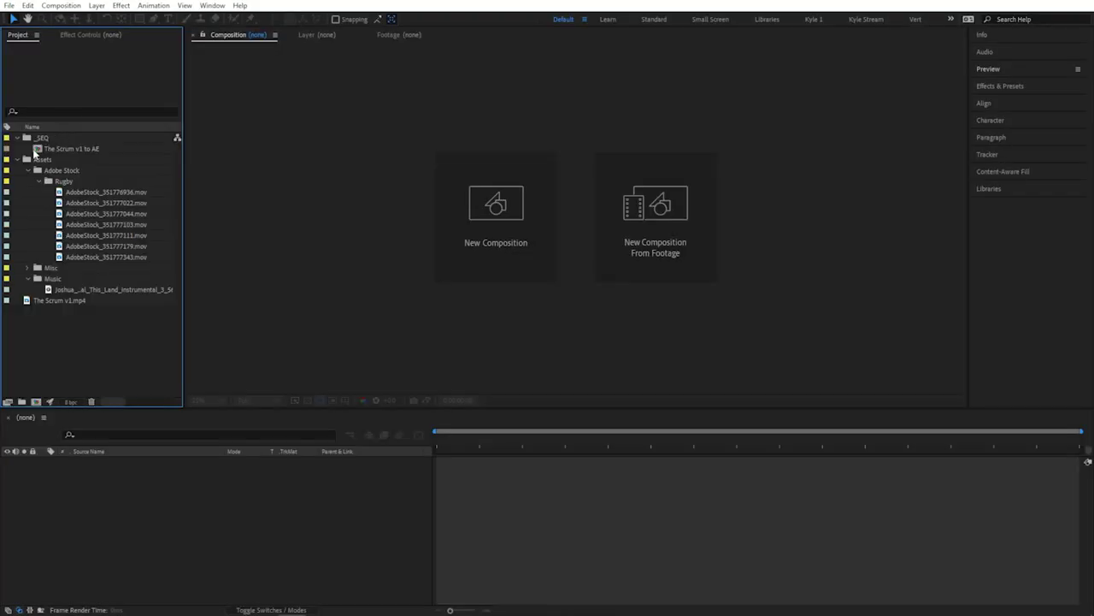
{"action": "double_click", "coordinate": [35, 151]}
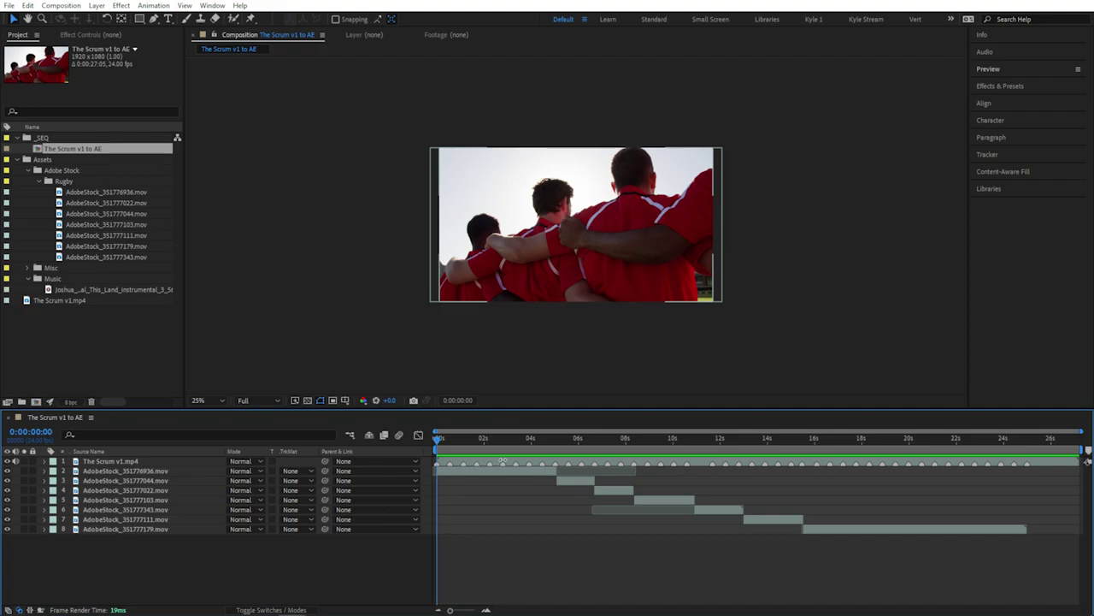
- Hide The Scrum v1.mp4 and inspect AdobeStock_351777103's effects and transform properties
{"action": "left_click", "coordinate": [128, 462]}
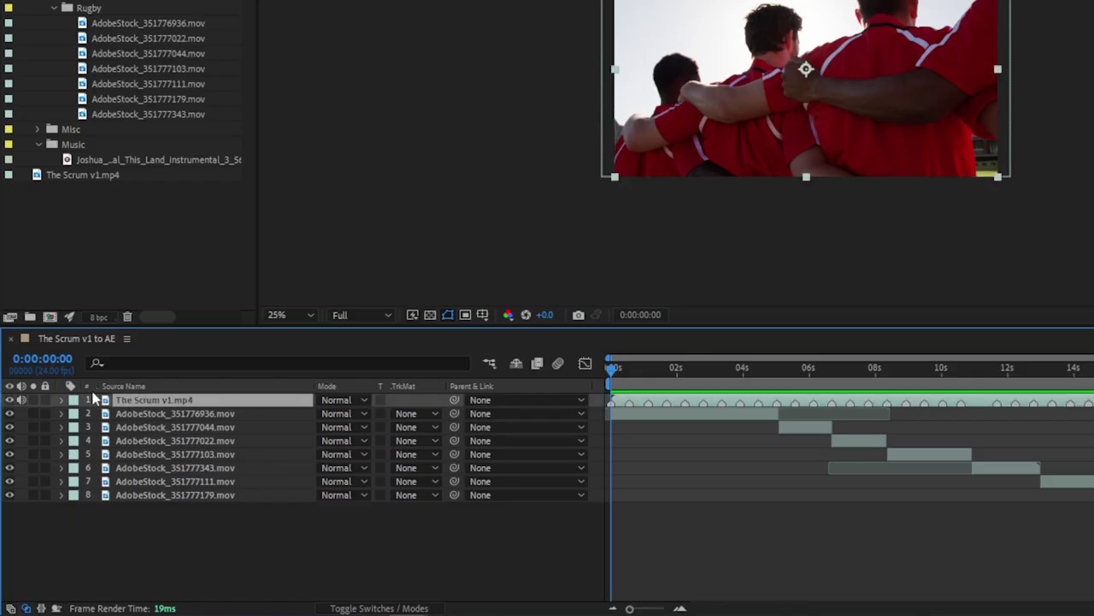
{"action": "left_click", "coordinate": [9, 401]}
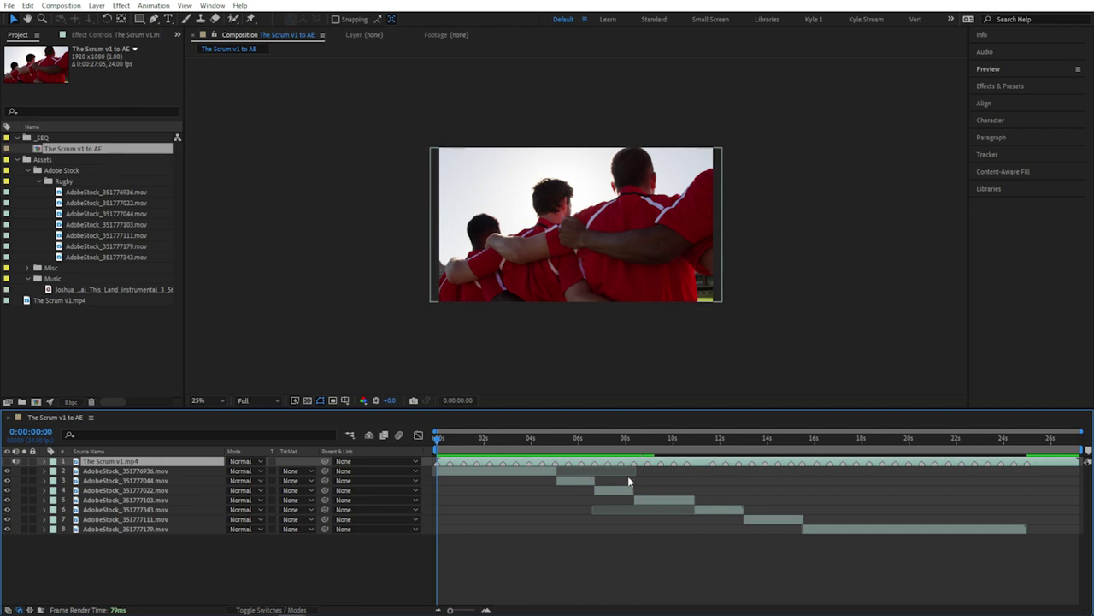
{"action": "left_click", "coordinate": [656, 501]}
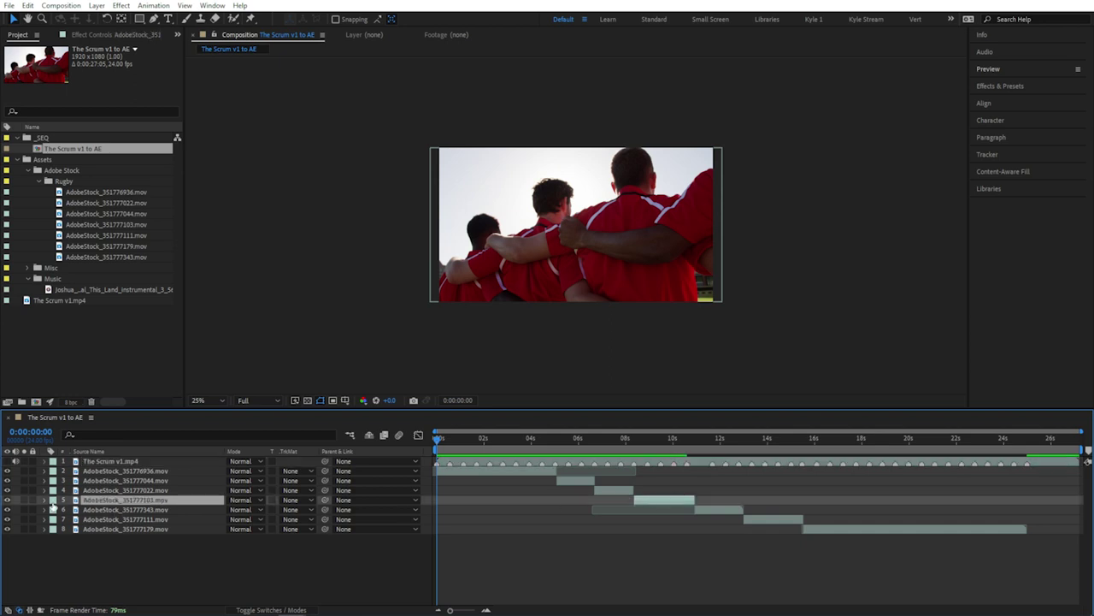
{"action": "left_click", "coordinate": [44, 500]}
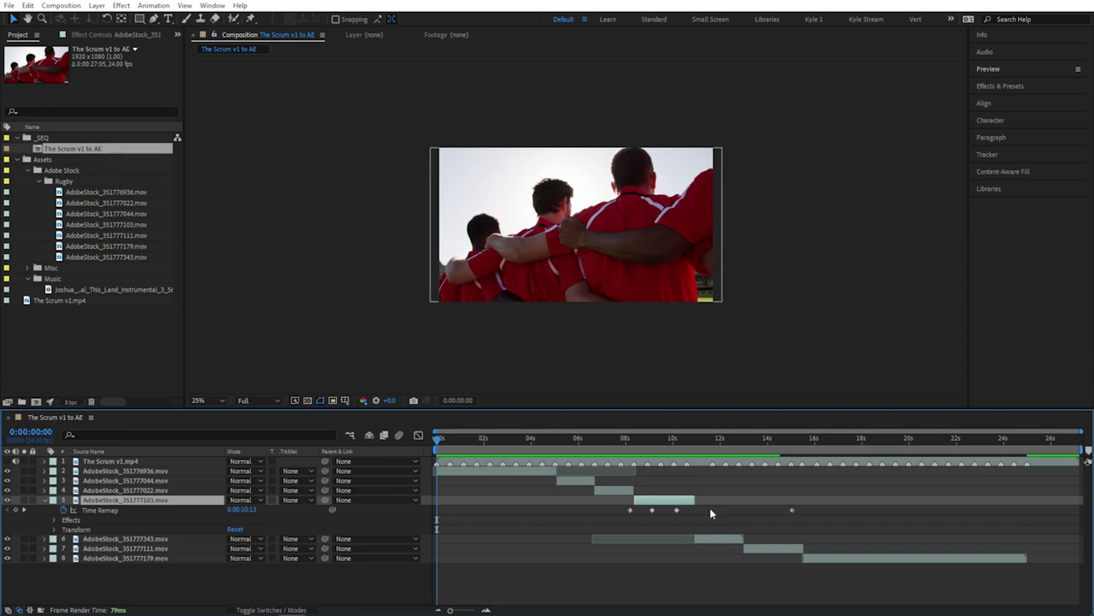
{"action": "left_click", "coordinate": [55, 521]}
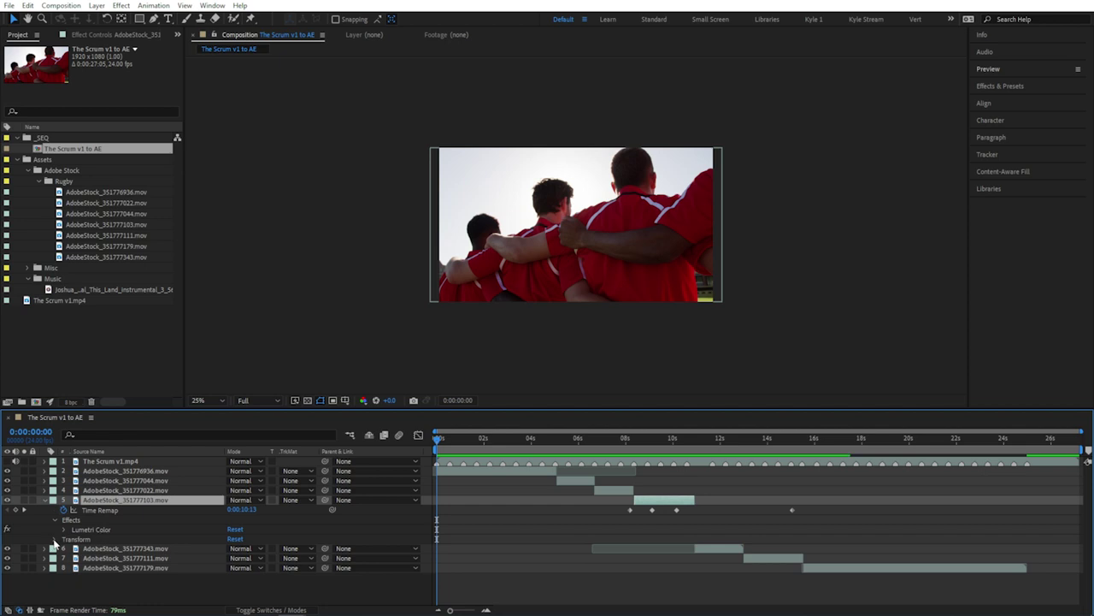
{"action": "left_click", "coordinate": [55, 539]}
- Zoom the viewer to 50% and return the playhead to the opening huddle shot
{"action": "left_click_drag", "start_coordinate": [437, 437], "coordinate": [662, 437]}
{"action": "key", "text": "ctrl+equal"}
{"action": "key", "text": "ctrl+equal"}
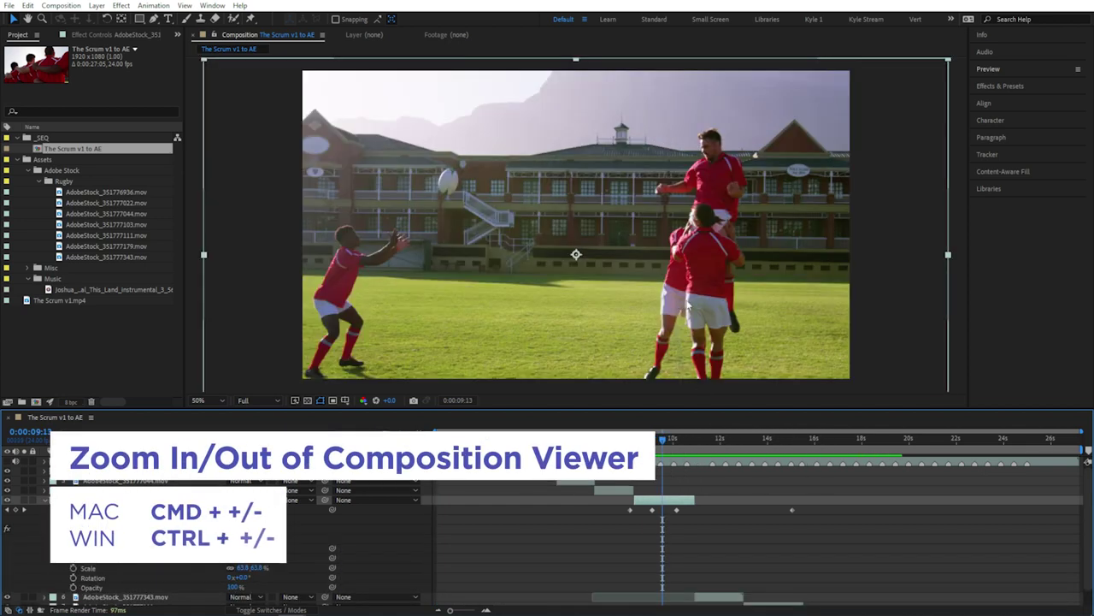
{"action": "key", "text": "ctrl+minus"}
{"action": "key", "text": "ctrl+minus"}
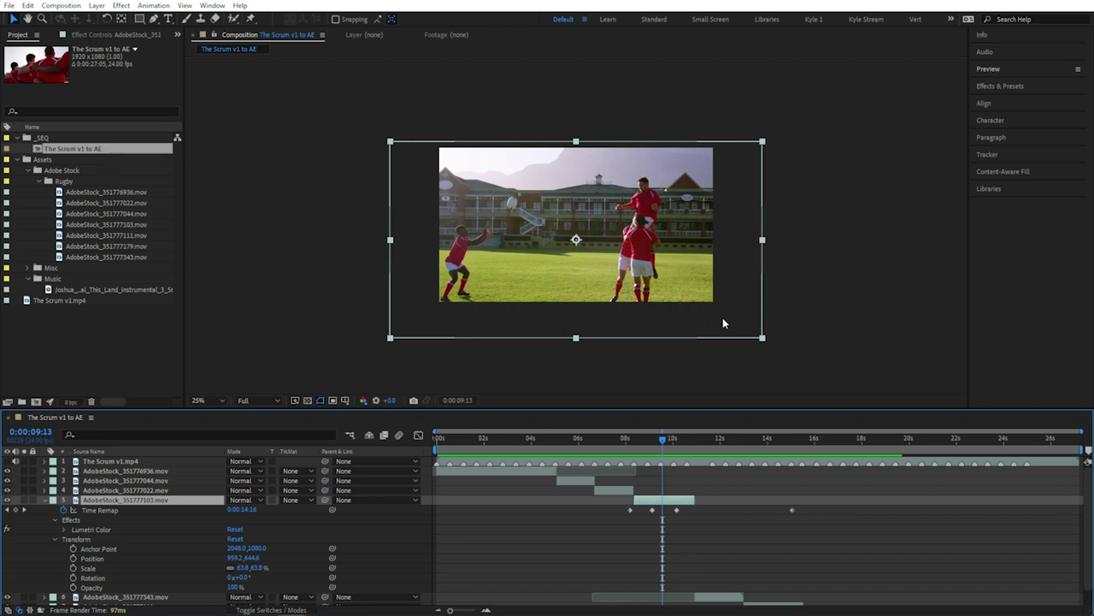
{"action": "key", "text": "period"}
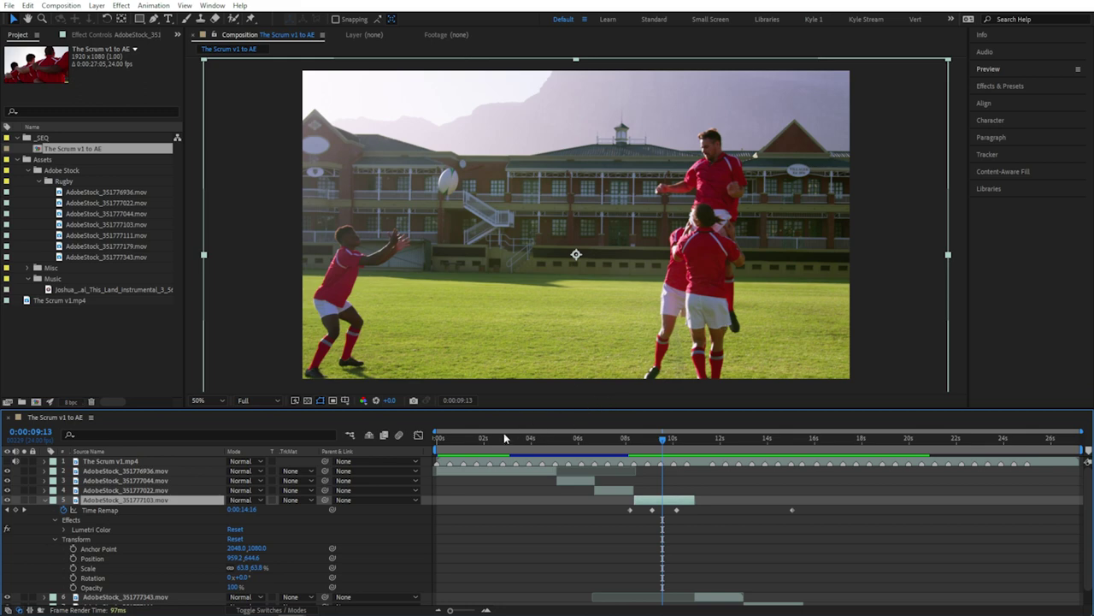
{"action": "left_click_drag", "start_coordinate": [501, 437], "coordinate": [459, 439]}
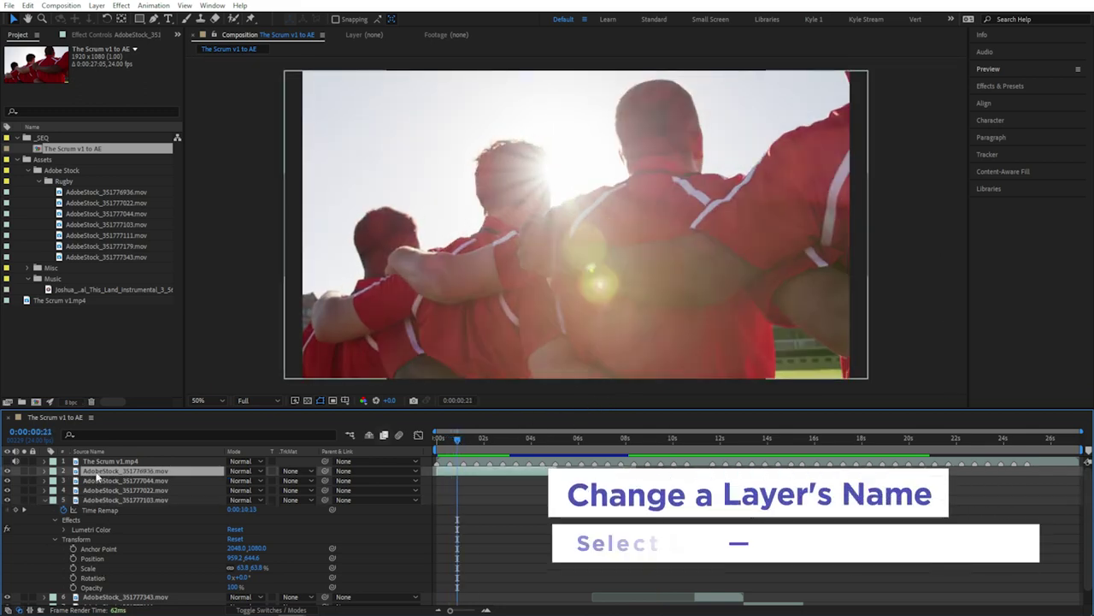
- Rename the second layer to '01 Players from Behind'
{"action": "left_click", "coordinate": [97, 471]}
{"action": "key", "text": "Return"}
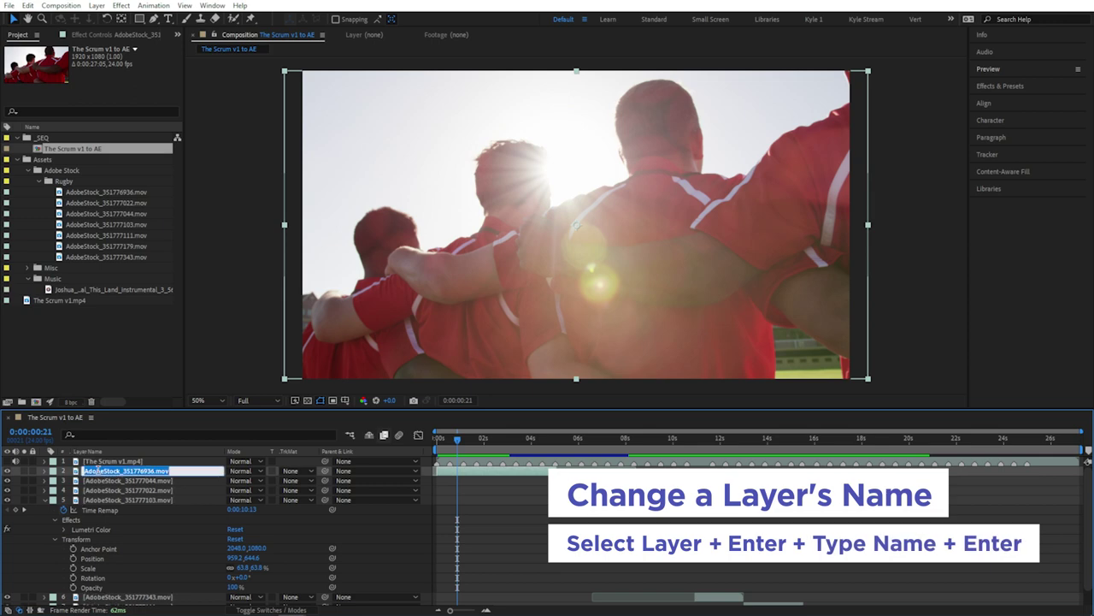
{"action": "type", "text": "01 Players from Behind"}
{"action": "key", "text": "Return"}
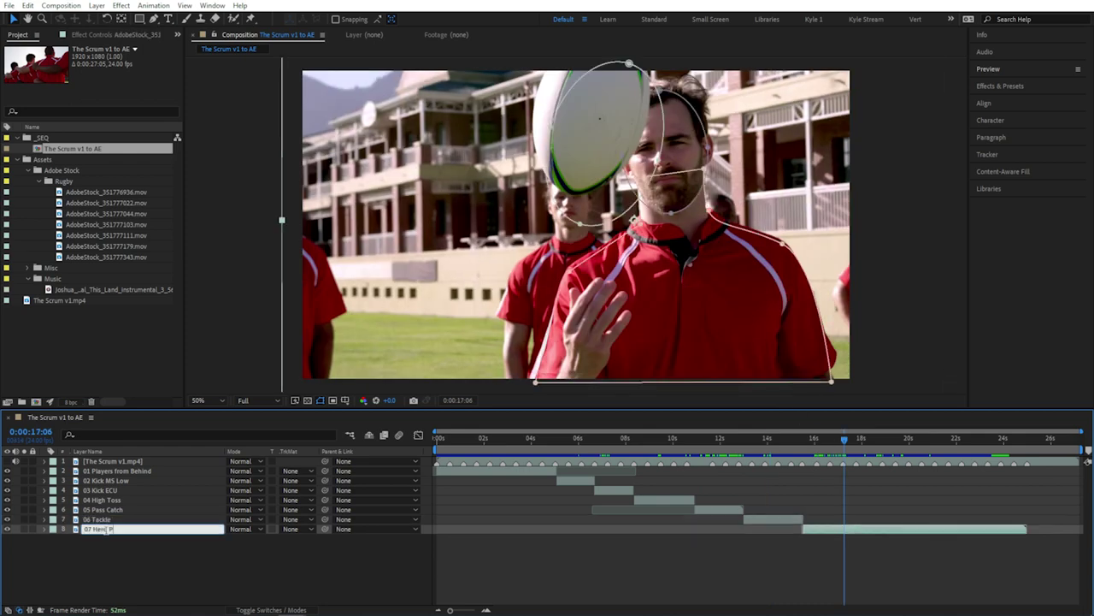
- Give 01 Players from Behind a green label and select layers 3 through 8
{"action": "left_click", "coordinate": [102, 461]}
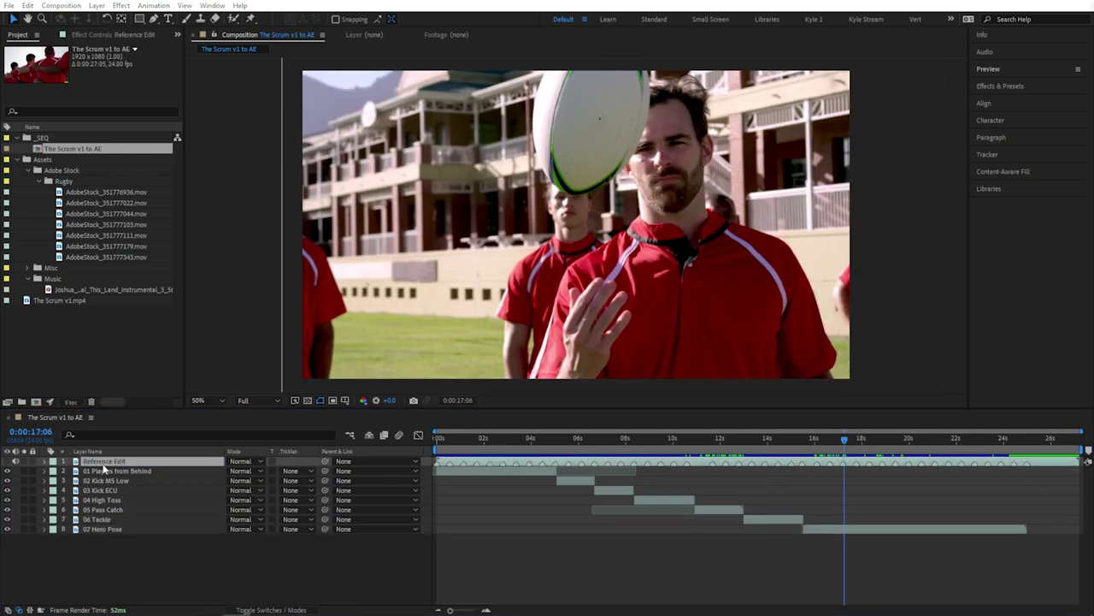
{"action": "left_click", "coordinate": [54, 471]}
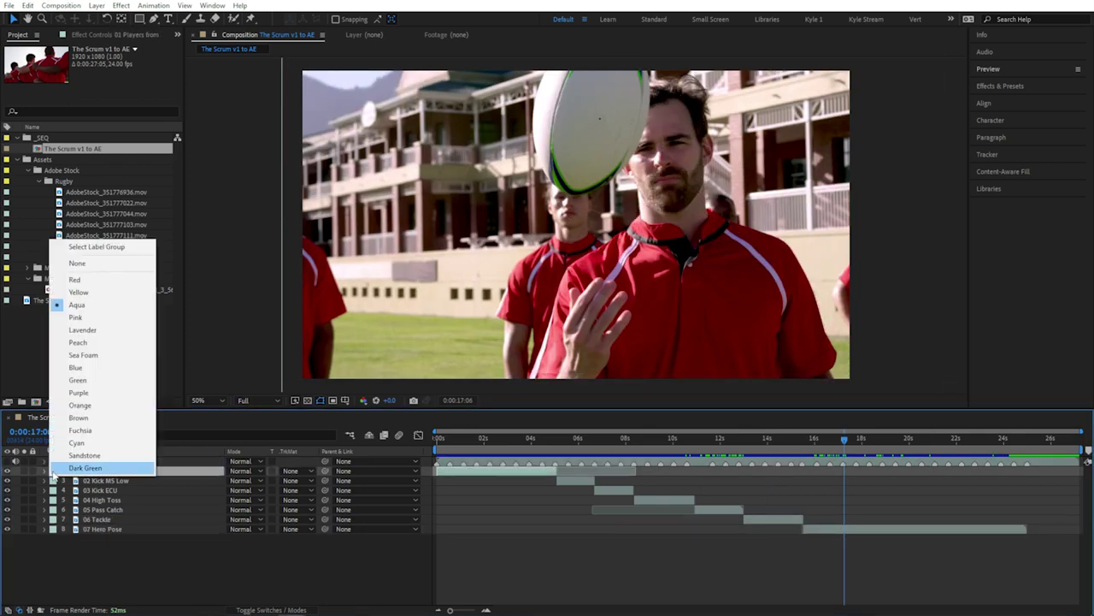
{"action": "left_click", "coordinate": [75, 379]}
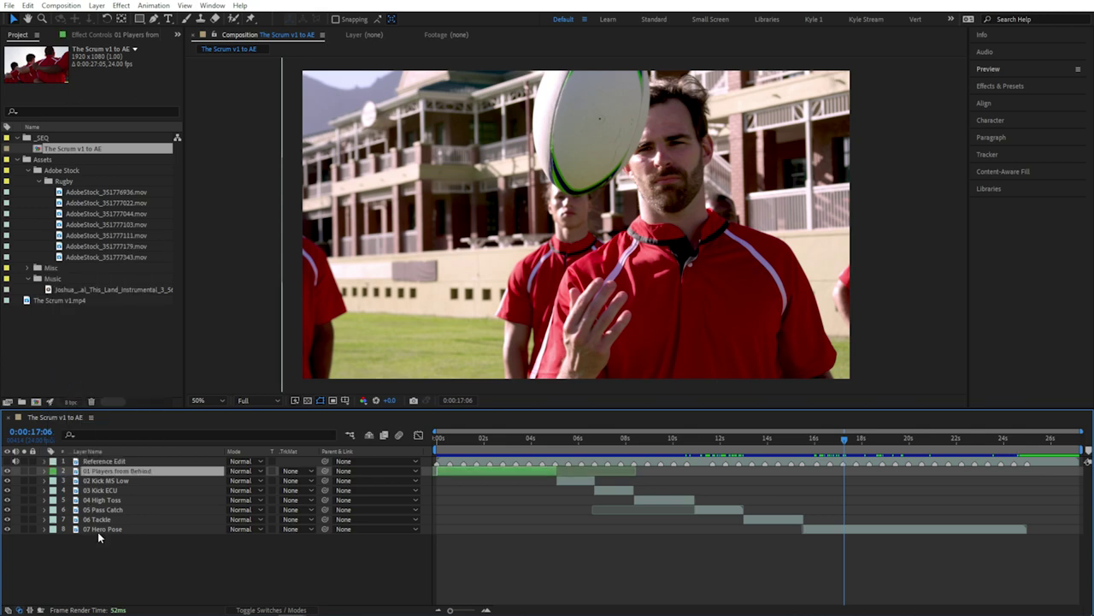
{"action": "left_click_drag", "start_coordinate": [114, 548], "coordinate": [101, 481]}
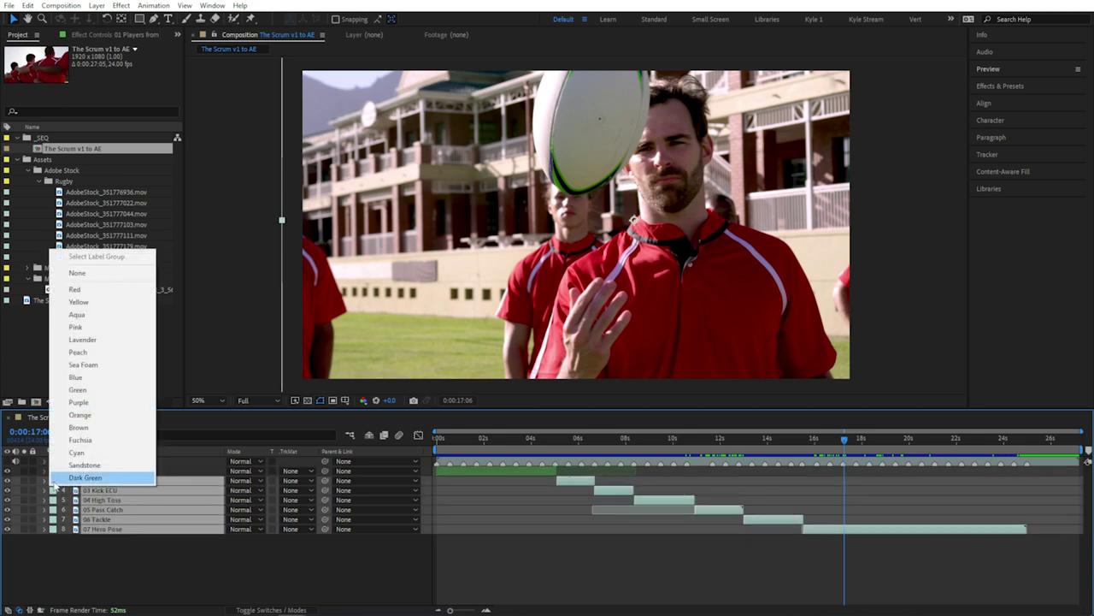
- Label layers 02 Kick MS Low through 07 Hero Pose yellow and save the project
{"action": "left_click", "coordinate": [56, 481]}
{"action": "left_click", "coordinate": [90, 302]}
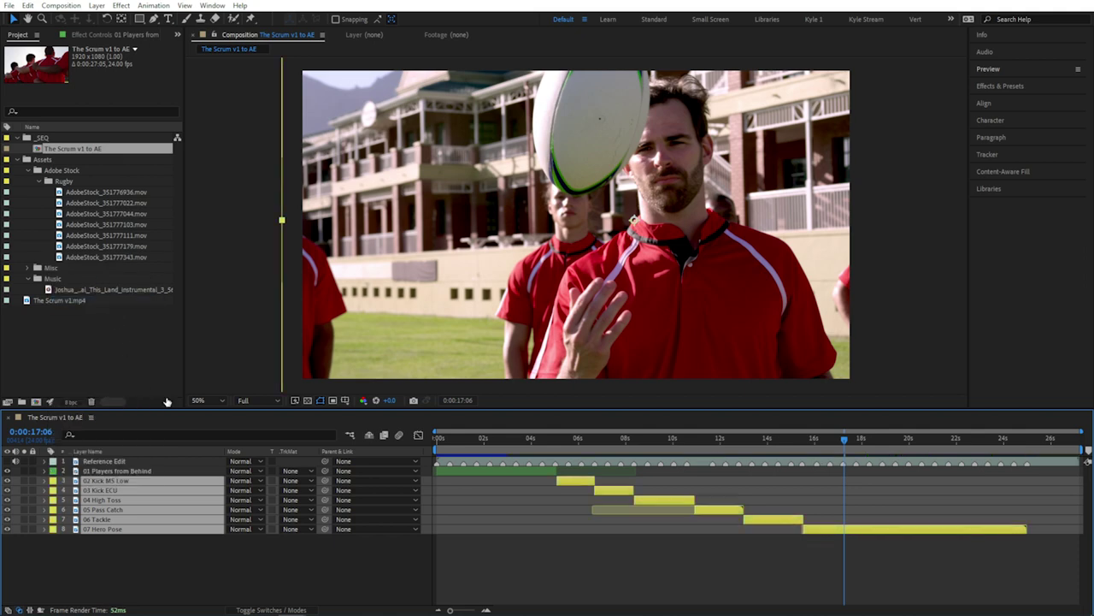
{"action": "left_click", "coordinate": [176, 541]}
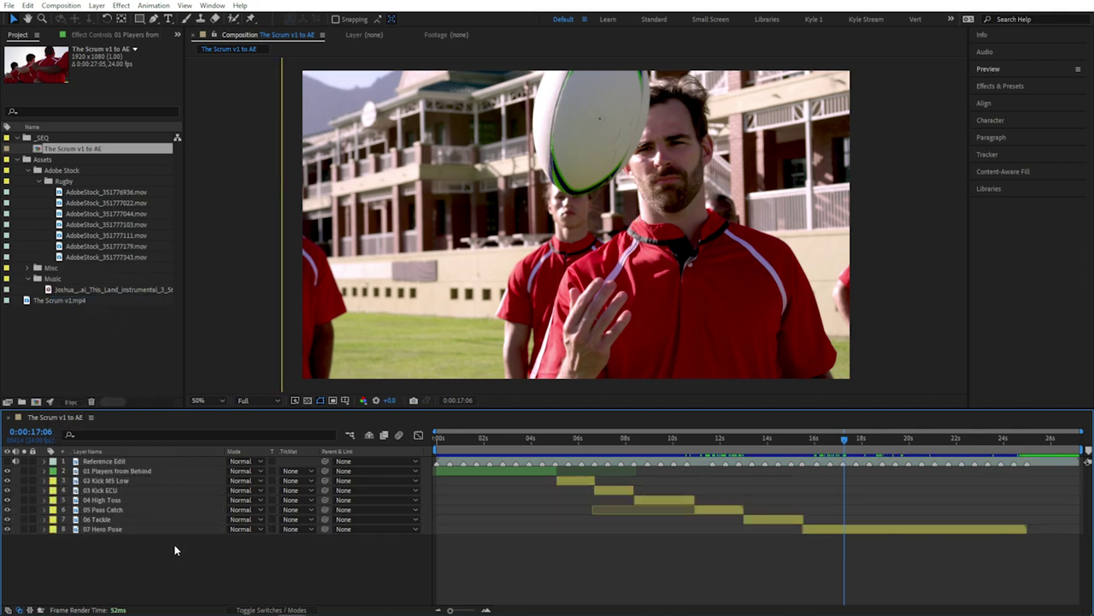
{"action": "left_click", "coordinate": [8, 5]}
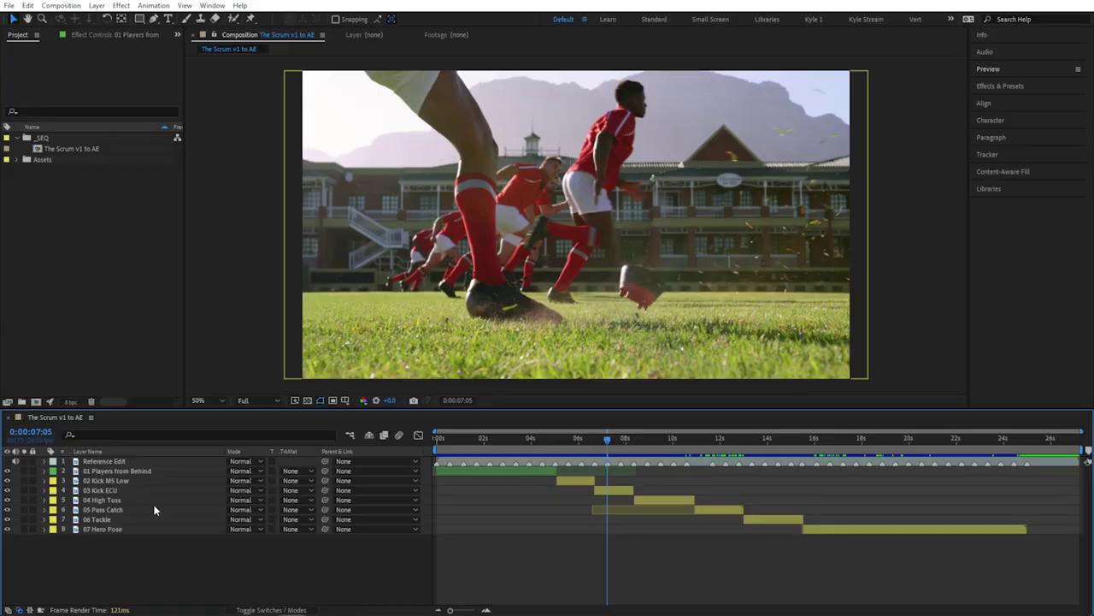
- Pre-compose the 03 Kick ECU layer into 03 Kick ECU Comp 1 with the default name
{"action": "left_click", "coordinate": [124, 490]}
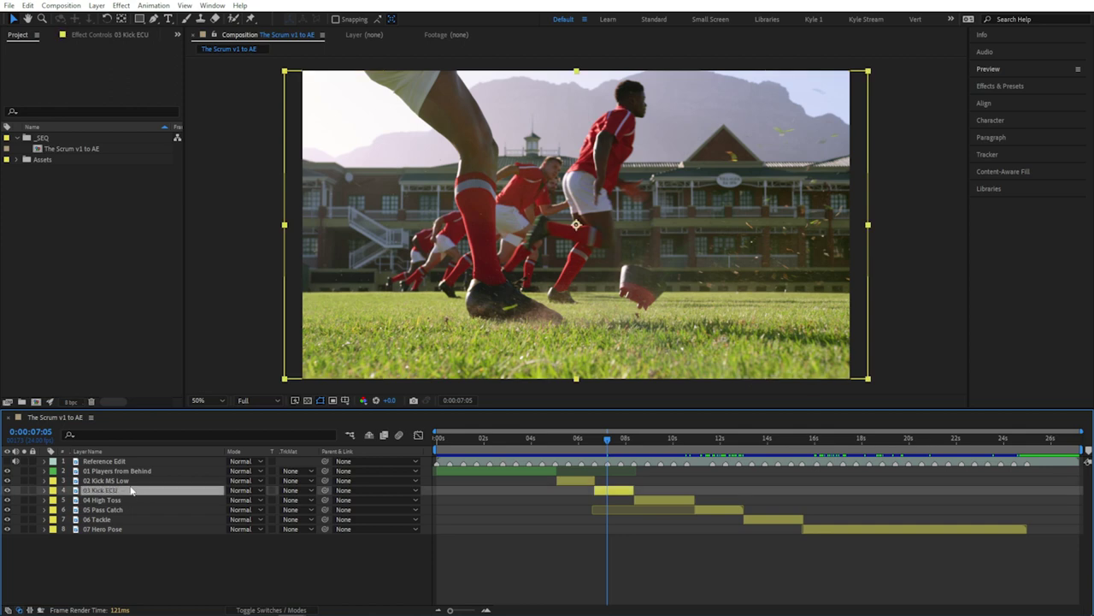
{"action": "left_click", "coordinate": [97, 6]}
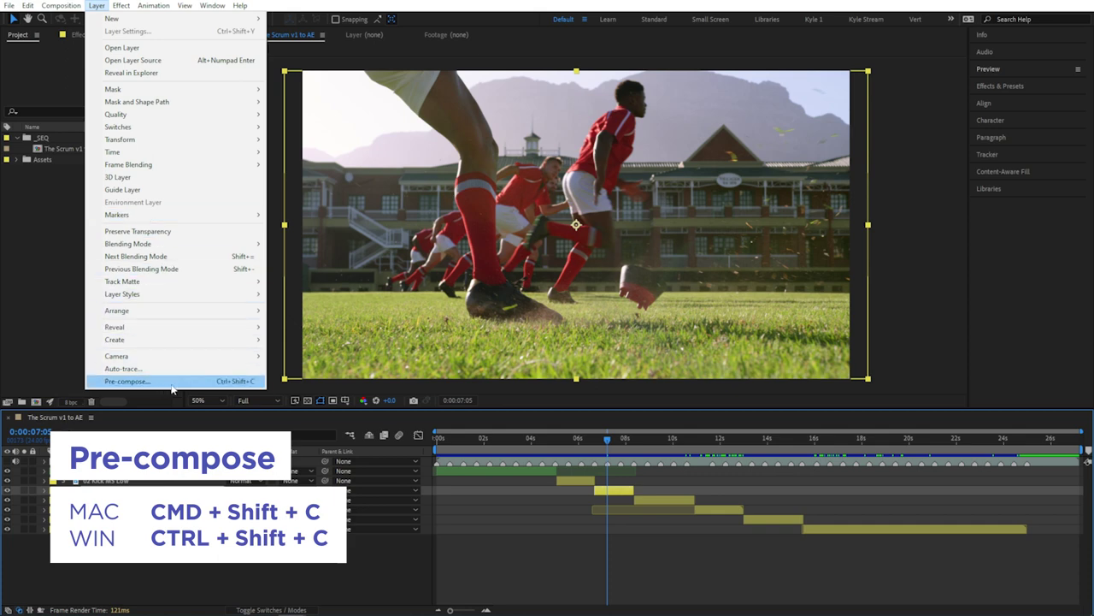
{"action": "left_click", "coordinate": [242, 383]}
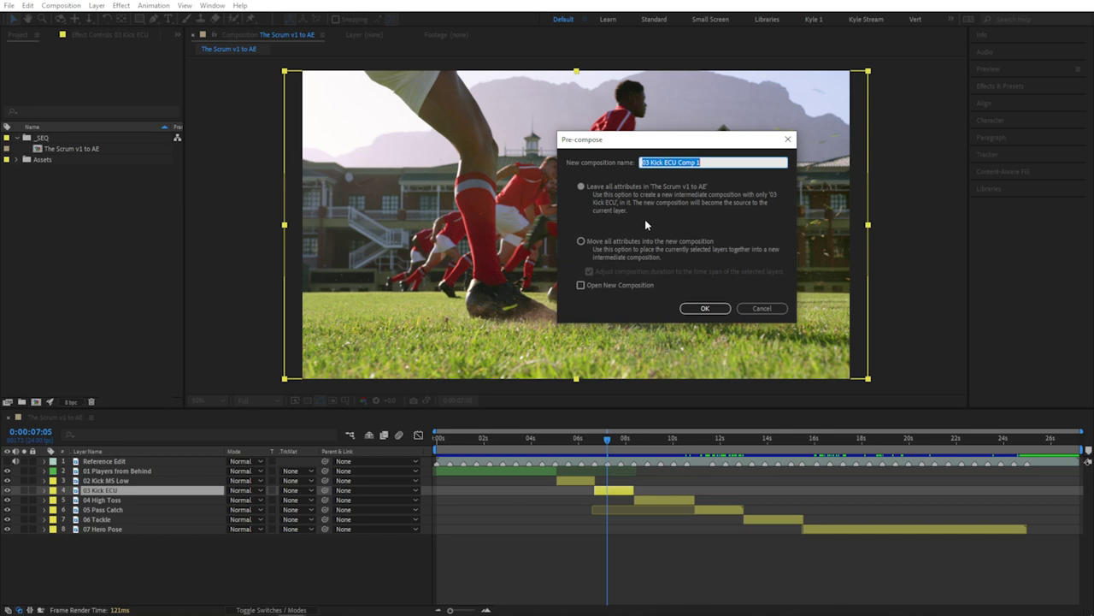
{"action": "left_click", "coordinate": [695, 307]}
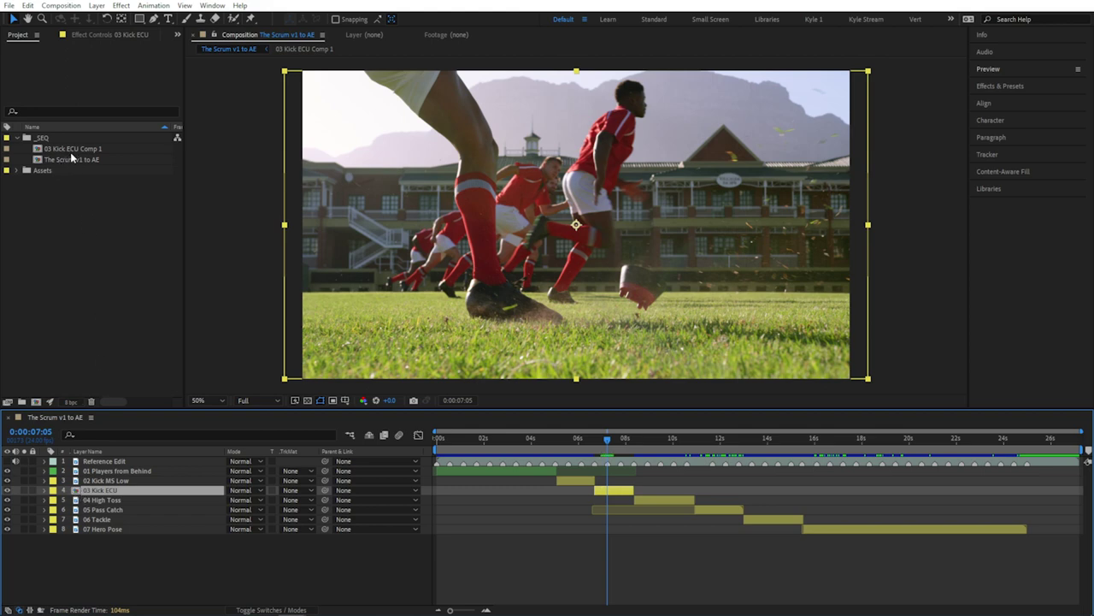
- Open 03 Kick ECU Comp 1 at 25% zoom on the frame with the ball on the tee
{"action": "double_click", "coordinate": [99, 492]}
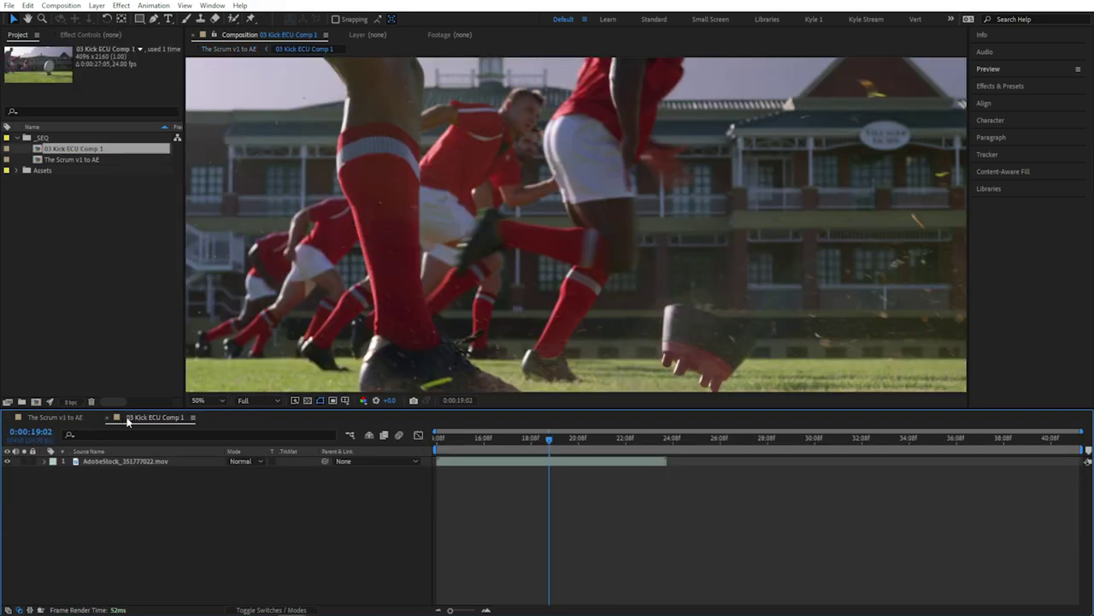
{"action": "scroll", "coordinate": [413, 224], "scroll_direction": "down", "scroll_amount": 2}
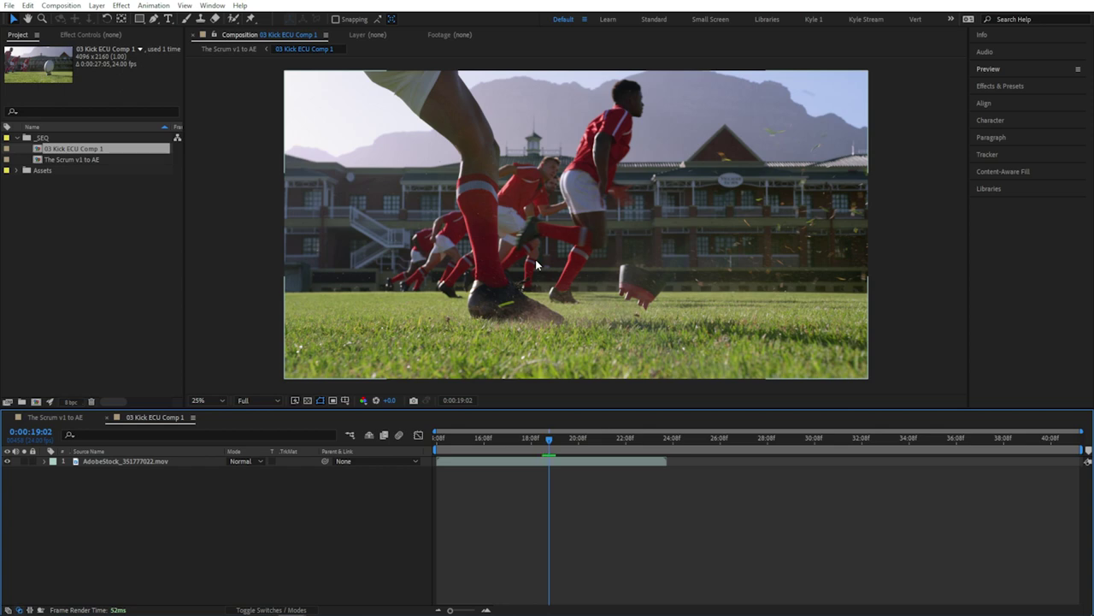
{"action": "left_click_drag", "start_coordinate": [552, 440], "coordinate": [511, 455]}
- Read the layer's Time Remap start and mark source frame 0:00:18:02 in the precomp
{"action": "left_click", "coordinate": [67, 420]}
{"action": "key", "text": "i"}
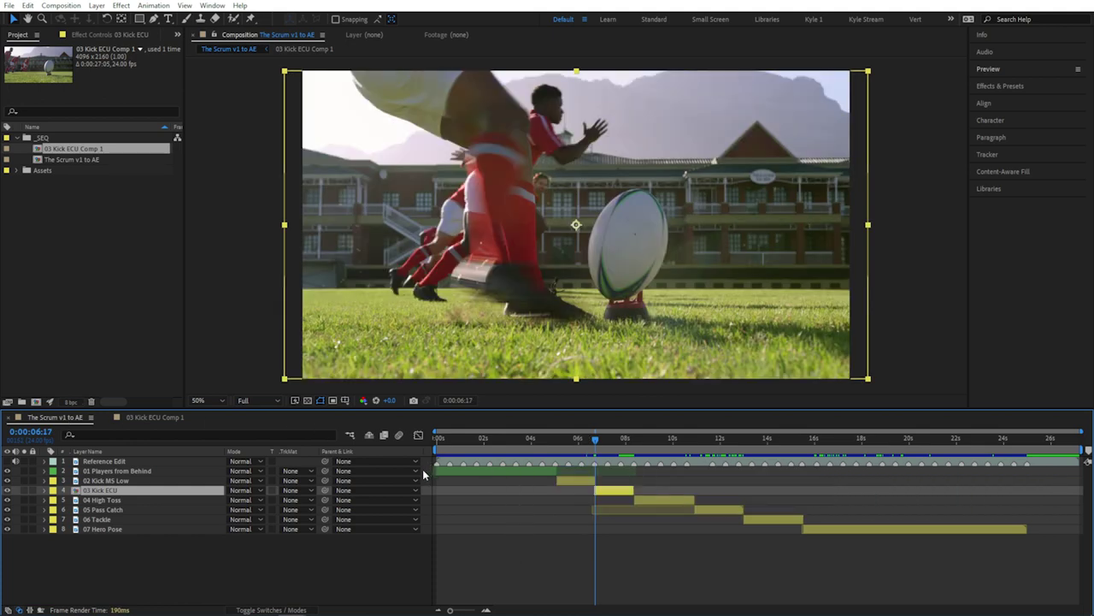
{"action": "key", "text": "u"}
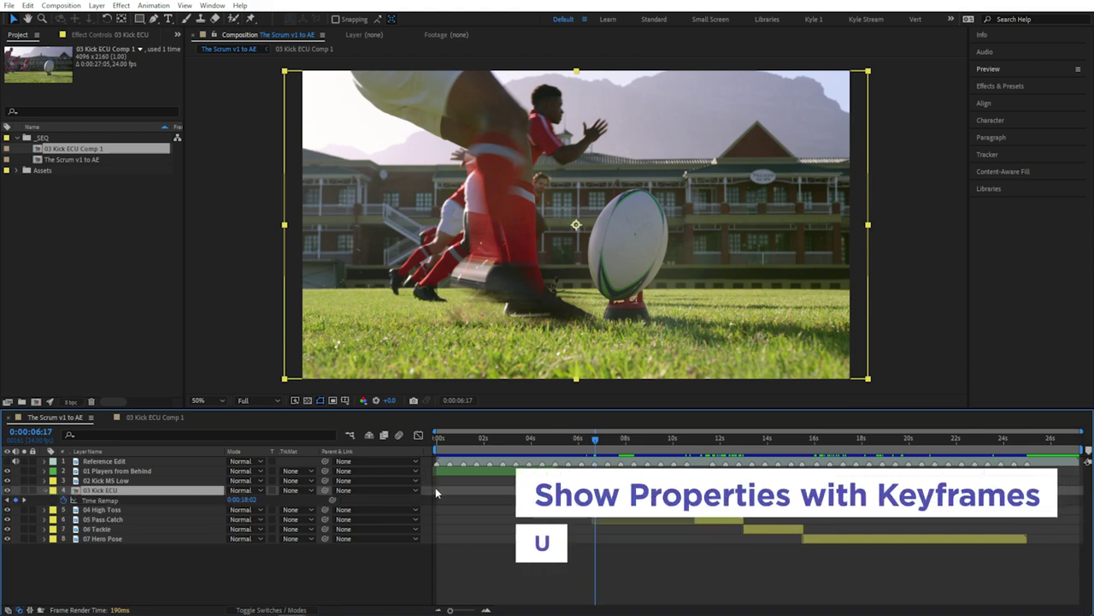
{"action": "double_click", "coordinate": [186, 494]}
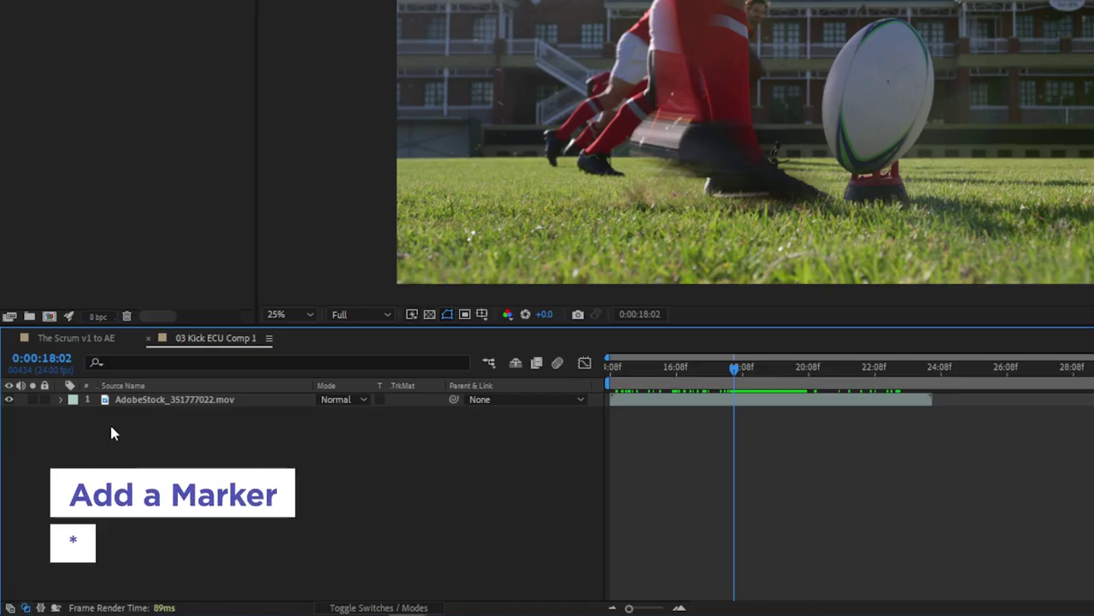
{"action": "key", "text": "KP_Multiply"}
- Find the layer's out point and park the precomp at frame 0:00:22:03
{"action": "left_click", "coordinate": [85, 338]}
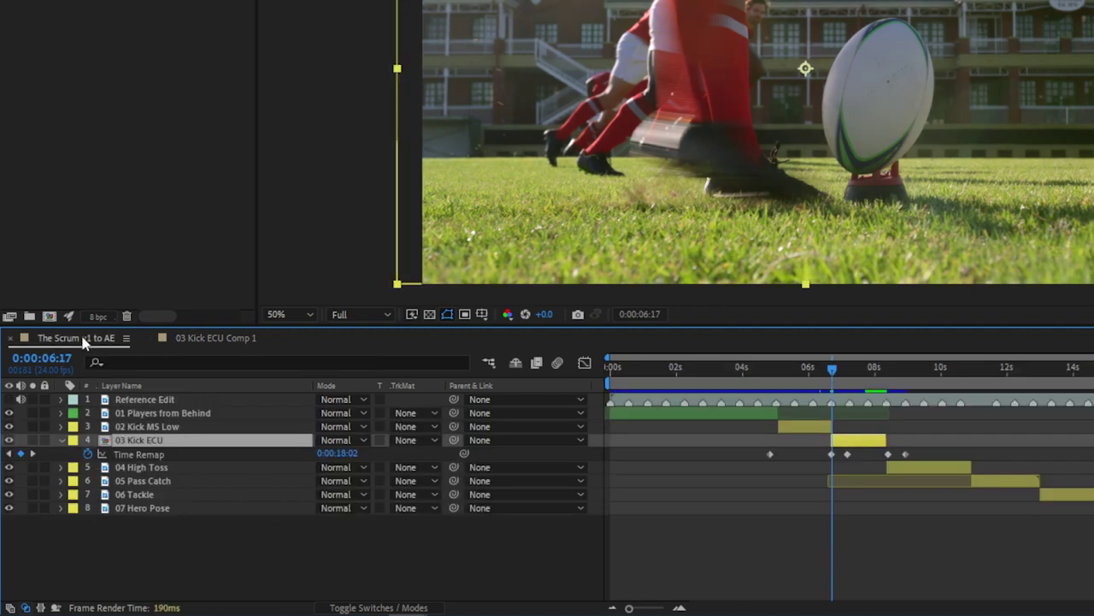
{"action": "key", "text": "o"}
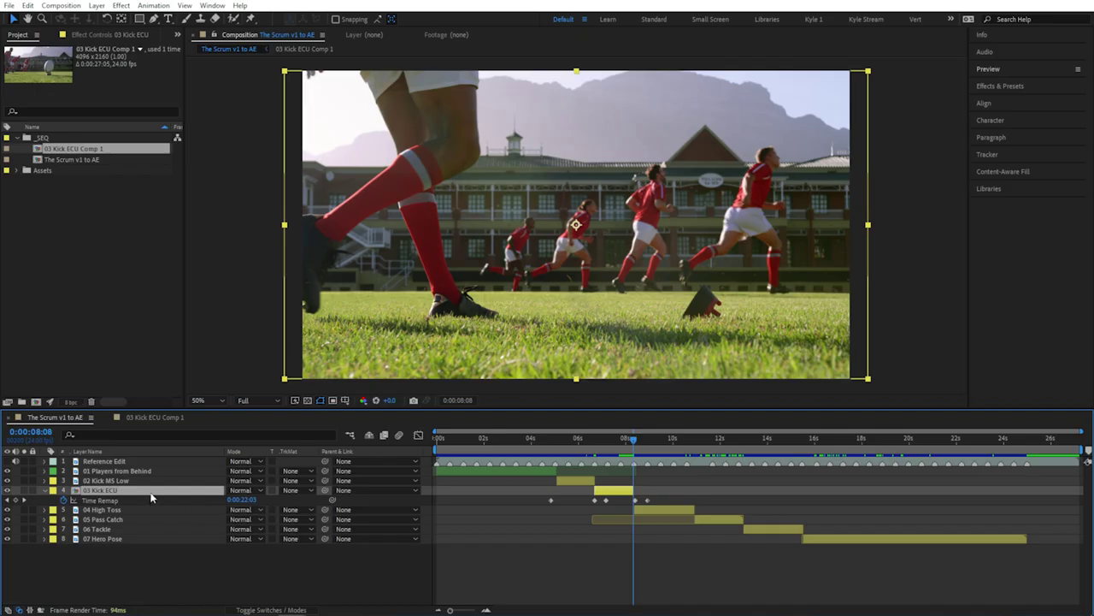
{"action": "double_click", "coordinate": [207, 443]}
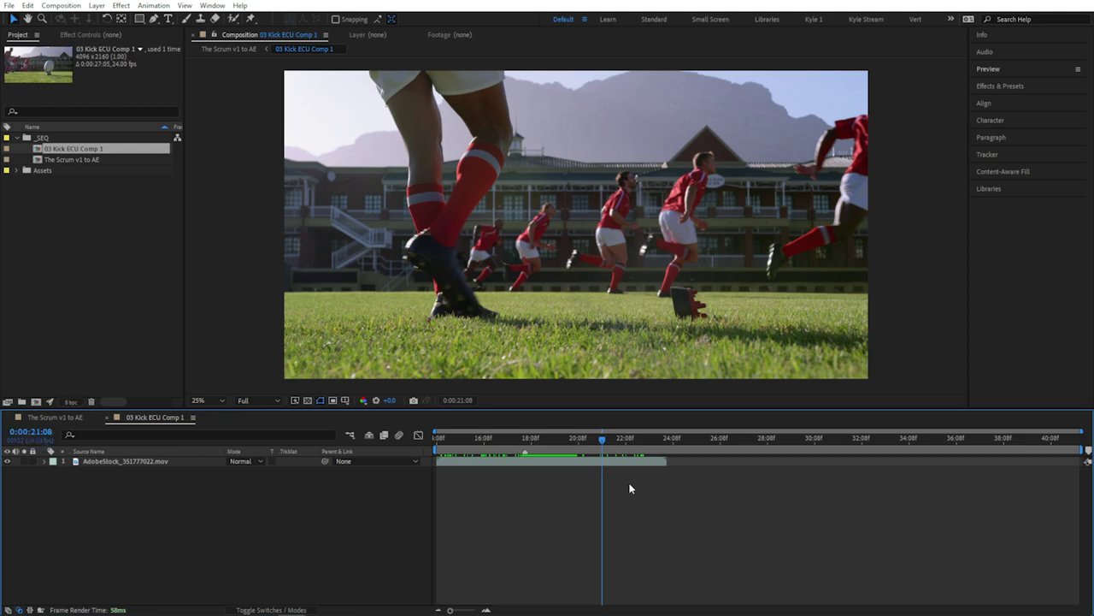
{"action": "left_click_drag", "start_coordinate": [607, 438], "coordinate": [623, 444]}
{"action": "key", "text": "Page_Down"}
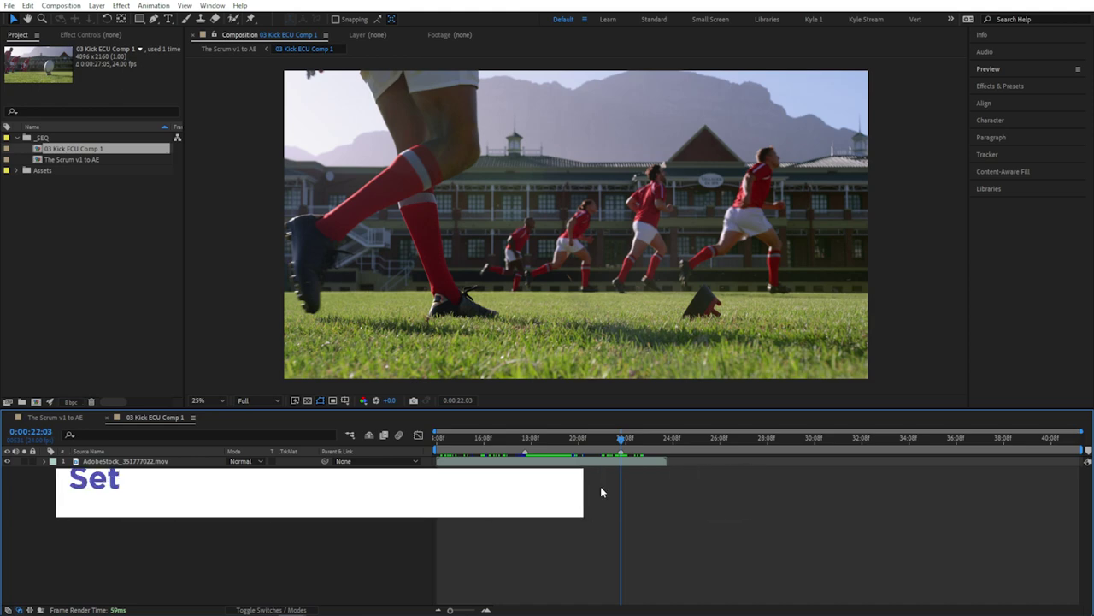
- Set the kick precomp's work area from 0:00:18:02 to 0:00:22:03 and preview it
{"action": "key", "text": "n"}
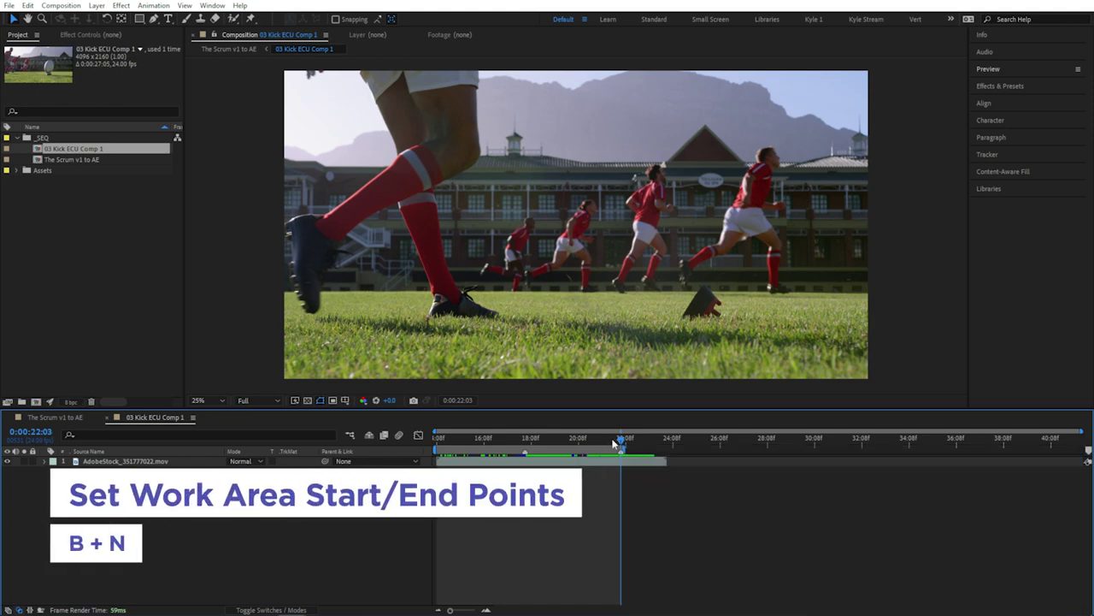
{"action": "left_click_drag", "start_coordinate": [622, 442], "coordinate": [525, 441]}
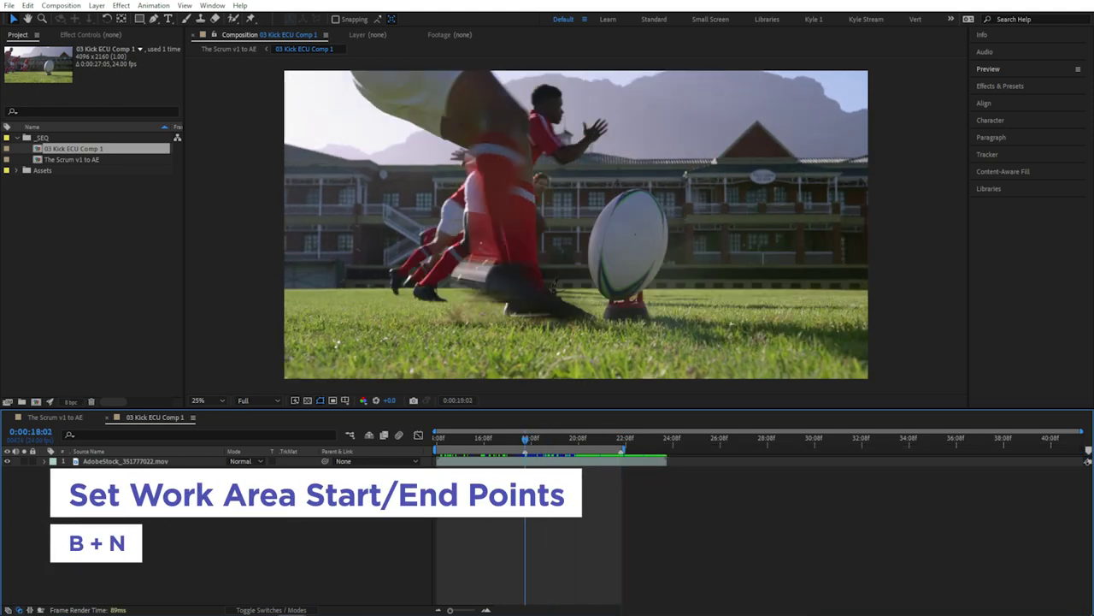
{"action": "key", "text": "b"}
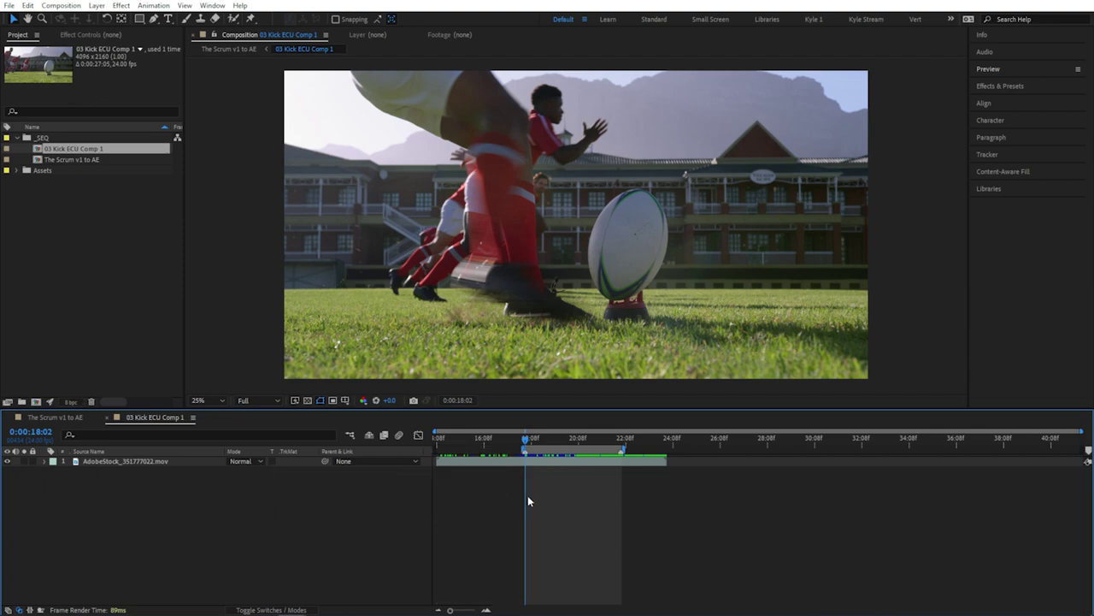
{"action": "key", "text": "space"}
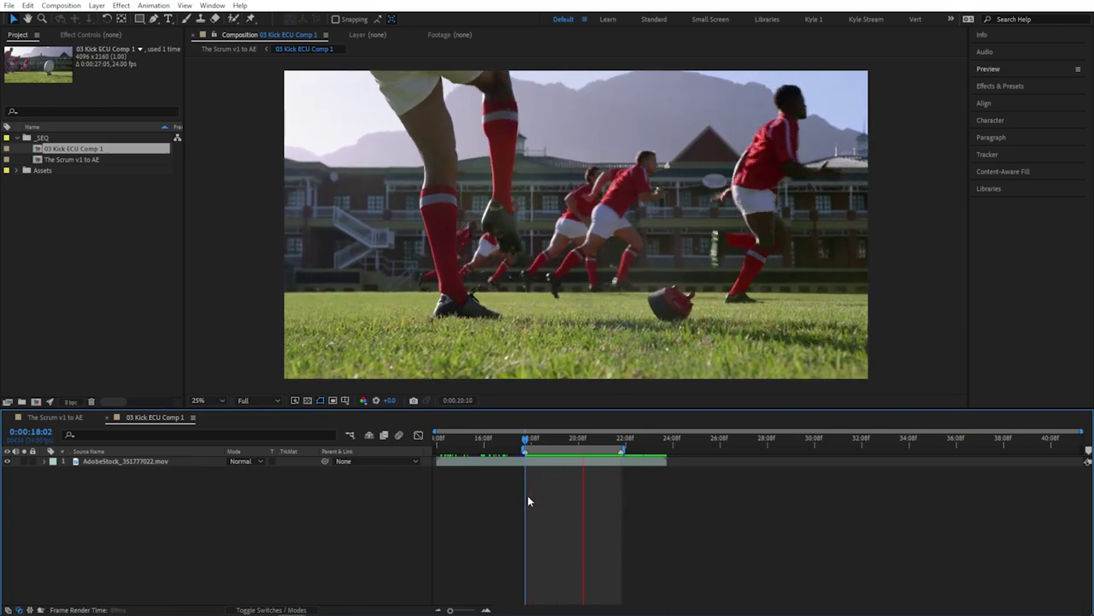
{"action": "key", "text": "space"}
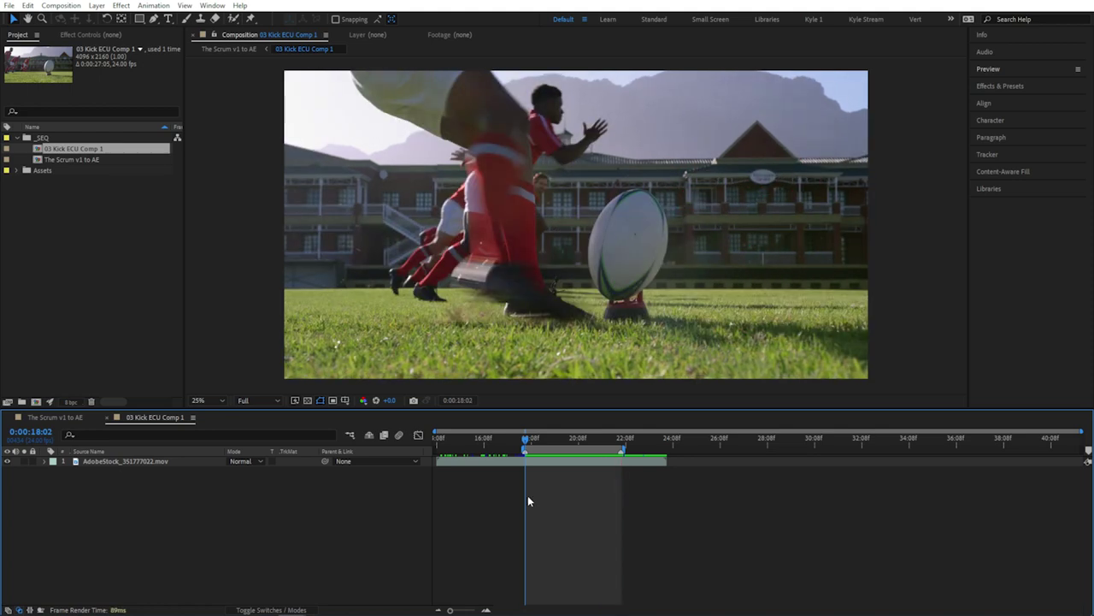
- Open the precomp's Composition Settings from the Composition menu
{"action": "left_click", "coordinate": [61, 5]}
{"action": "left_click", "coordinate": [79, 38]}
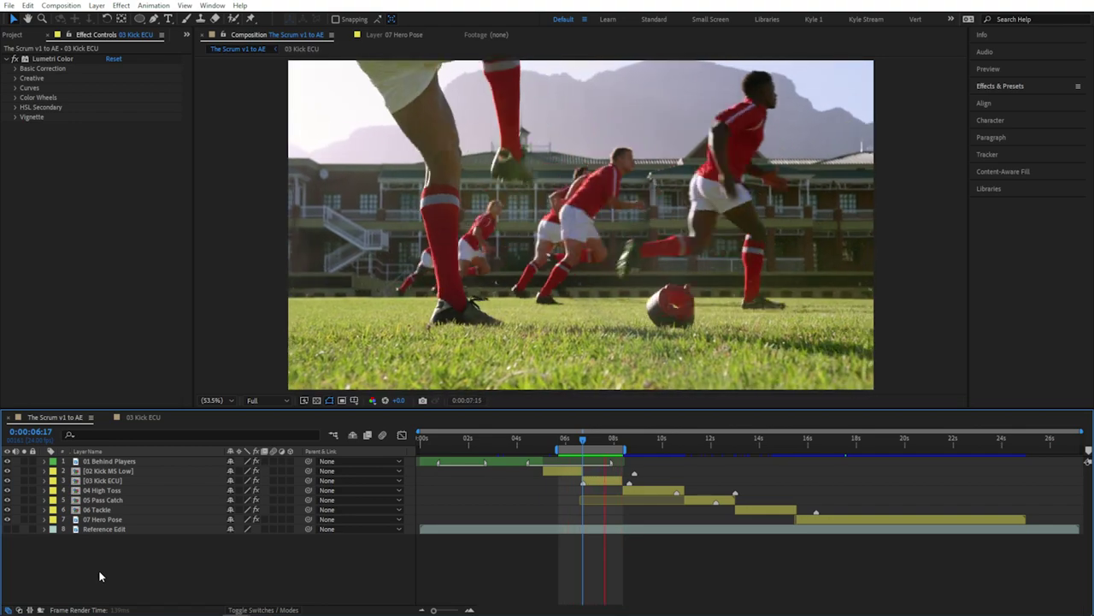
- Inside the 03 Kick ECU precomp, create a black solid layer named Flare
{"action": "double_click", "coordinate": [107, 481]}
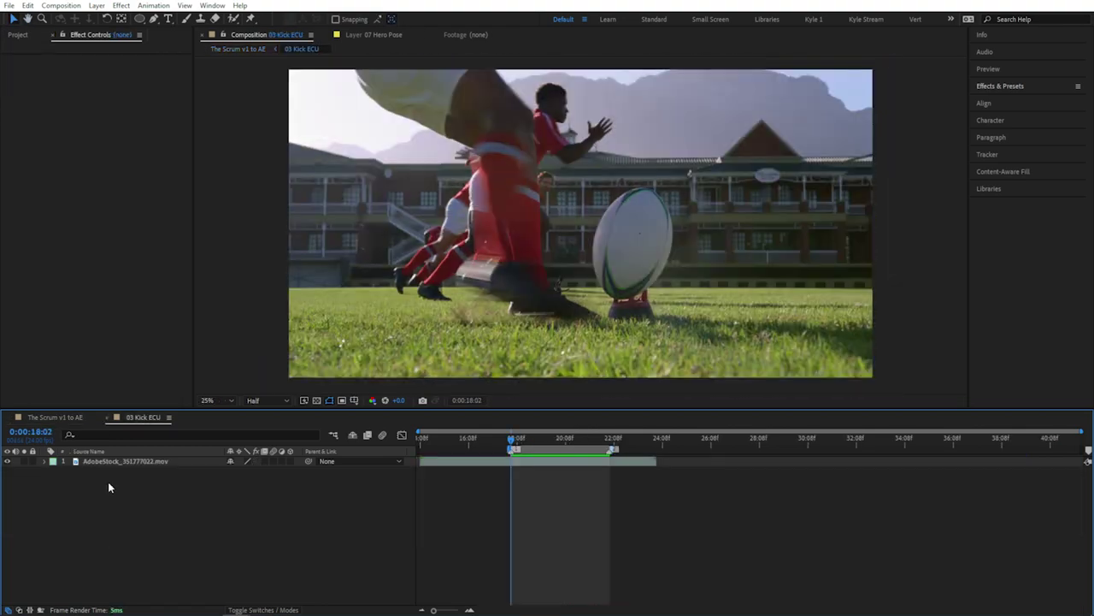
{"action": "right_click", "coordinate": [93, 493]}
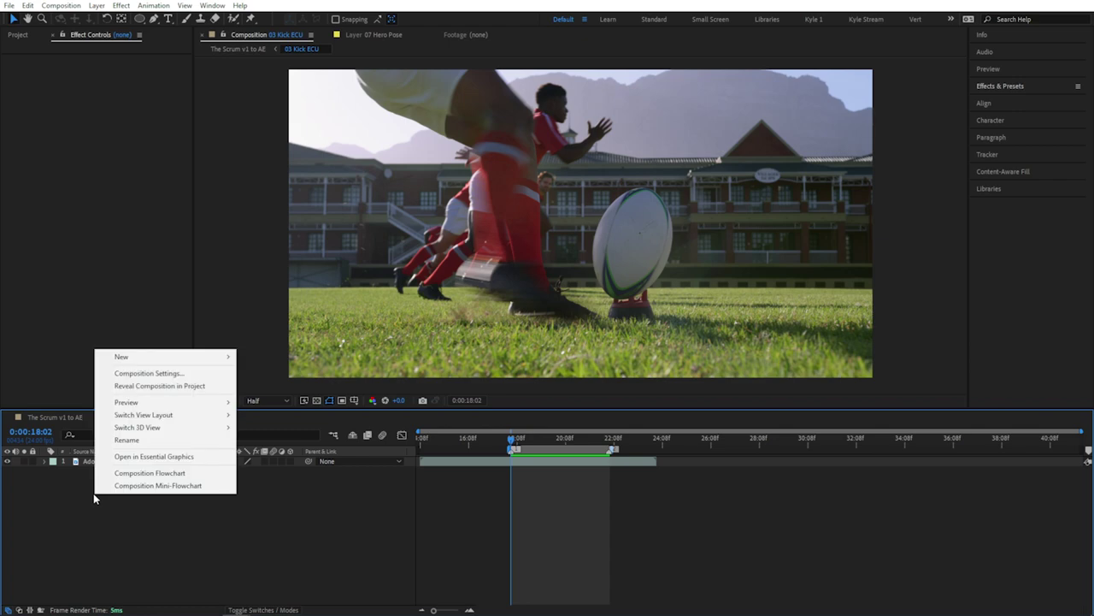
{"action": "mouse_move", "coordinate": [205, 357]}
{"action": "left_click", "coordinate": [292, 387]}
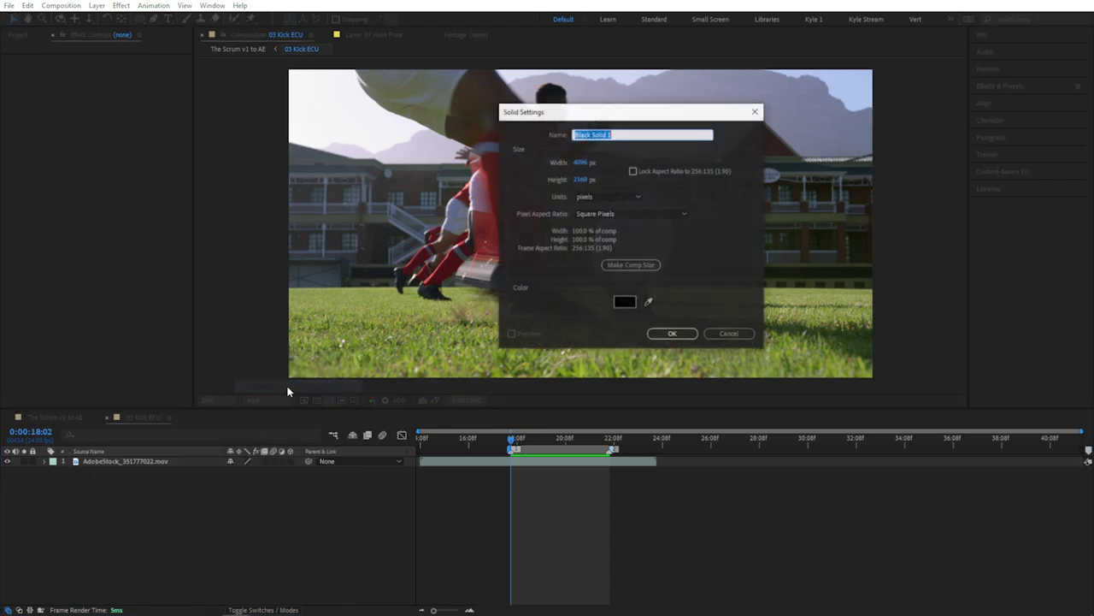
{"action": "type", "text": "Flare"}
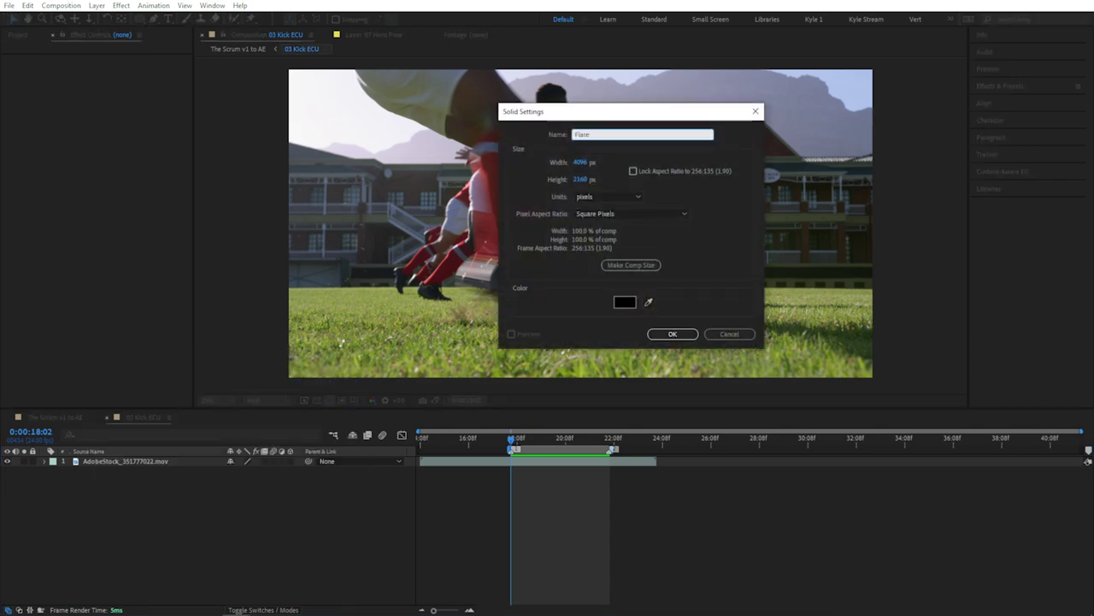
{"action": "left_click", "coordinate": [623, 305]}
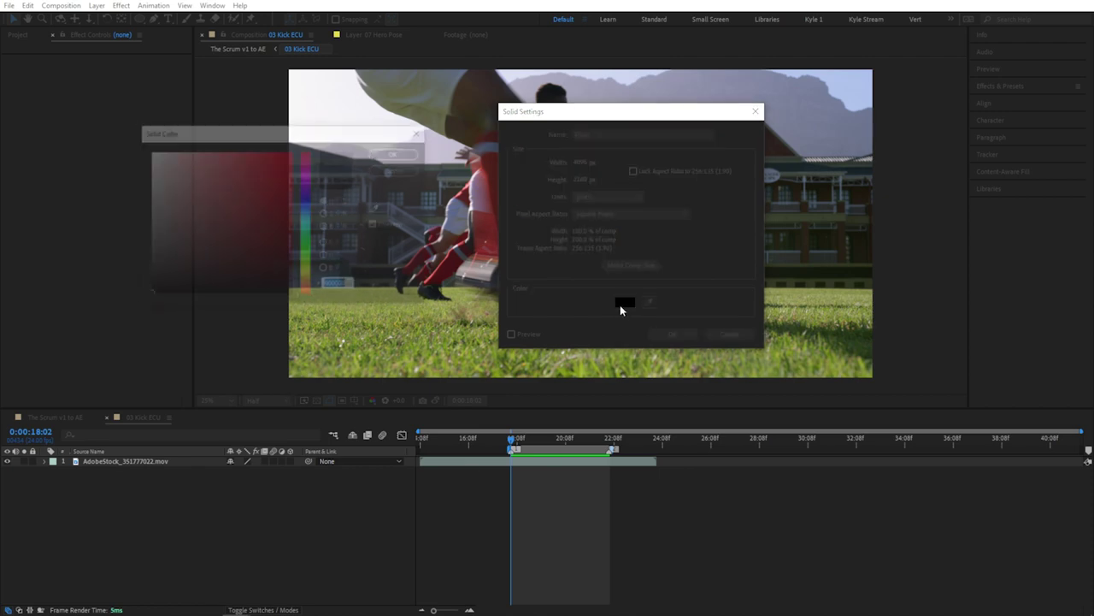
{"action": "left_click", "coordinate": [398, 153]}
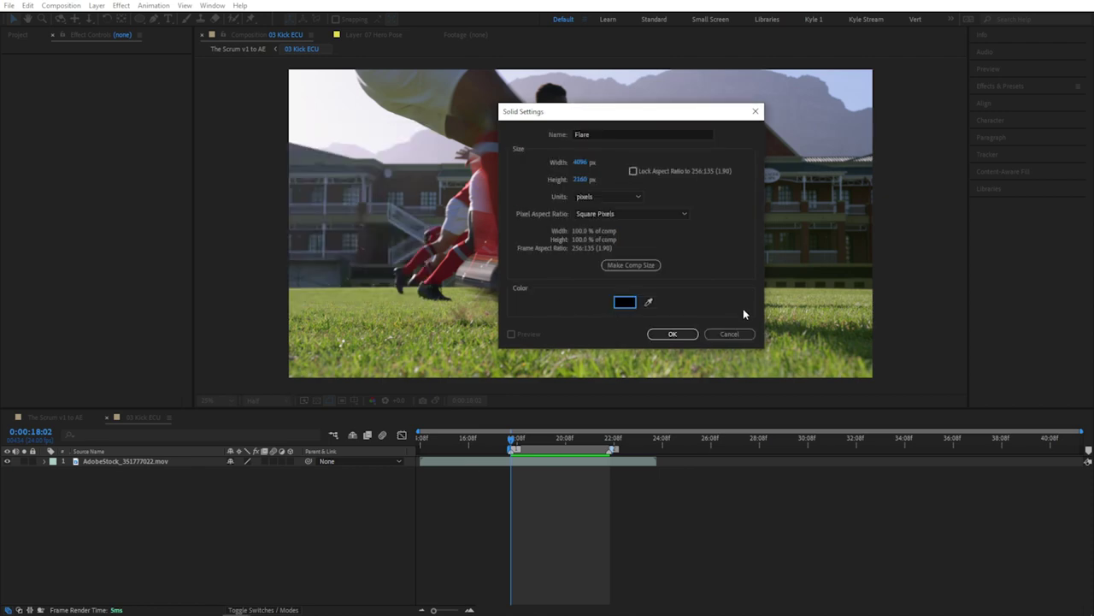
{"action": "left_click", "coordinate": [671, 335]}
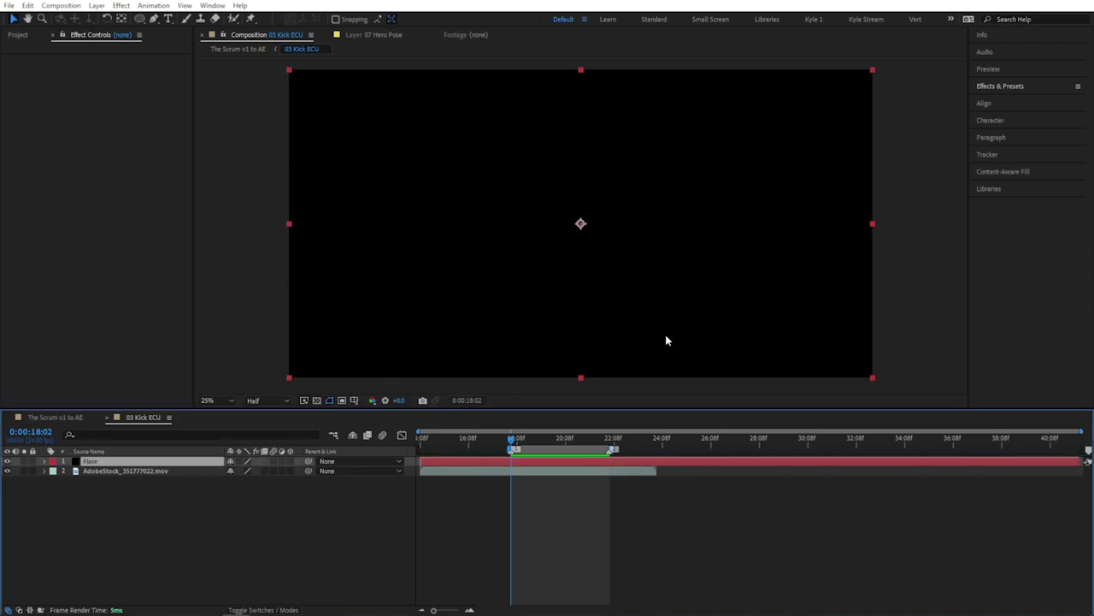
- Apply Lens Flare to the Flare layer and move its centre up and left
{"action": "left_click", "coordinate": [1022, 87]}
{"action": "left_click", "coordinate": [1020, 98]}
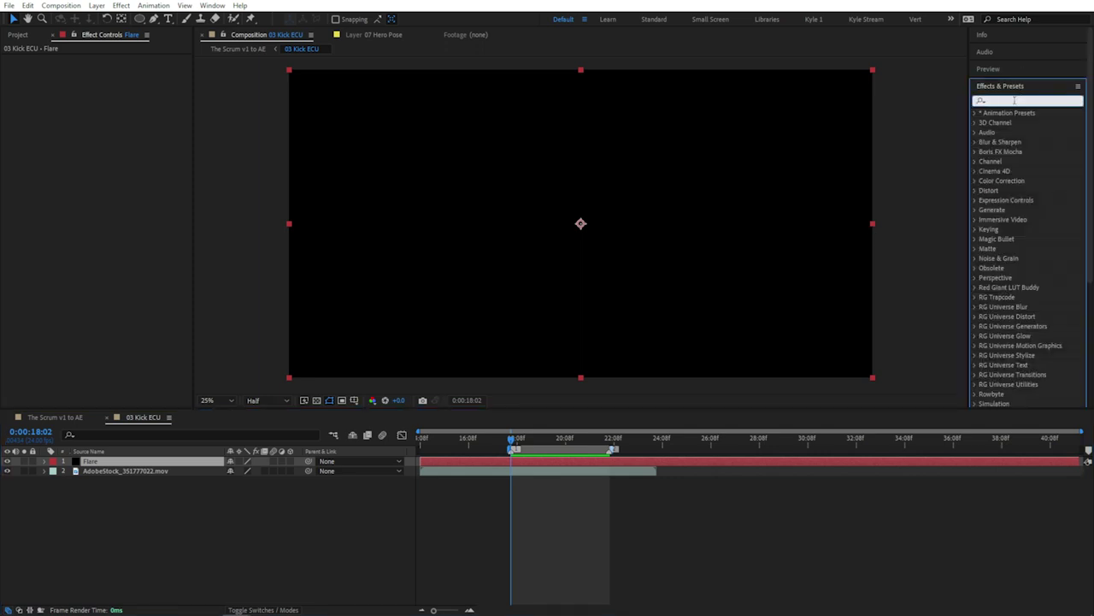
{"action": "type", "text": "flare"}
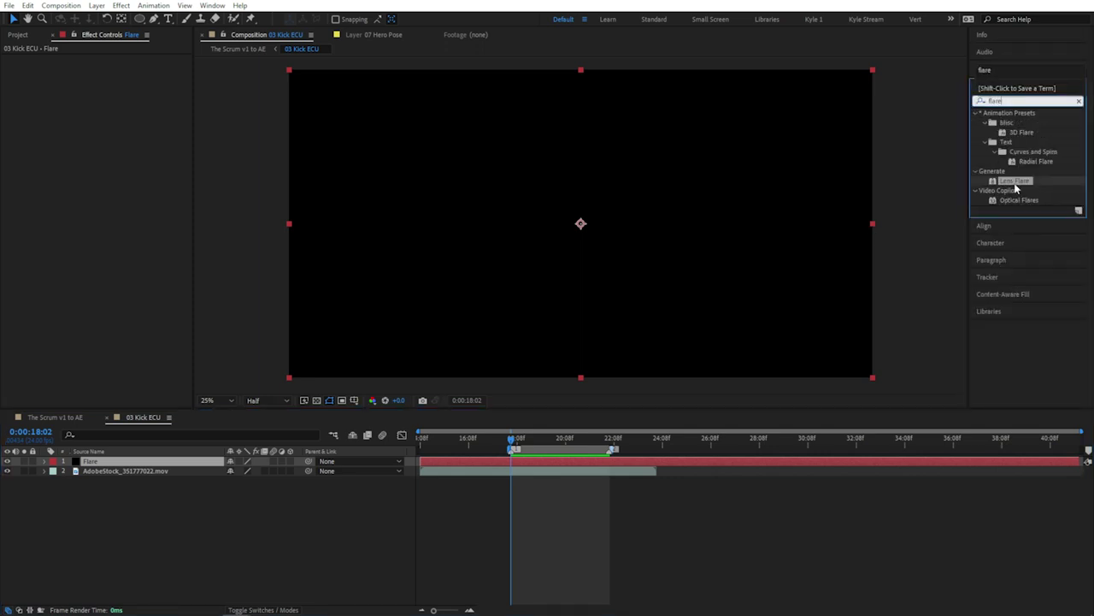
{"action": "left_click_drag", "start_coordinate": [1016, 187], "coordinate": [560, 462]}
{"action": "left_click_drag", "start_coordinate": [524, 196], "coordinate": [418, 159]}
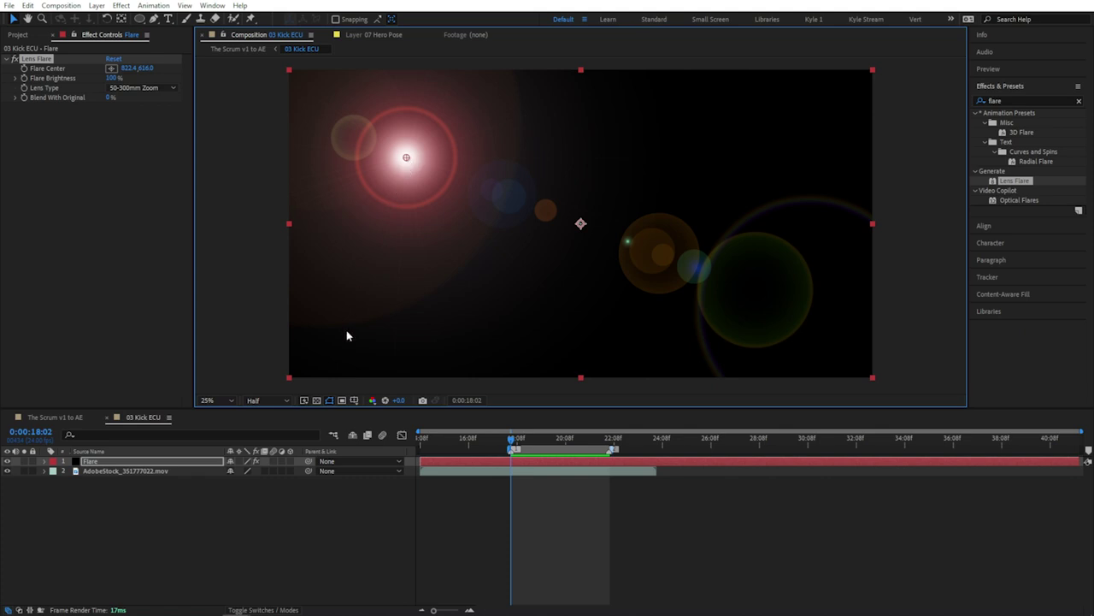
- Set the Flare layer's blending mode to Screen
{"action": "left_click", "coordinate": [268, 609]}
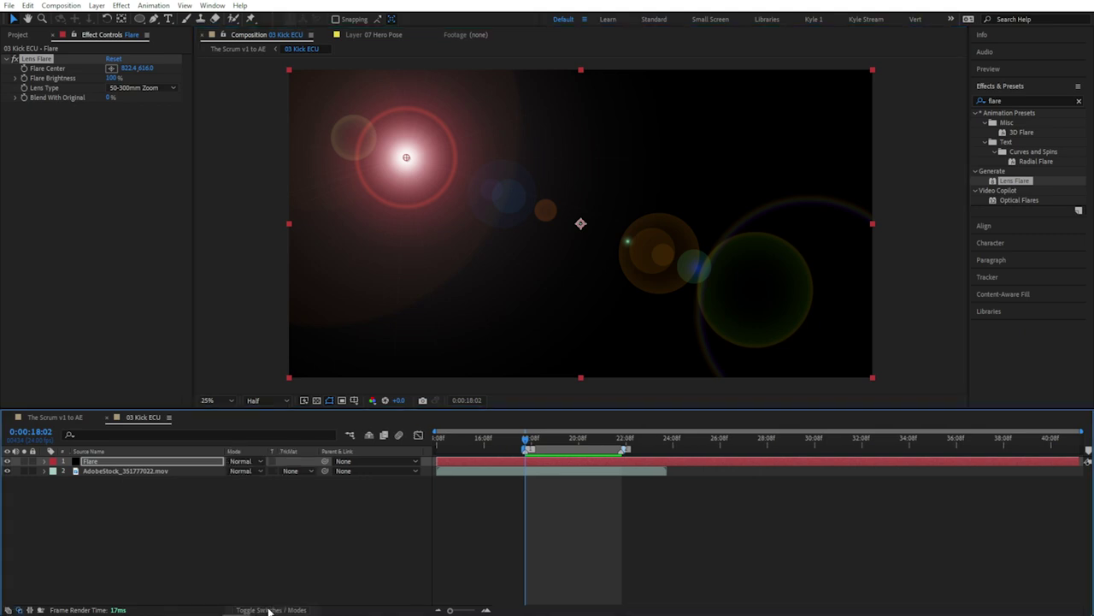
{"action": "left_click", "coordinate": [255, 462]}
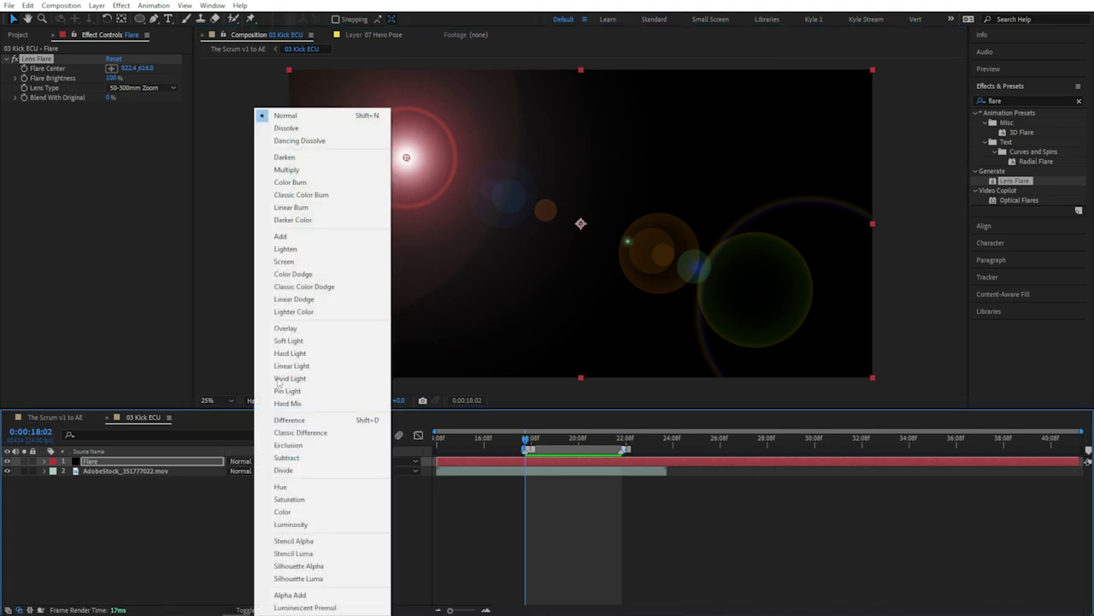
{"action": "left_click", "coordinate": [299, 262]}
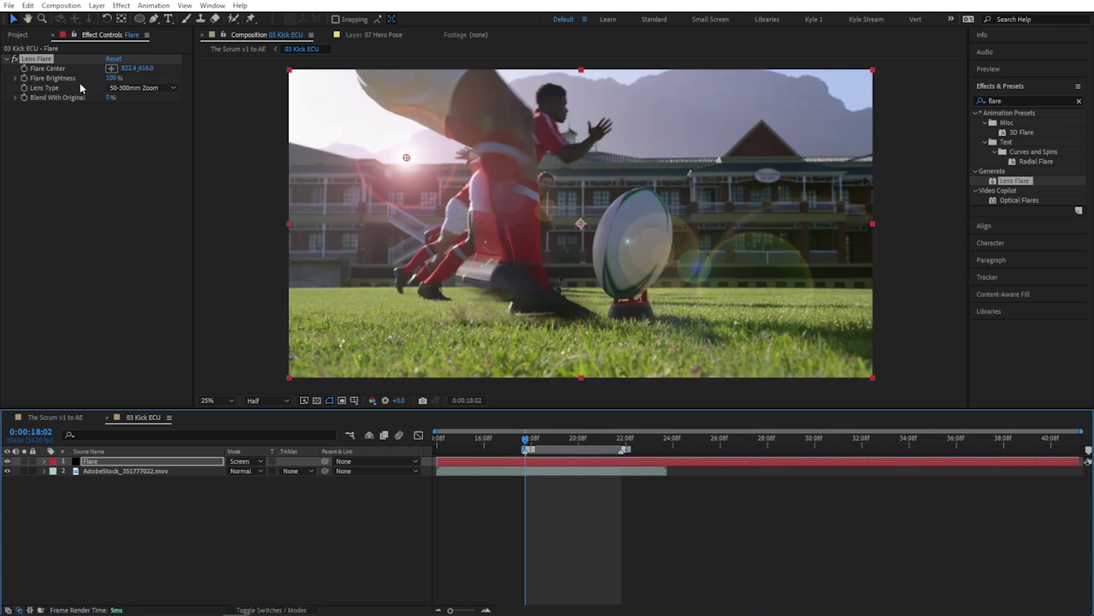
- Use a 105mm Prime lens, move Flare Center to (46.4, 480.0), and keyframe centre and brightness
{"action": "left_click", "coordinate": [141, 87]}
{"action": "left_click", "coordinate": [143, 125]}
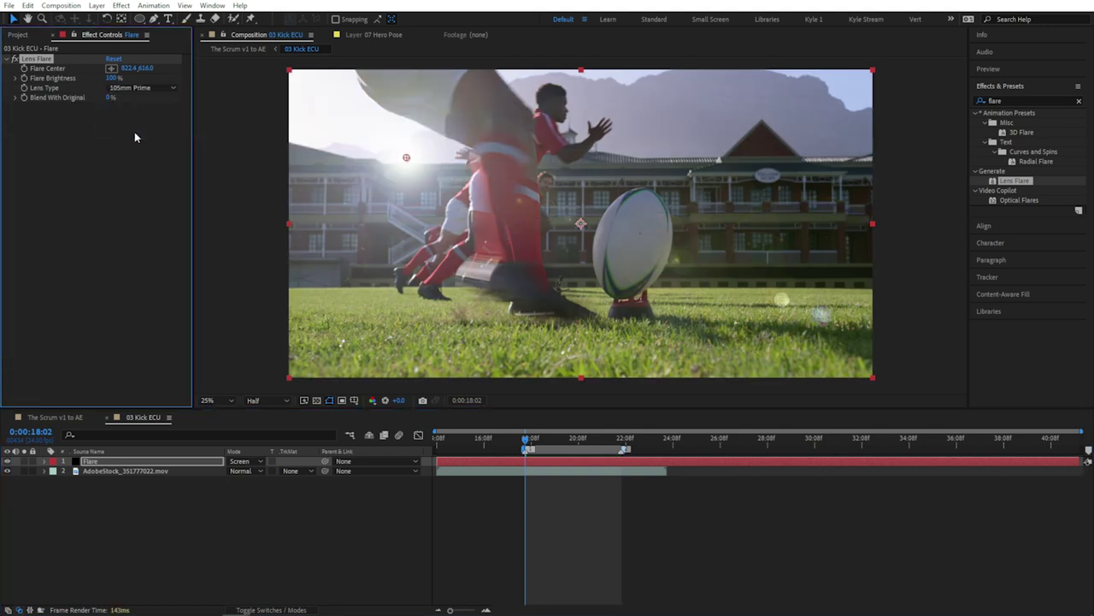
{"action": "left_click_drag", "start_coordinate": [407, 160], "coordinate": [297, 142]}
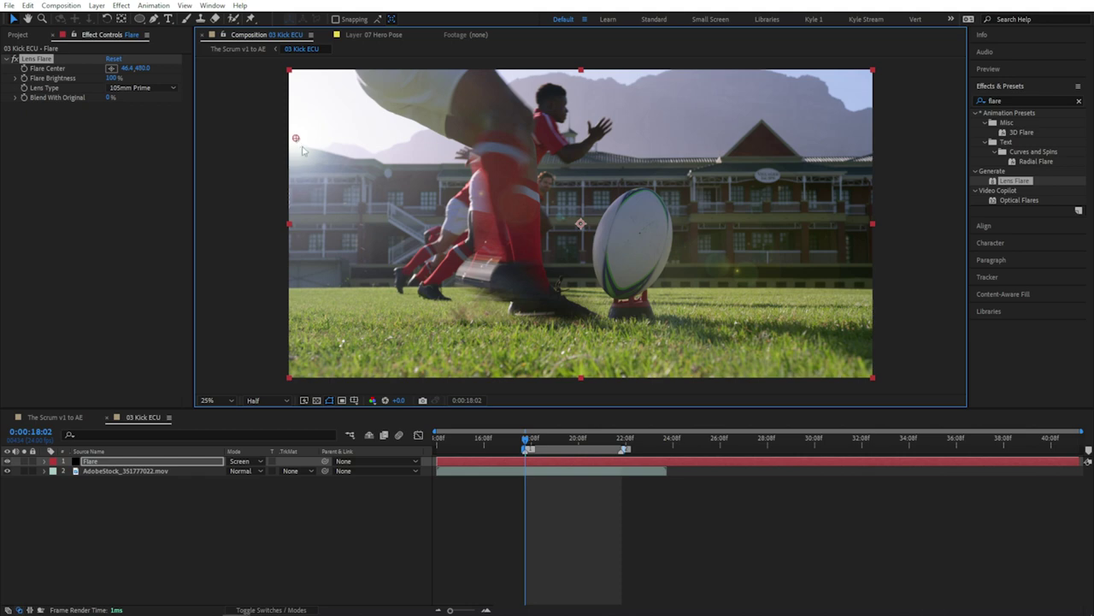
{"action": "left_click", "coordinate": [24, 72]}
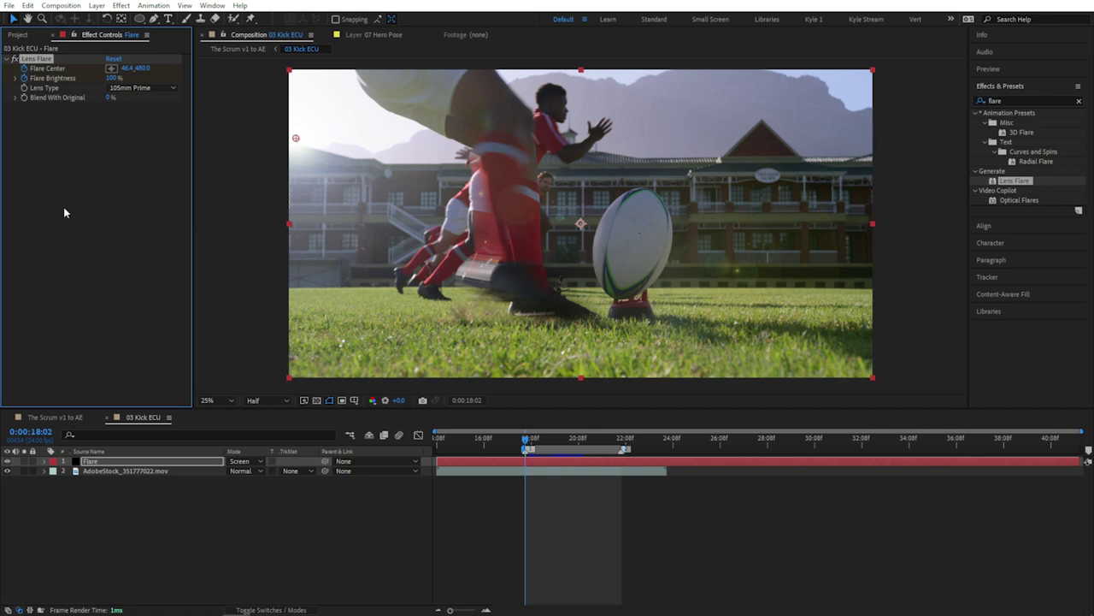
{"action": "key", "text": "u"}
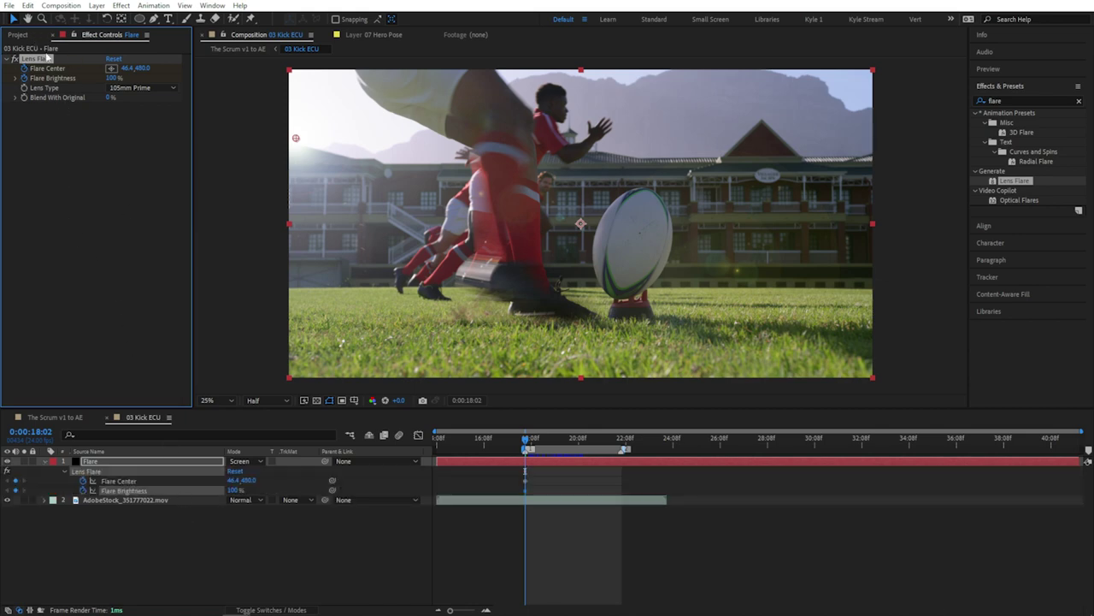
- Add an Easy Ease Flare Center keyframe at 0:00:19:15, (-318.3, 410.2), off the left edge, and preview
{"action": "left_click", "coordinate": [46, 464]}
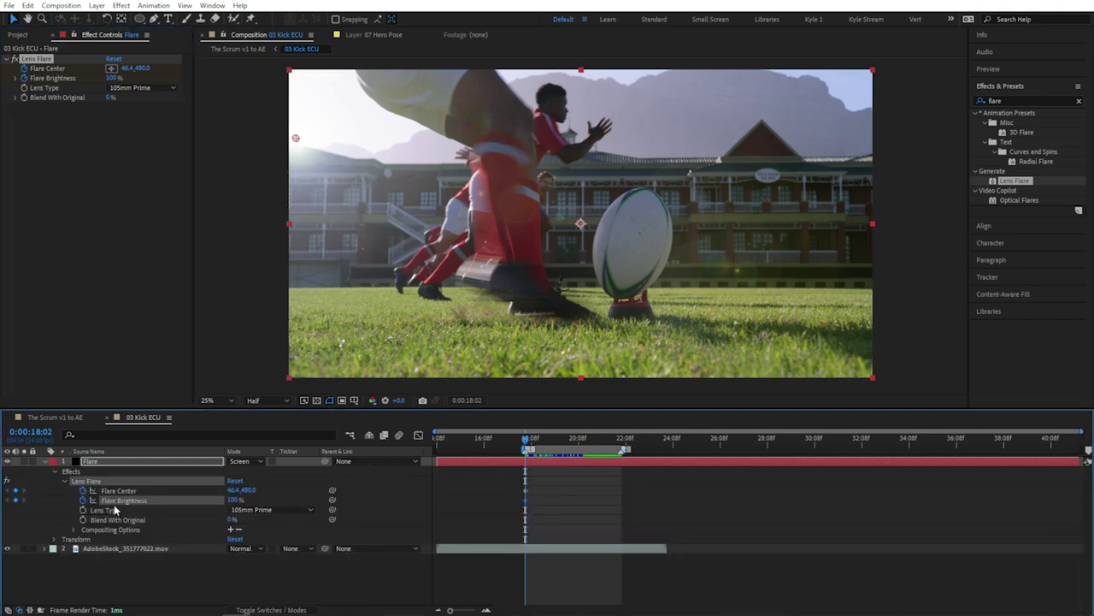
{"action": "left_click_drag", "start_coordinate": [529, 443], "coordinate": [562, 441]}
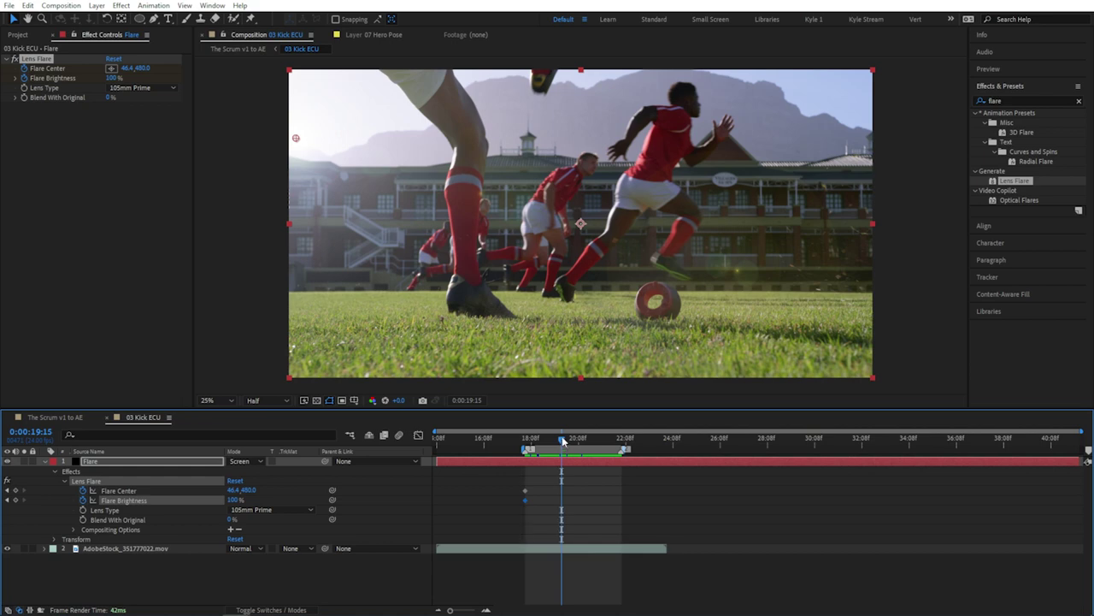
{"action": "left_click_drag", "start_coordinate": [297, 139], "coordinate": [243, 131]}
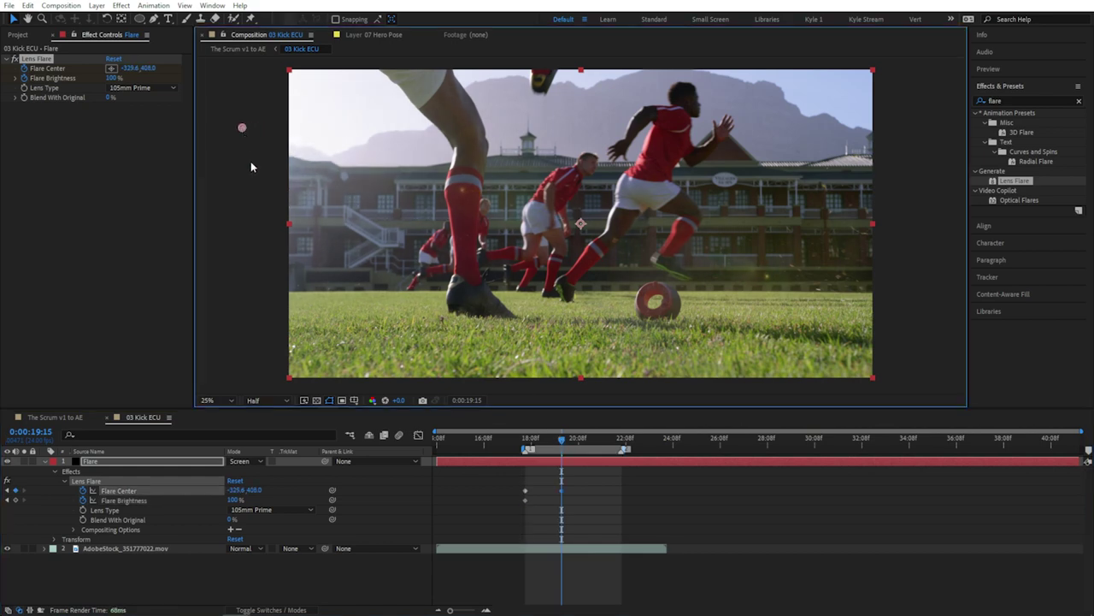
{"action": "left_click_drag", "start_coordinate": [563, 494], "coordinate": [567, 494]}
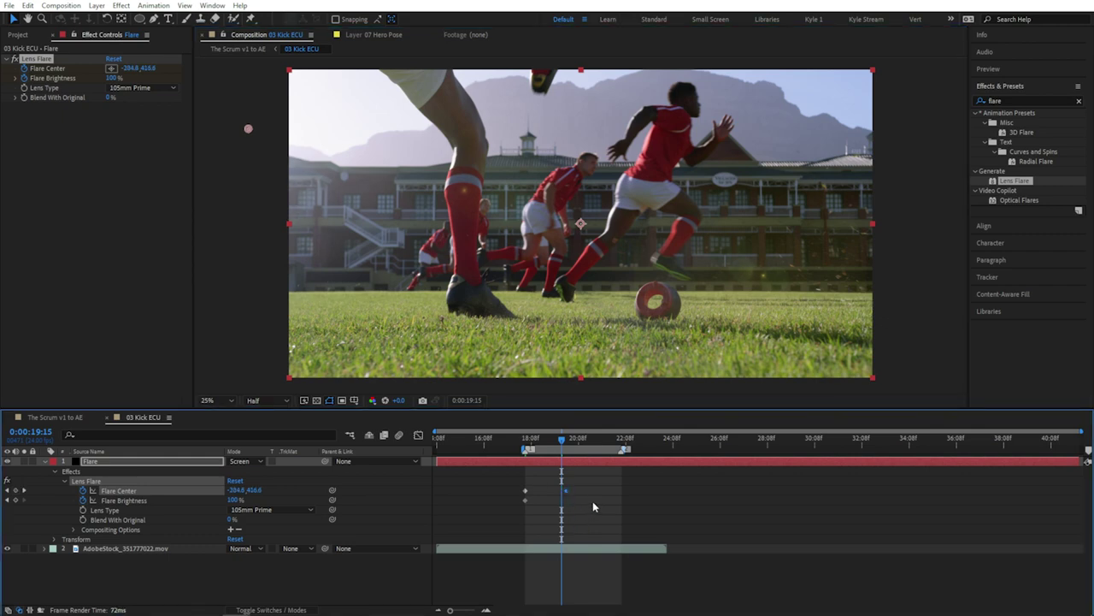
{"action": "key", "text": "F9"}
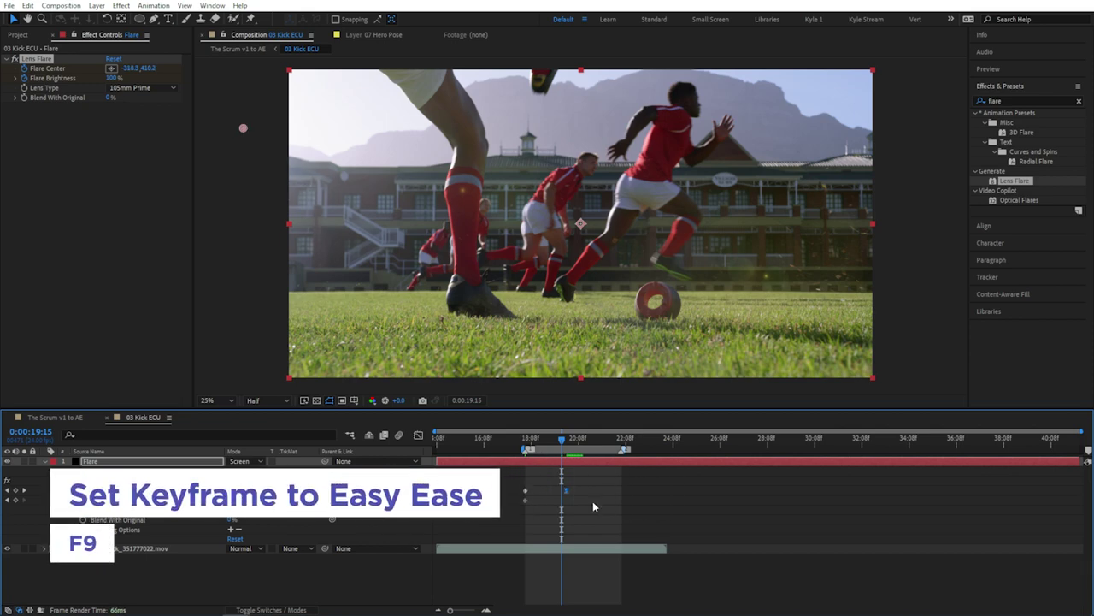
{"action": "key", "text": "space"}
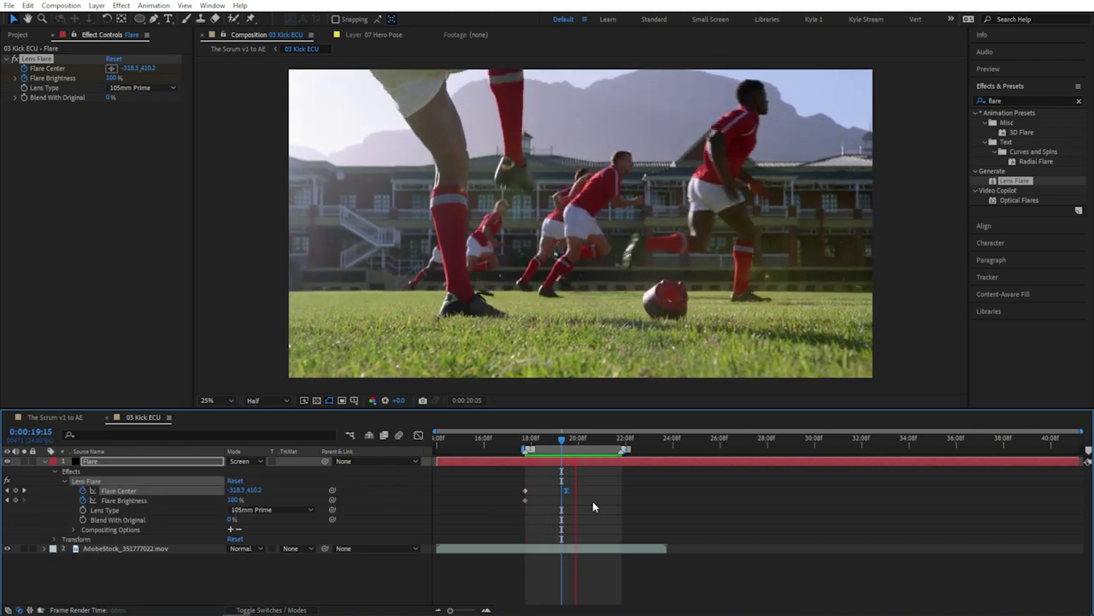
{"action": "key", "text": "space"}
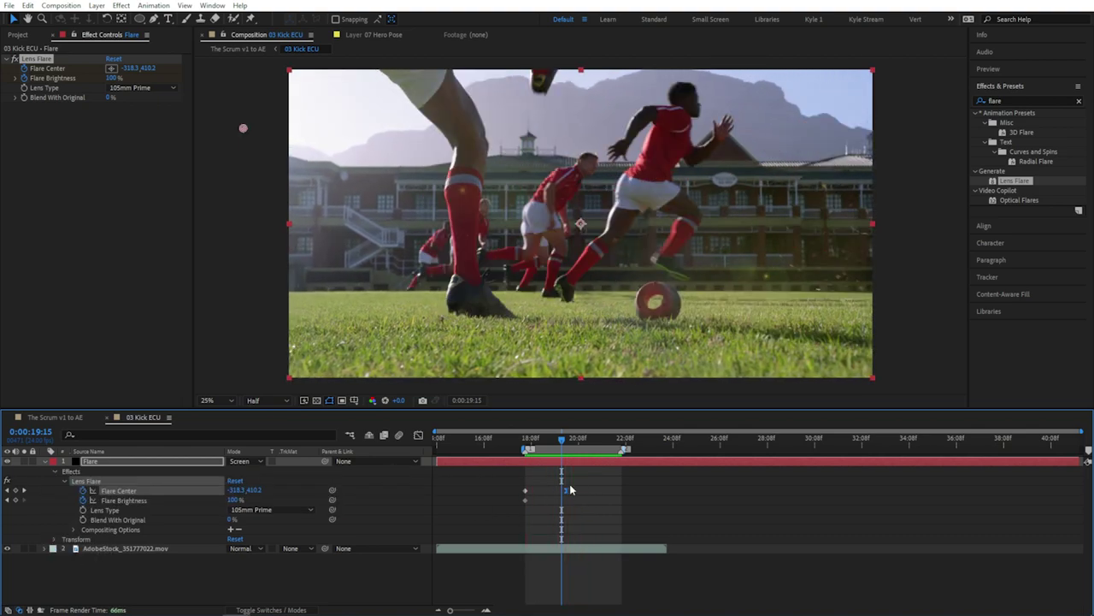
- Adjust the Flare Brightness keyframe at 0:00:18:02 to 118% and preview the flare
{"action": "left_click_drag", "start_coordinate": [563, 442], "coordinate": [525, 442]}
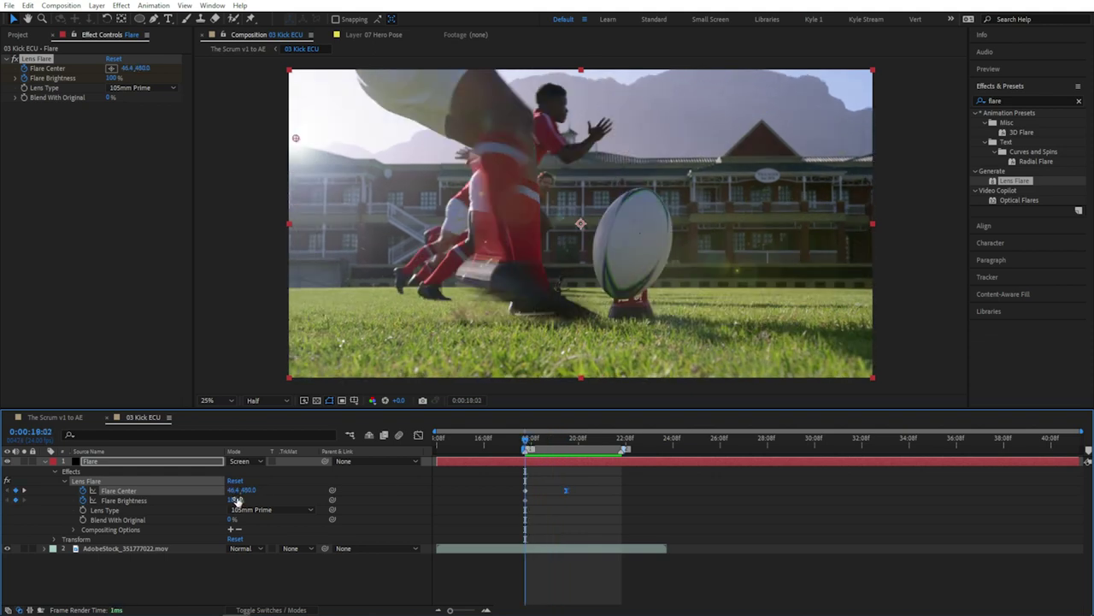
{"action": "left_click_drag", "start_coordinate": [238, 499], "coordinate": [248, 503]}
{"action": "left_click_drag", "start_coordinate": [553, 441], "coordinate": [554, 443]}
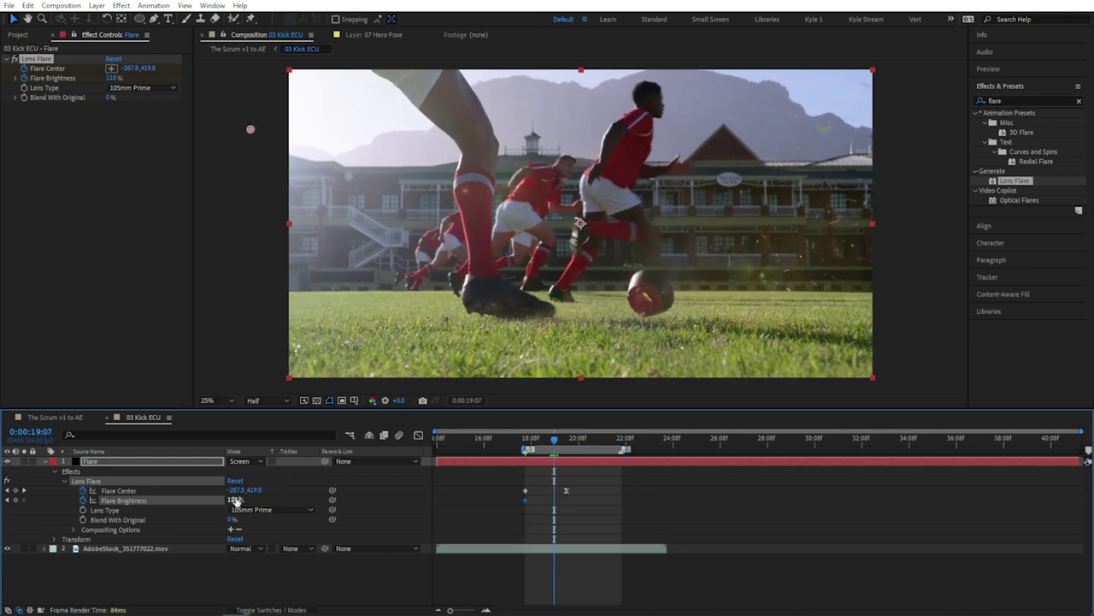
{"action": "left_click_drag", "start_coordinate": [231, 500], "coordinate": [197, 504]}
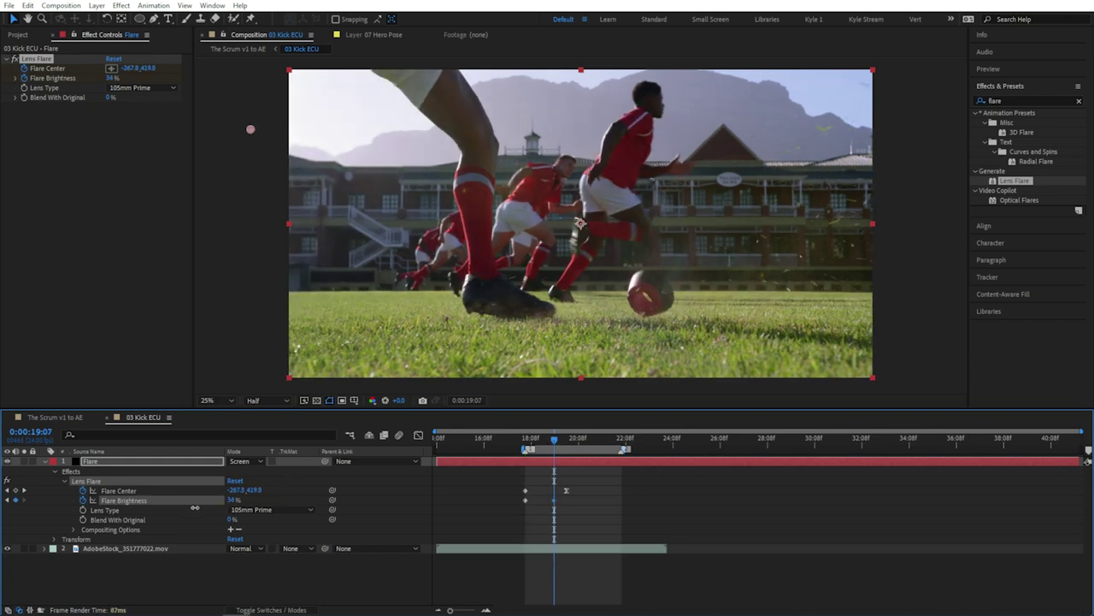
{"action": "left_click", "coordinate": [268, 565]}
{"action": "key", "text": "space"}
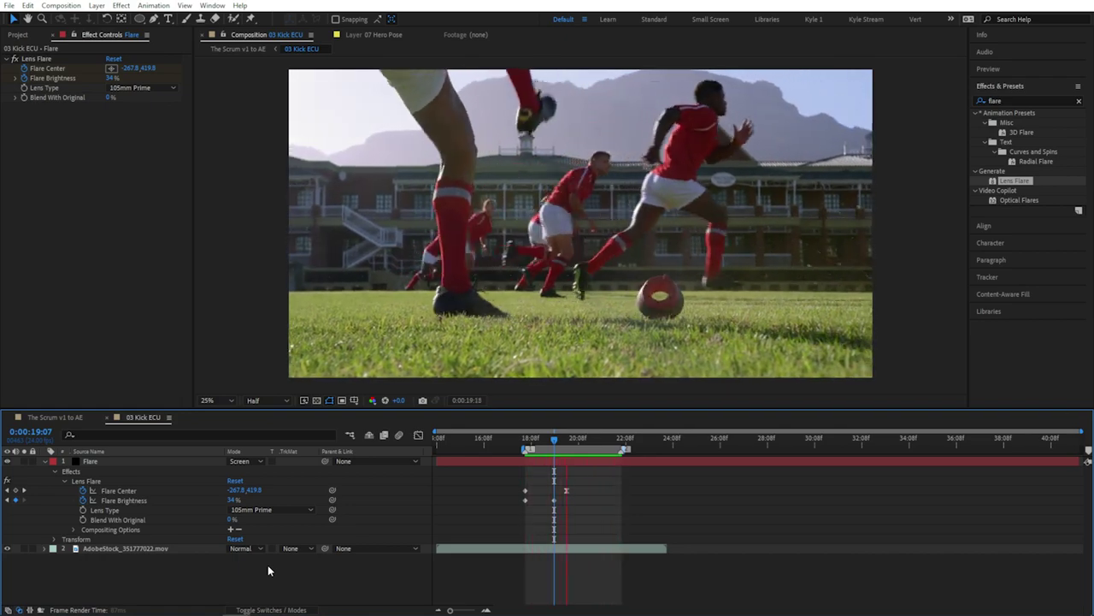
{"action": "key", "text": "space"}
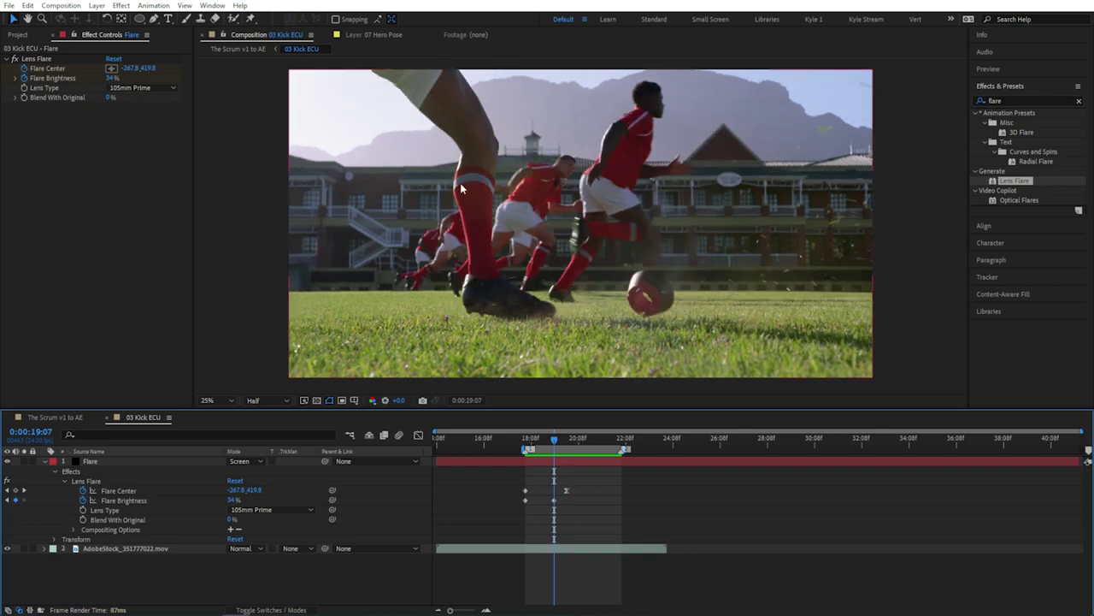
- Set Flare Brightness to 0% at 0:00:19:07 so the flare fades out, then preview
{"action": "left_click", "coordinate": [233, 501]}
{"action": "type", "text": "0"}
{"action": "key", "text": "Return"}
{"action": "key", "text": "space"}
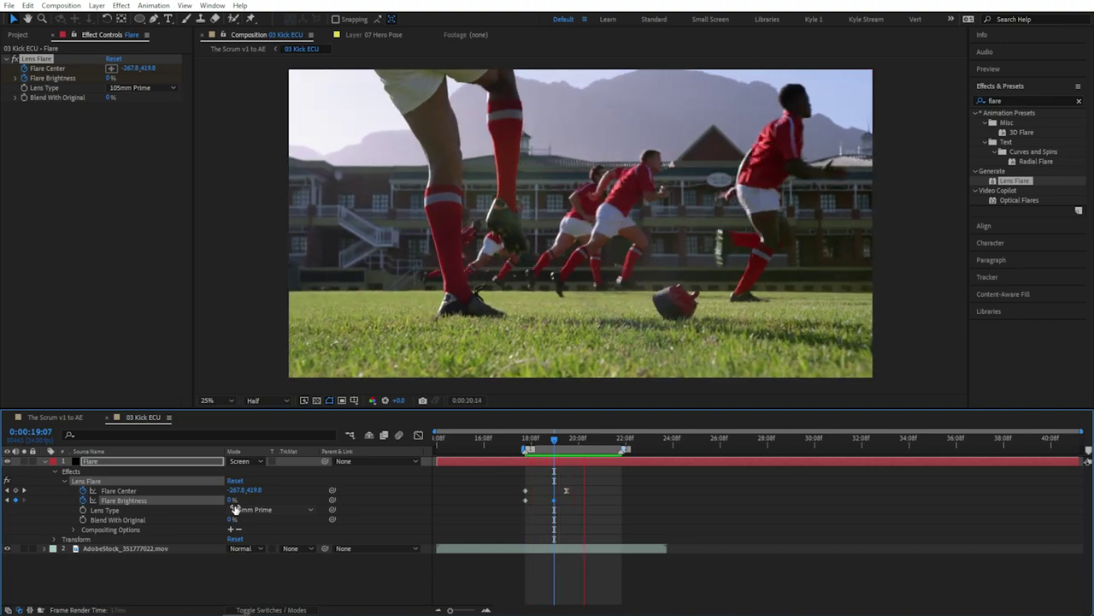
{"action": "key", "text": "space"}
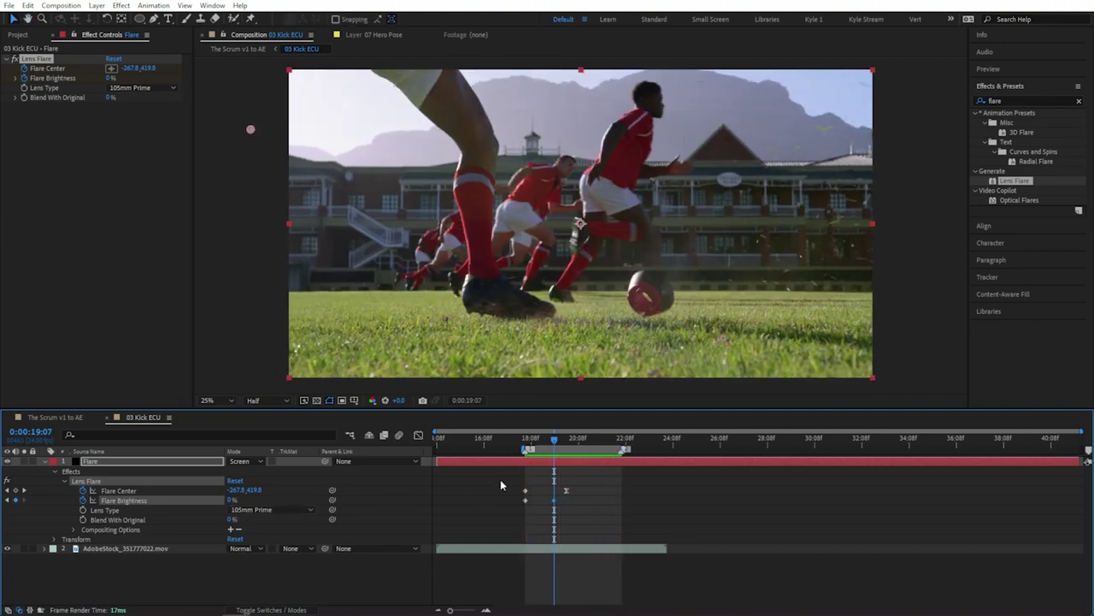
{"action": "left_click_drag", "start_coordinate": [553, 441], "coordinate": [530, 443]}
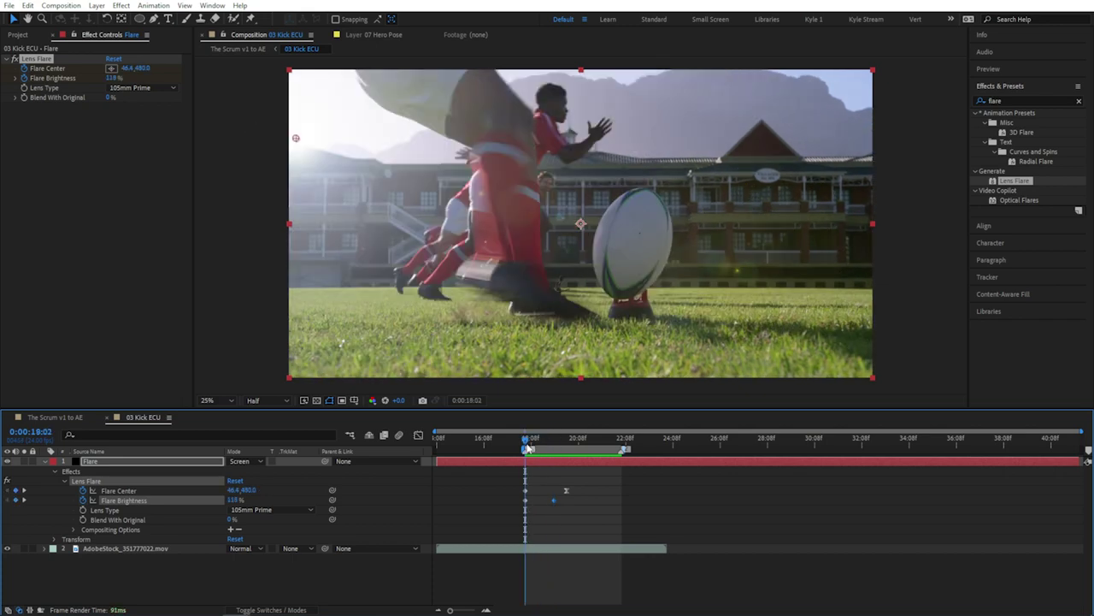
- Apply Curves to the Flare layer and pull down the Blue channel curve
{"action": "left_click", "coordinate": [1006, 102]}
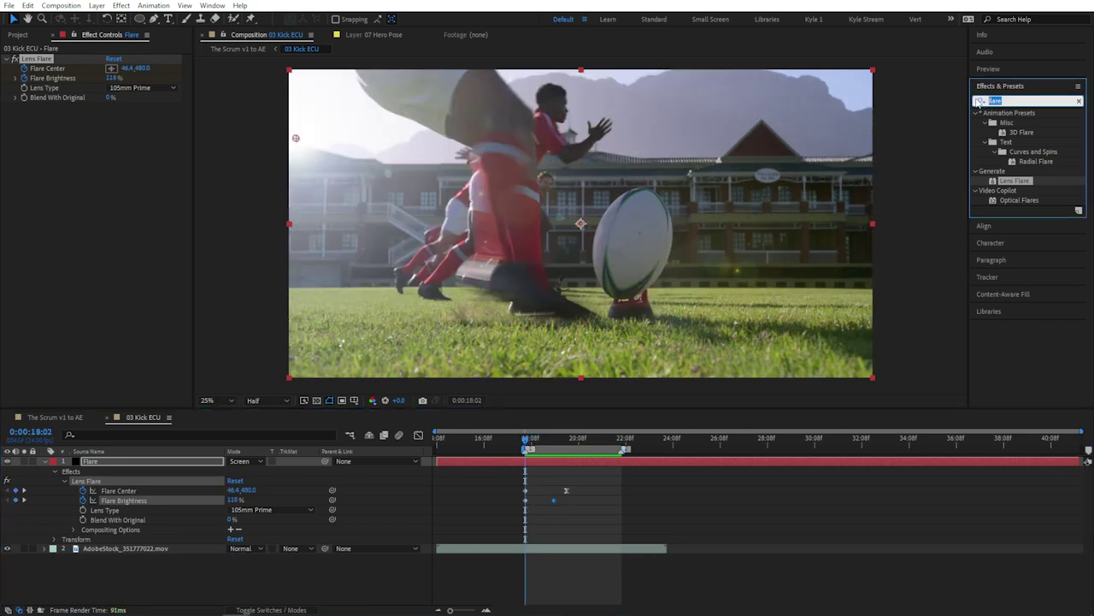
{"action": "type", "text": "curves"}
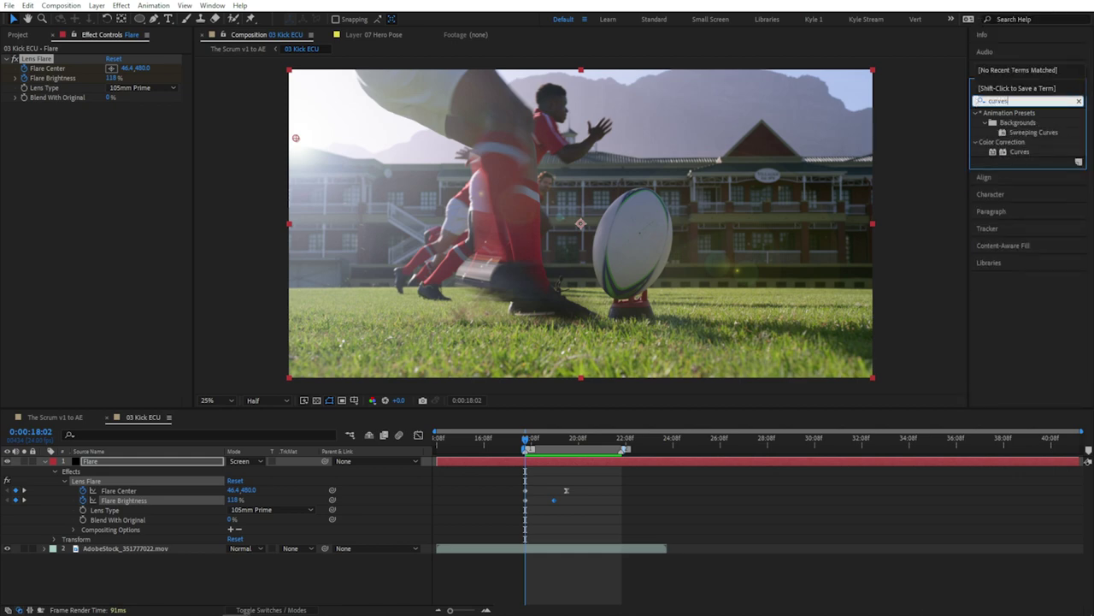
{"action": "left_click_drag", "start_coordinate": [1016, 152], "coordinate": [137, 188]}
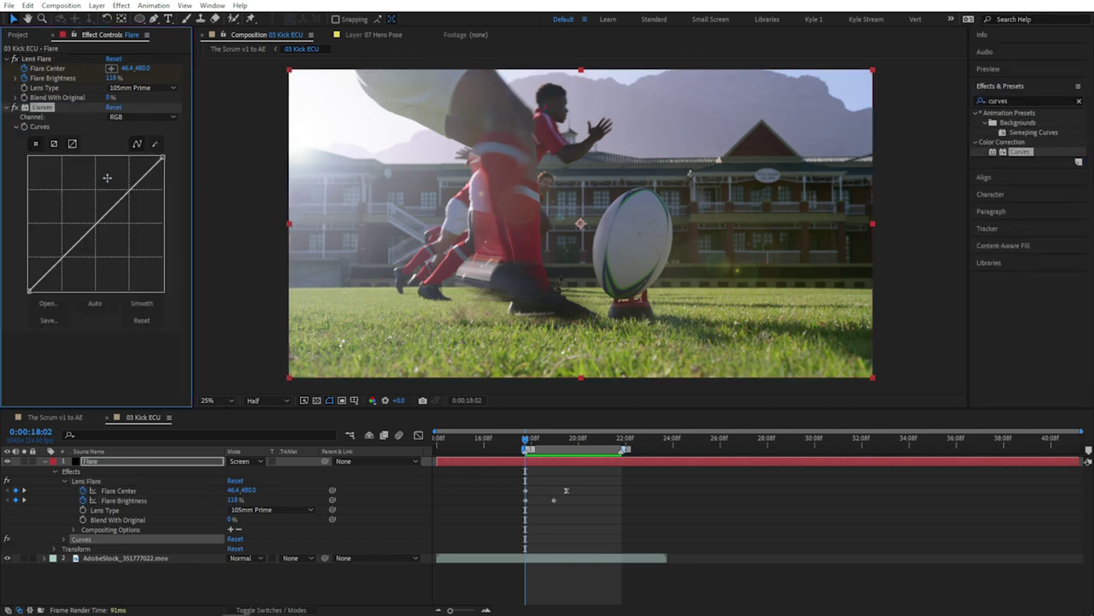
{"action": "left_click", "coordinate": [144, 118]}
{"action": "left_click", "coordinate": [141, 167]}
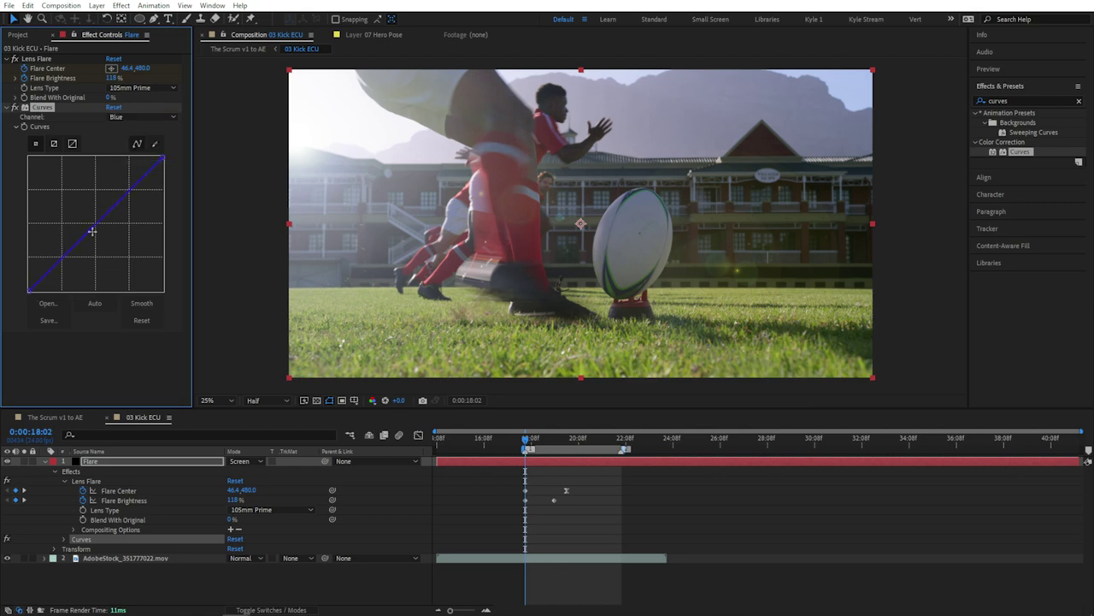
{"action": "left_click_drag", "start_coordinate": [93, 228], "coordinate": [98, 234]}
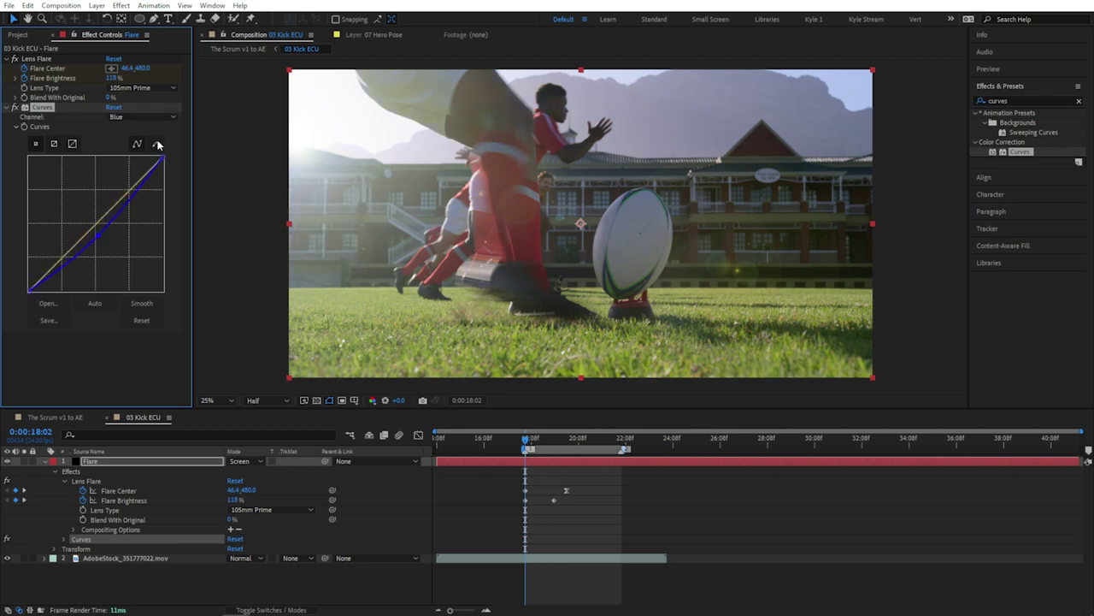
- Raise the Red curve, add an RGB S-curve for contrast, and preview The Scrum v1 to AE
{"action": "left_click", "coordinate": [144, 117]}
{"action": "left_click", "coordinate": [135, 142]}
{"action": "left_click_drag", "start_coordinate": [98, 221], "coordinate": [94, 214]}
{"action": "left_click", "coordinate": [150, 118]}
{"action": "left_click", "coordinate": [136, 127]}
{"action": "left_click_drag", "start_coordinate": [64, 262], "coordinate": [61, 271]}
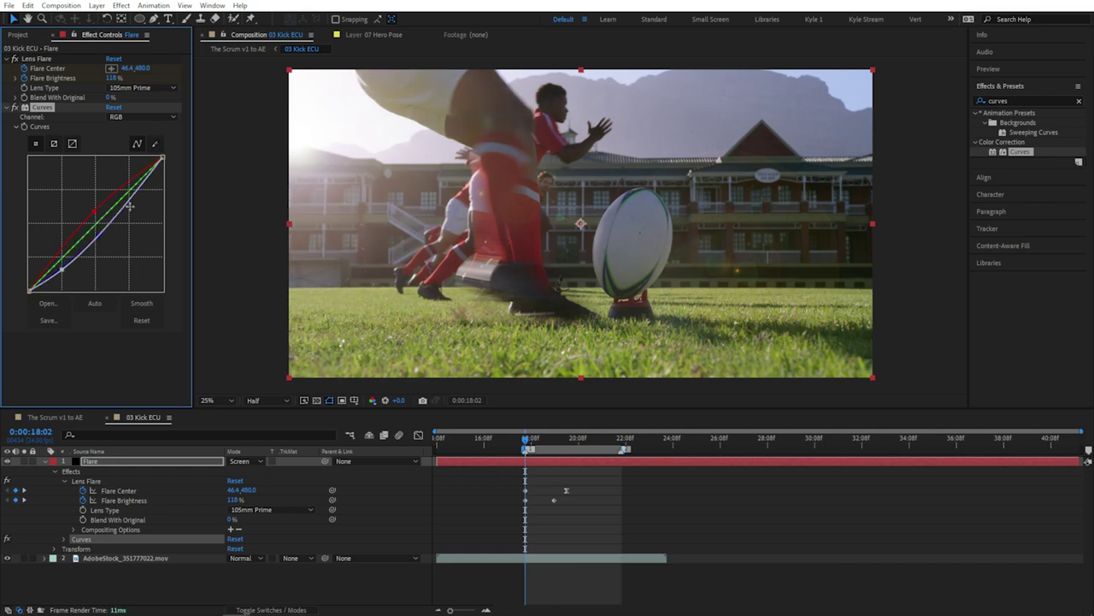
{"action": "left_click_drag", "start_coordinate": [129, 203], "coordinate": [130, 178]}
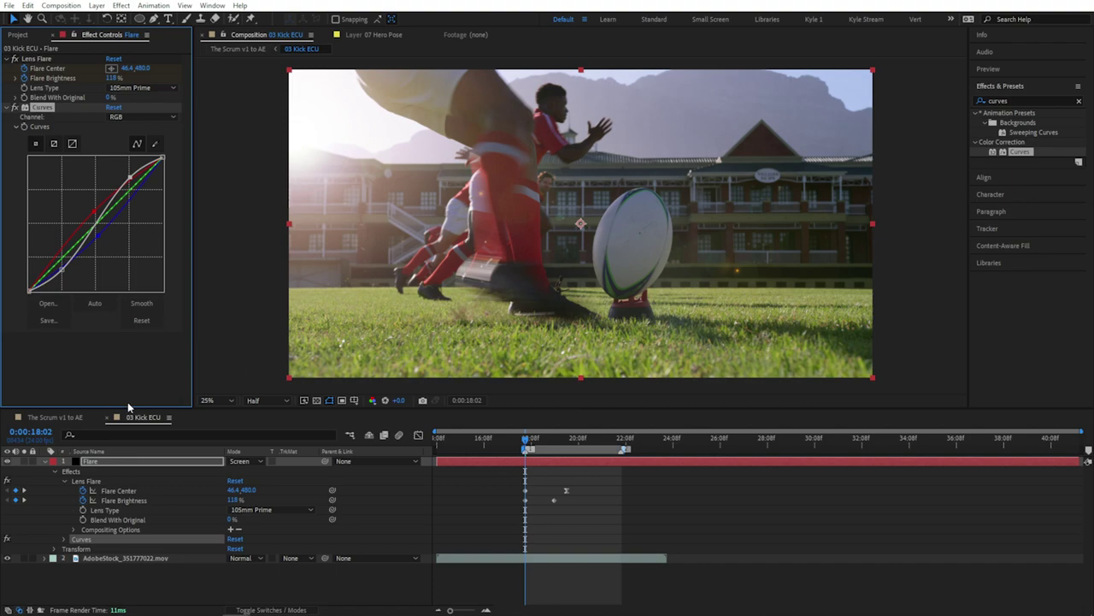
{"action": "left_click", "coordinate": [68, 418]}
{"action": "key", "text": "space"}
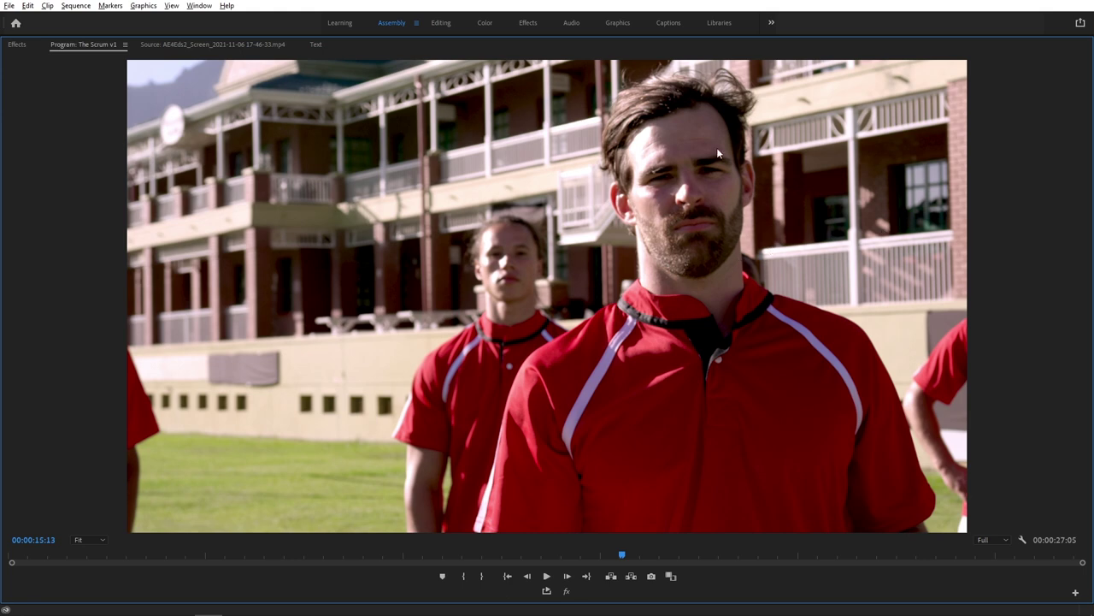
- Show the Face mask and track the Body mask forward through the hero clip
{"action": "key", "text": "grave"}
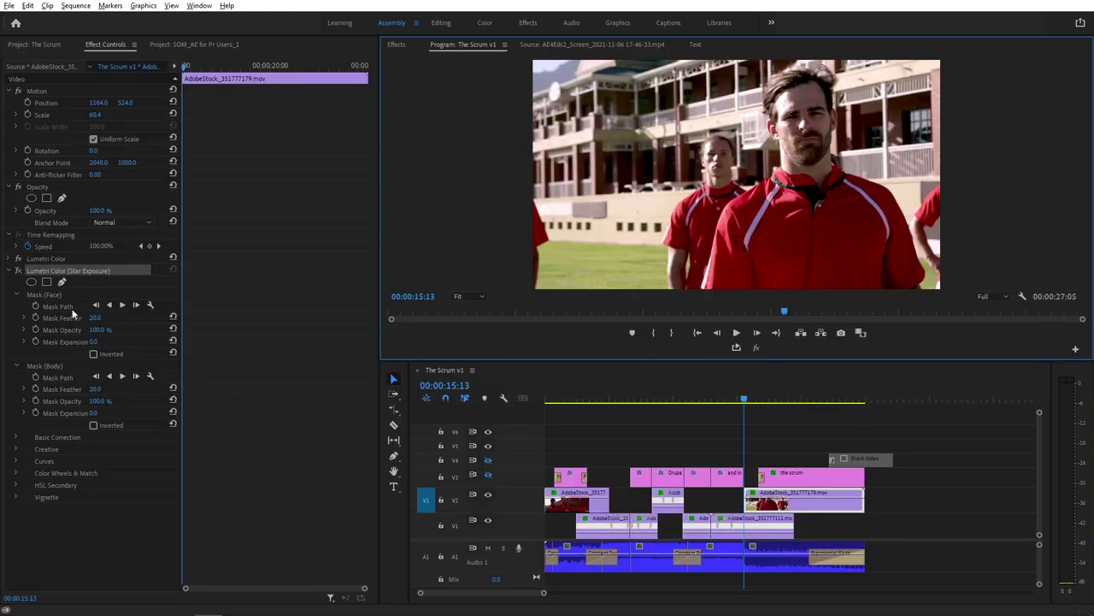
{"action": "left_click", "coordinate": [16, 276]}
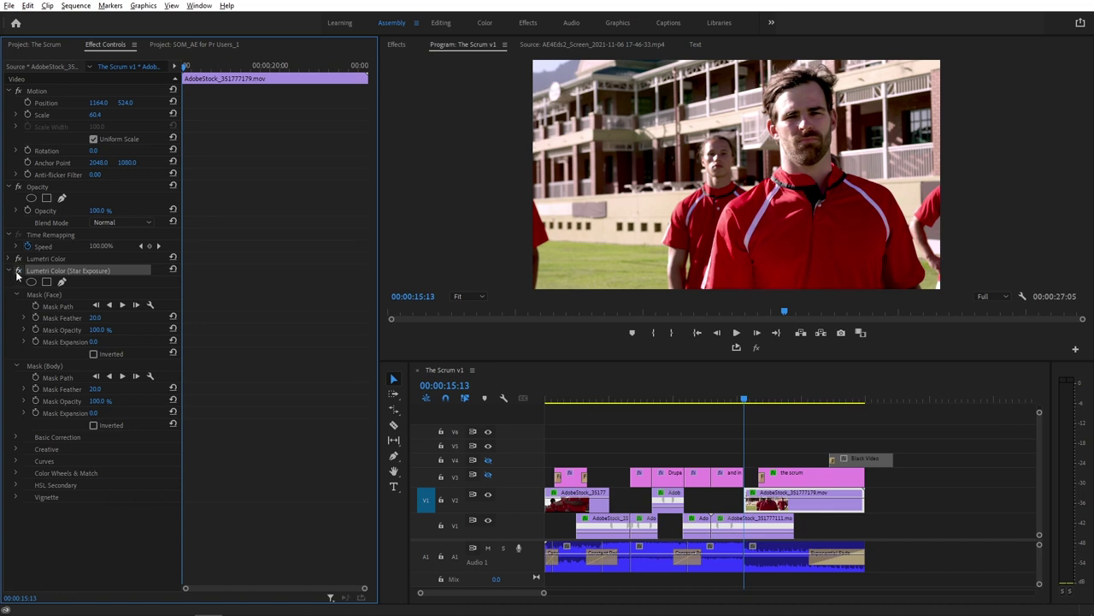
{"action": "left_click", "coordinate": [39, 296]}
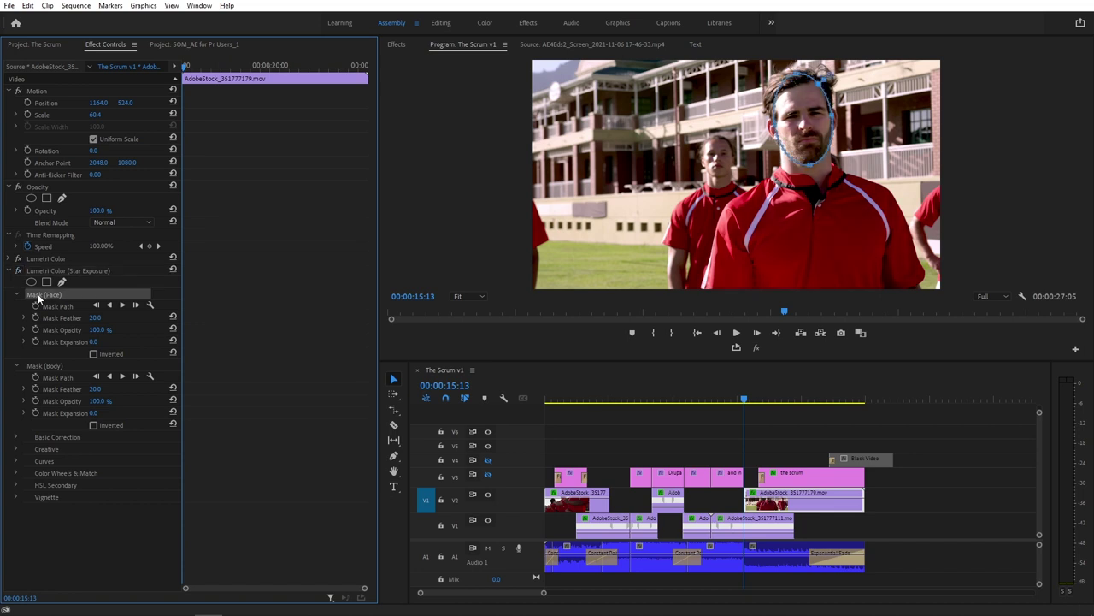
{"action": "left_click", "coordinate": [42, 365]}
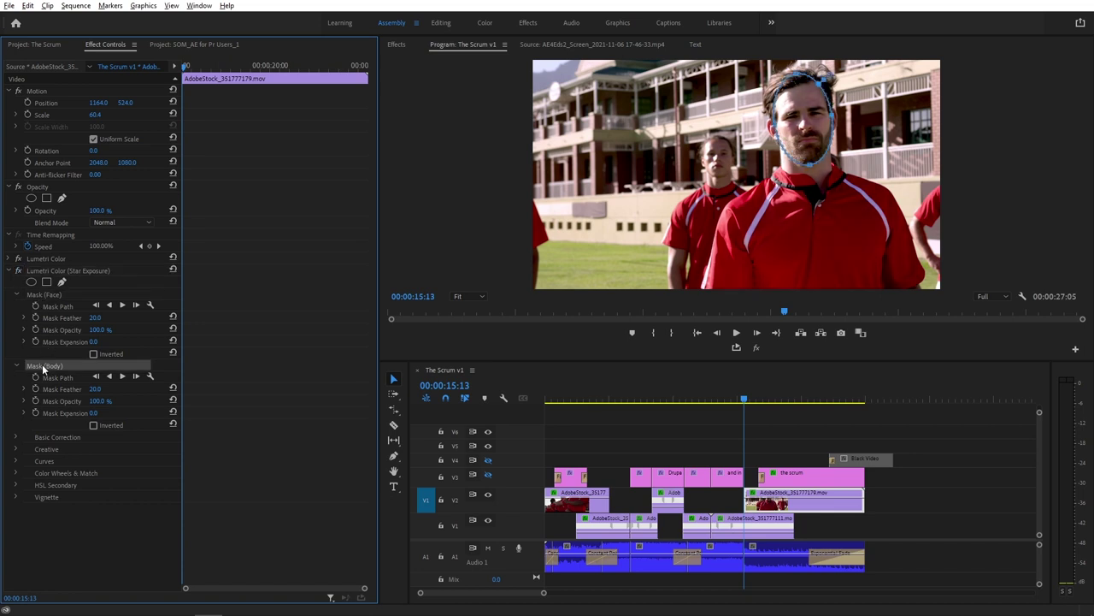
{"action": "left_click", "coordinate": [123, 376]}
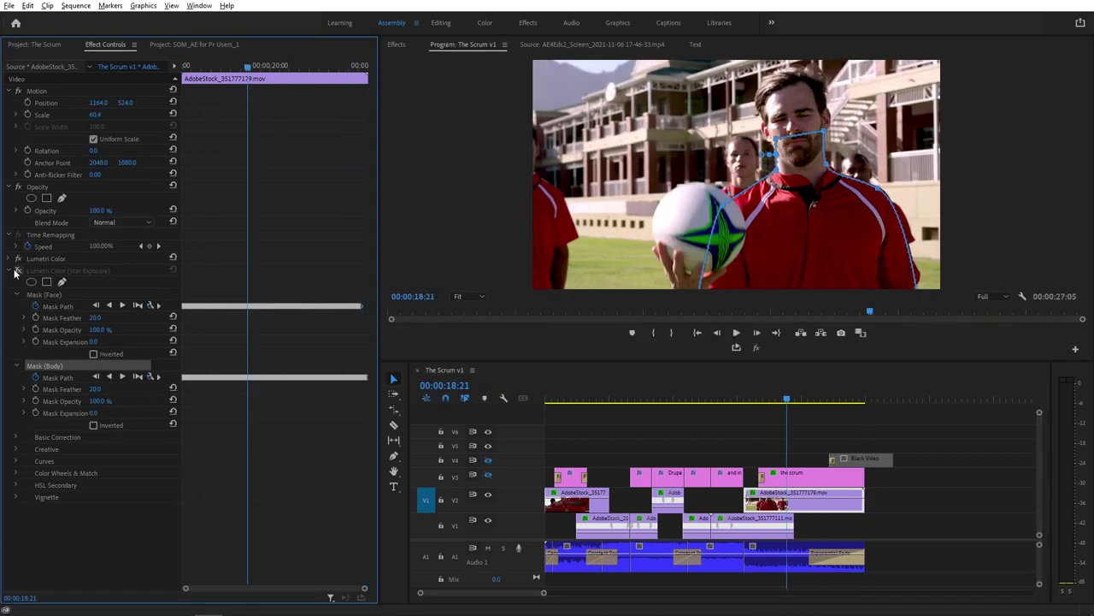
{"action": "key", "text": "grave"}
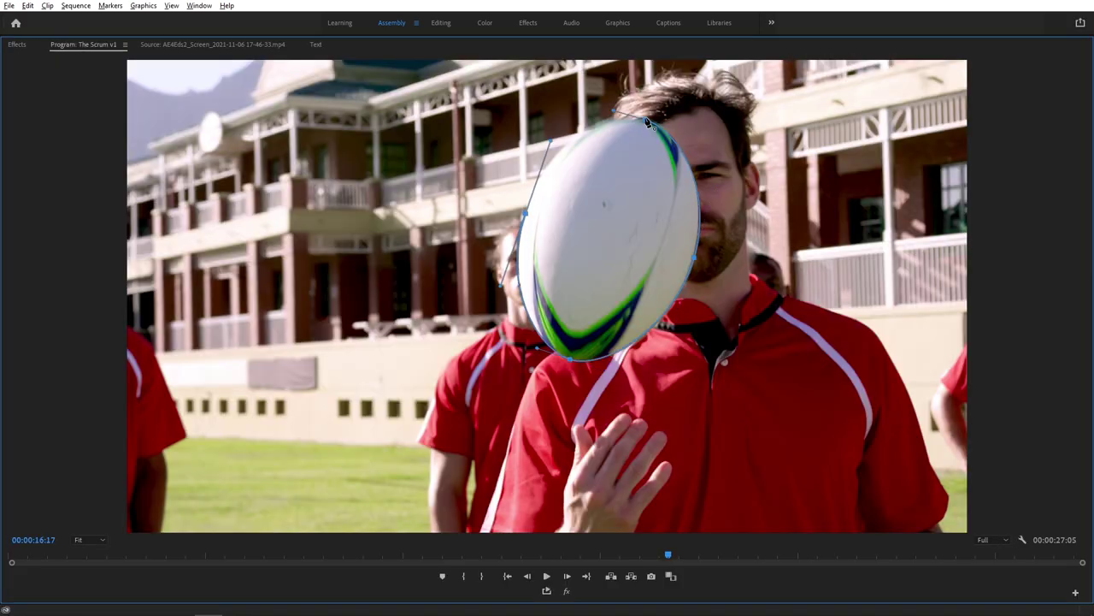
{"action": "key", "text": "grave"}
- Track the Ball mask forward, then toggle its Inverted option on and back off
{"action": "left_click", "coordinate": [122, 447]}
{"action": "key", "text": "grave"}
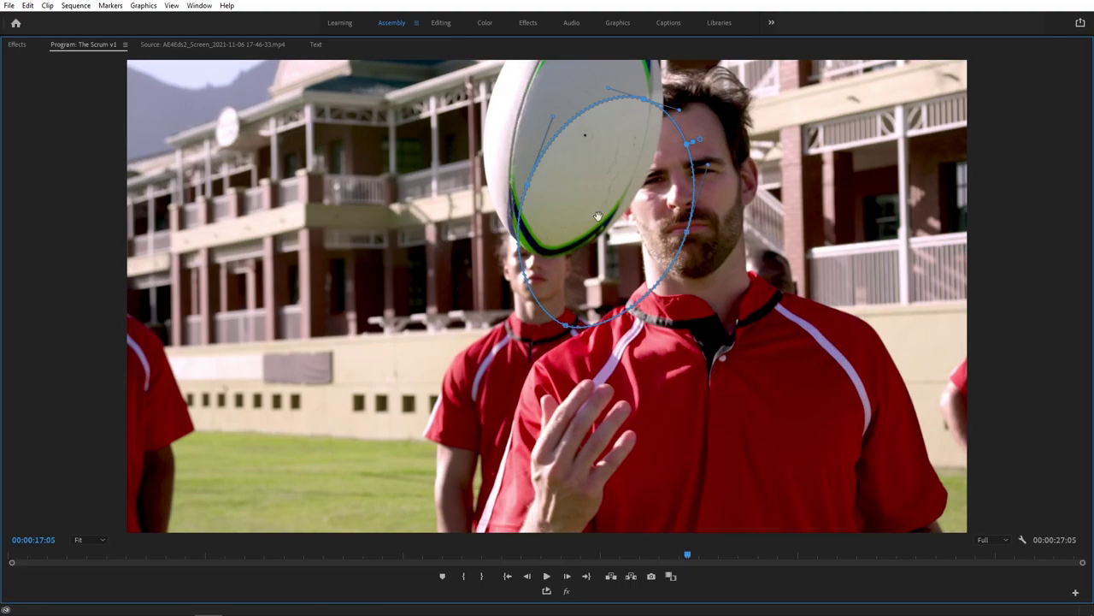
{"action": "key", "text": "grave"}
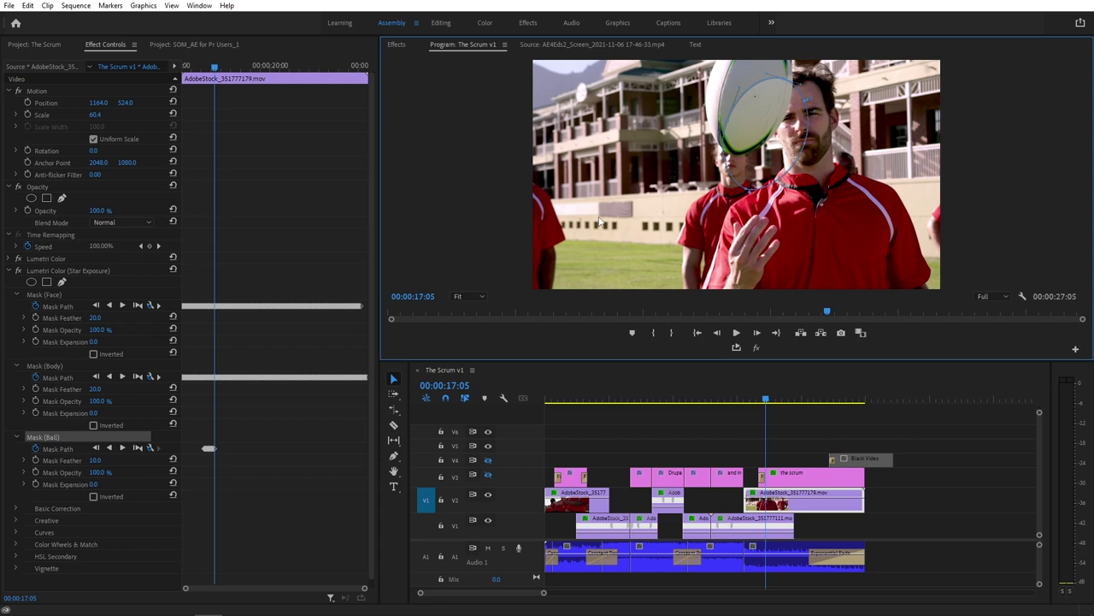
{"action": "left_click", "coordinate": [97, 498]}
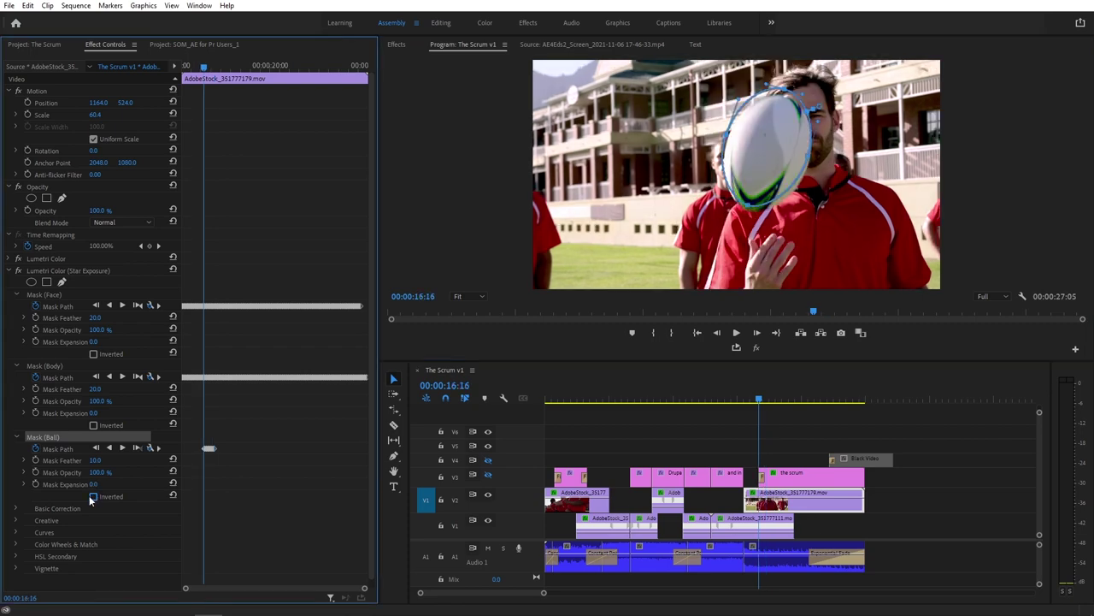
{"action": "left_click", "coordinate": [93, 496]}
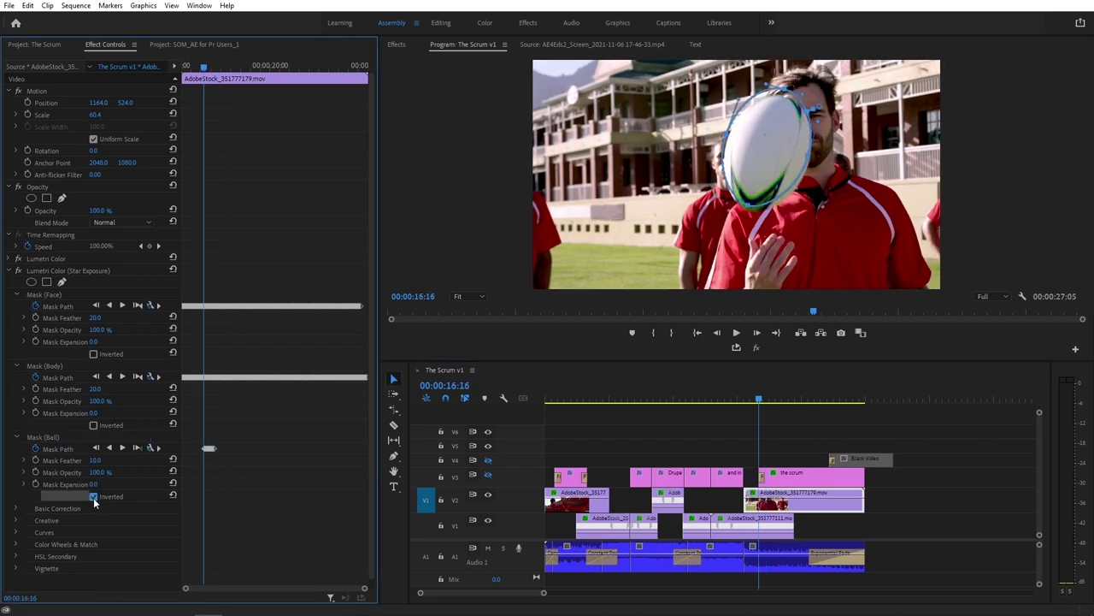
{"action": "left_click", "coordinate": [94, 500]}
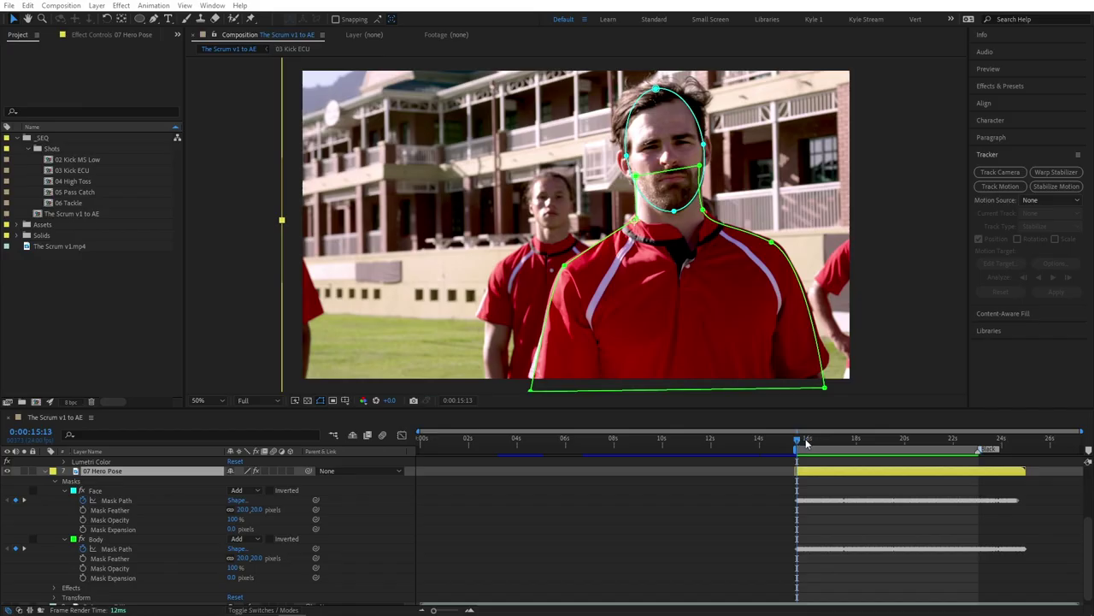
- Pre-compose the 07 Hero Pose layer into 07 Hero Pose Comp 1 from its first frame
{"action": "mouse_move", "coordinate": [797, 442]}
{"action": "left_mouse_down"}
{"action": "mouse_move", "coordinate": [954, 447]}
{"action": "mouse_move", "coordinate": [809, 447]}
{"action": "left_mouse_up"}
{"action": "key", "text": "i"}
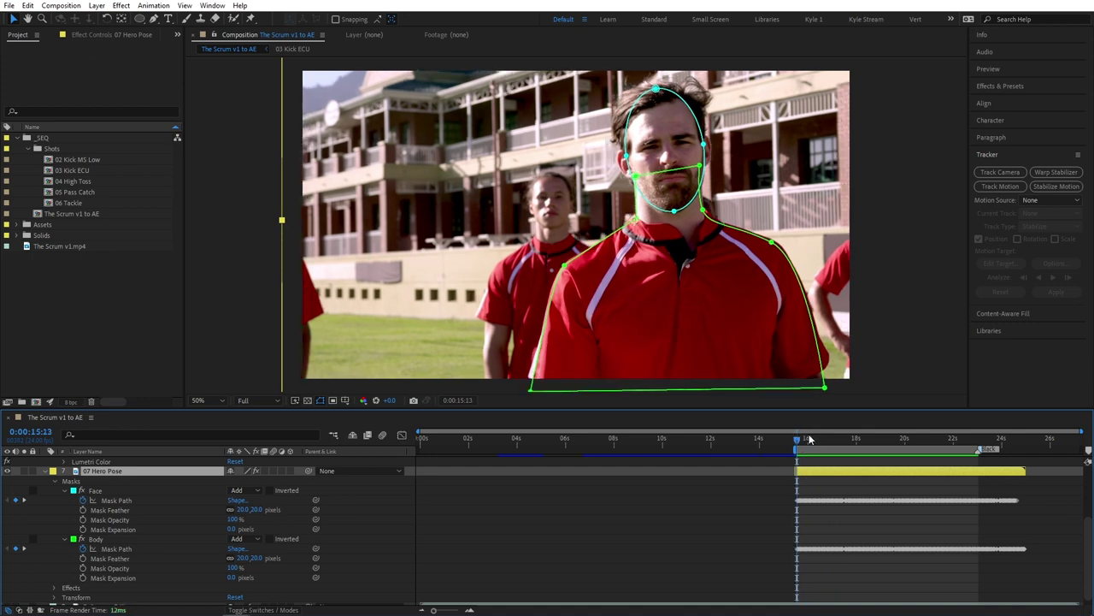
{"action": "key", "text": "ctrl+shift+c"}
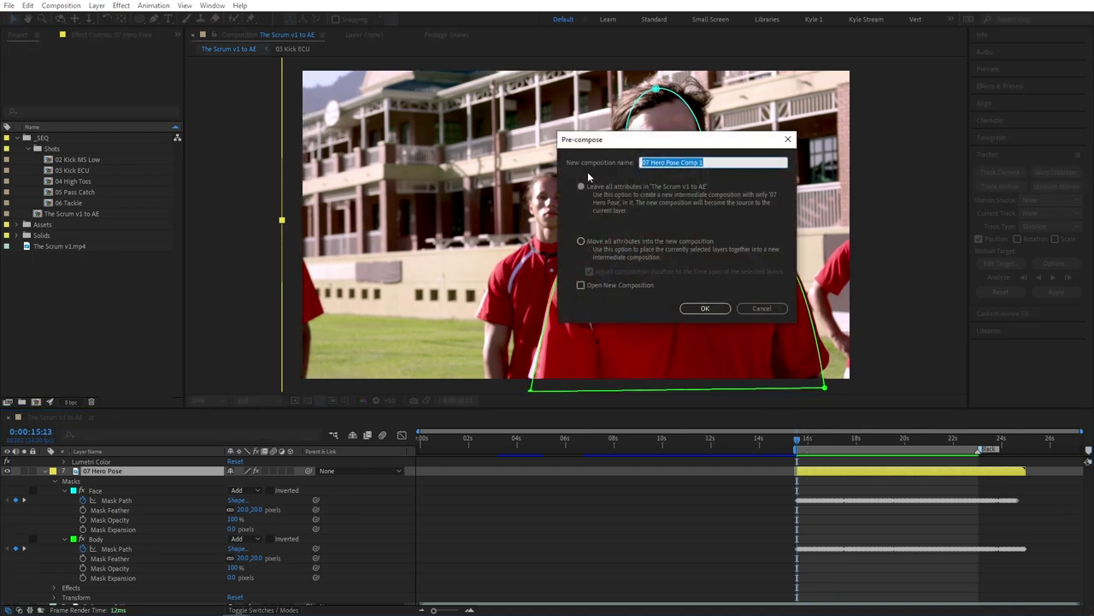
{"action": "left_click", "coordinate": [701, 307]}
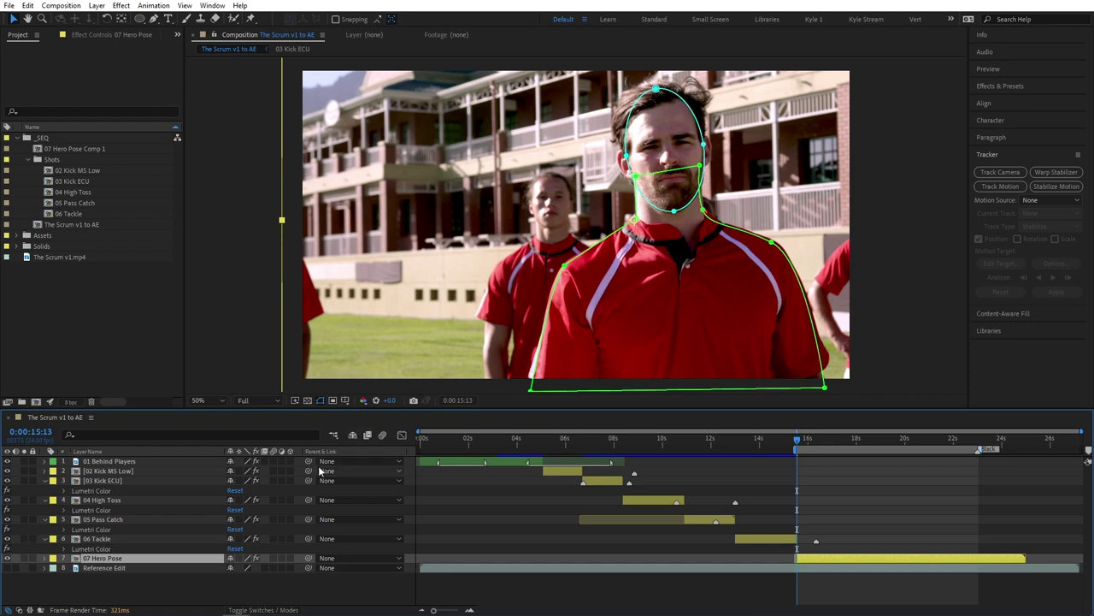
- Paste the Face and Body masks onto the footage layer inside the new comp, then reopen the 07 Hero Pose precomp
{"action": "key", "text": "m"}
{"action": "scroll", "coordinate": [154, 540], "scroll_direction": "down", "scroll_amount": 1}
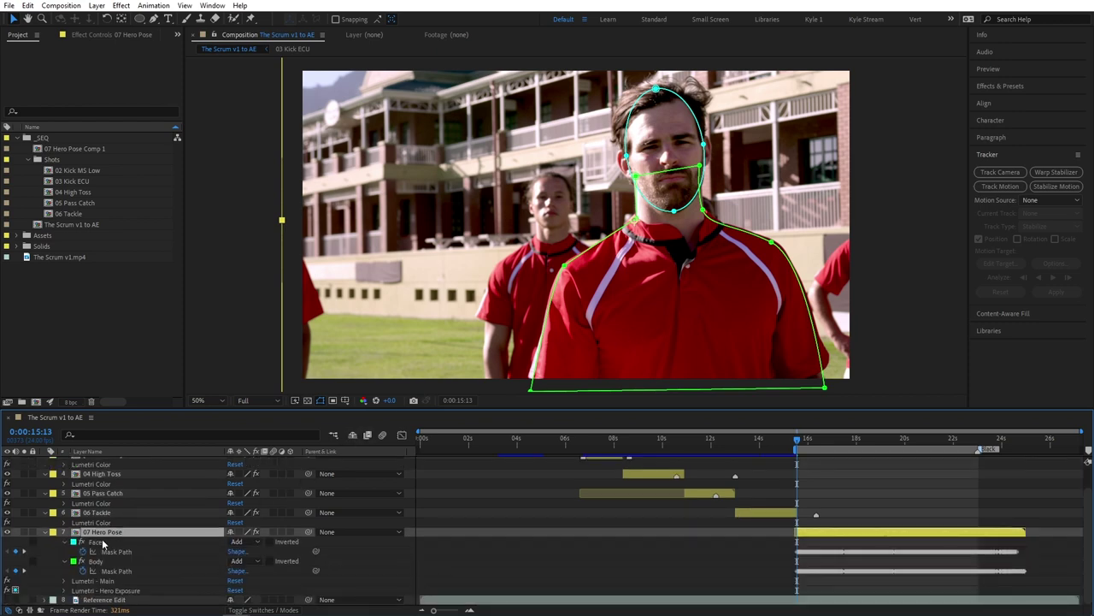
{"action": "left_click", "coordinate": [101, 544]}
{"action": "left_click", "coordinate": [101, 561], "text": "shift"}
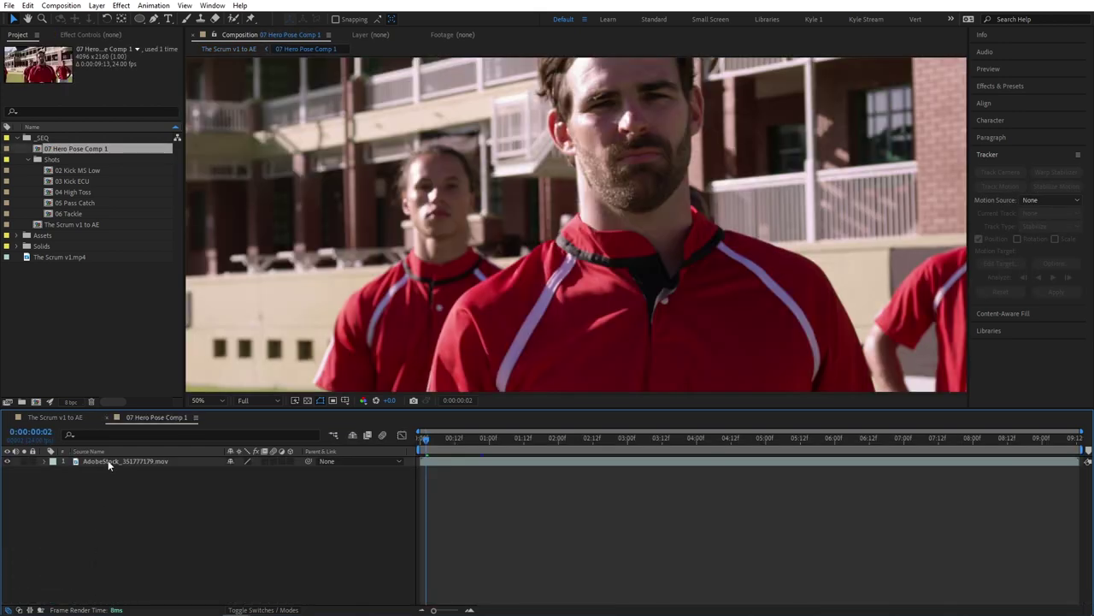
{"action": "left_click", "coordinate": [108, 460]}
{"action": "key", "text": "ctrl+v"}
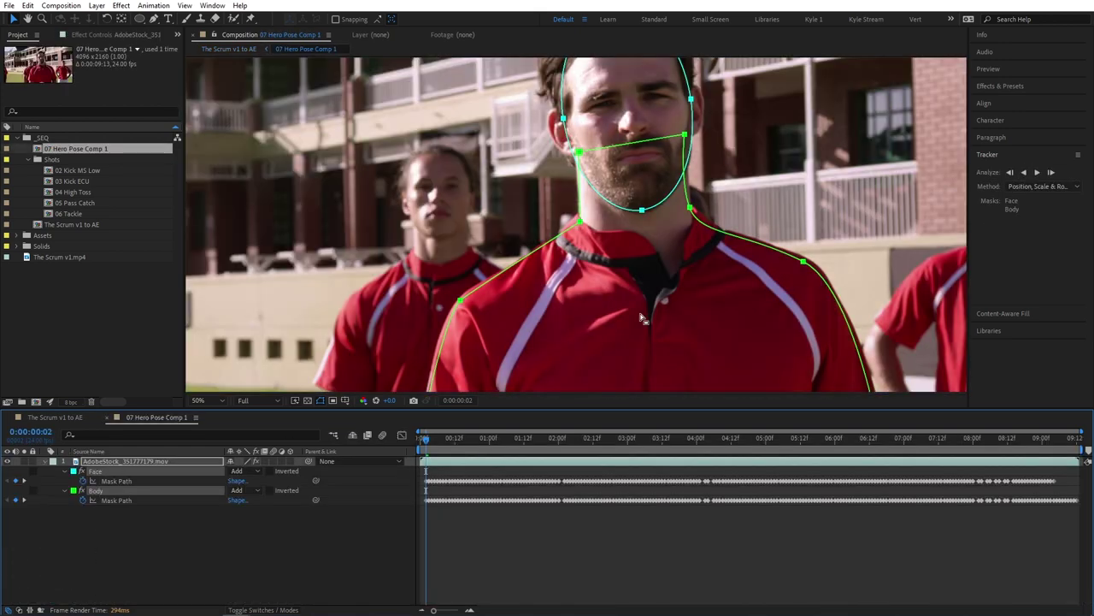
{"action": "key", "text": "comma"}
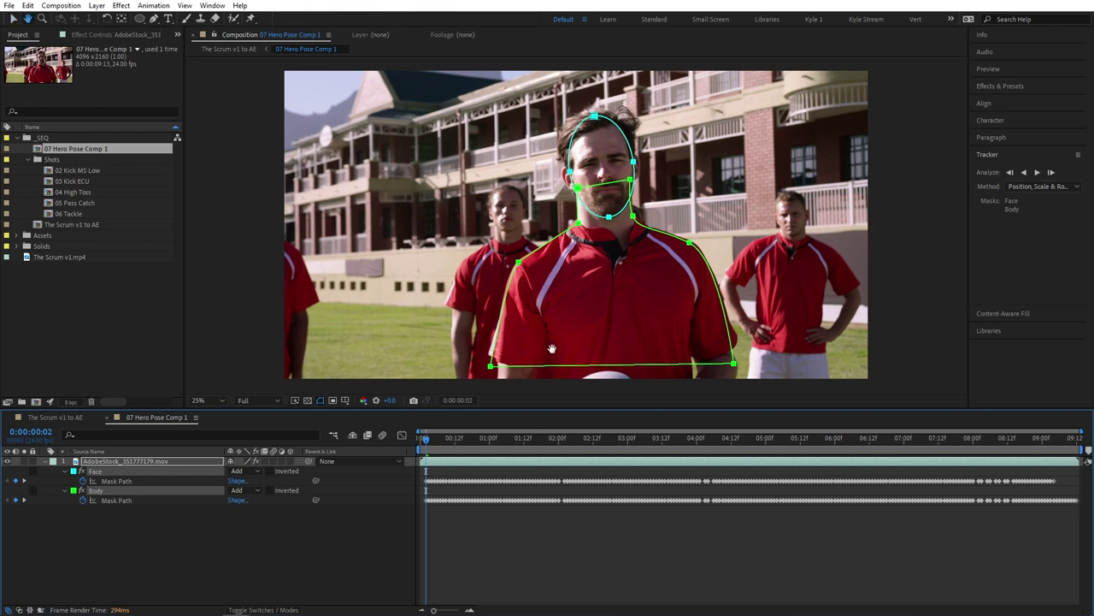
{"action": "left_click_drag", "start_coordinate": [551, 345], "coordinate": [571, 289]}
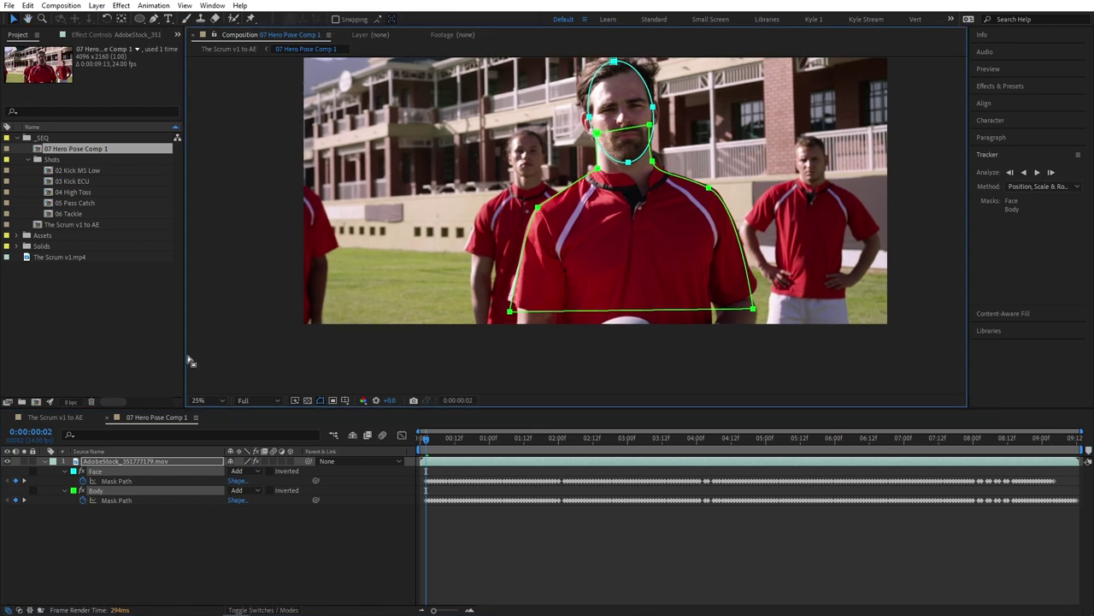
{"action": "left_click", "coordinate": [71, 418]}
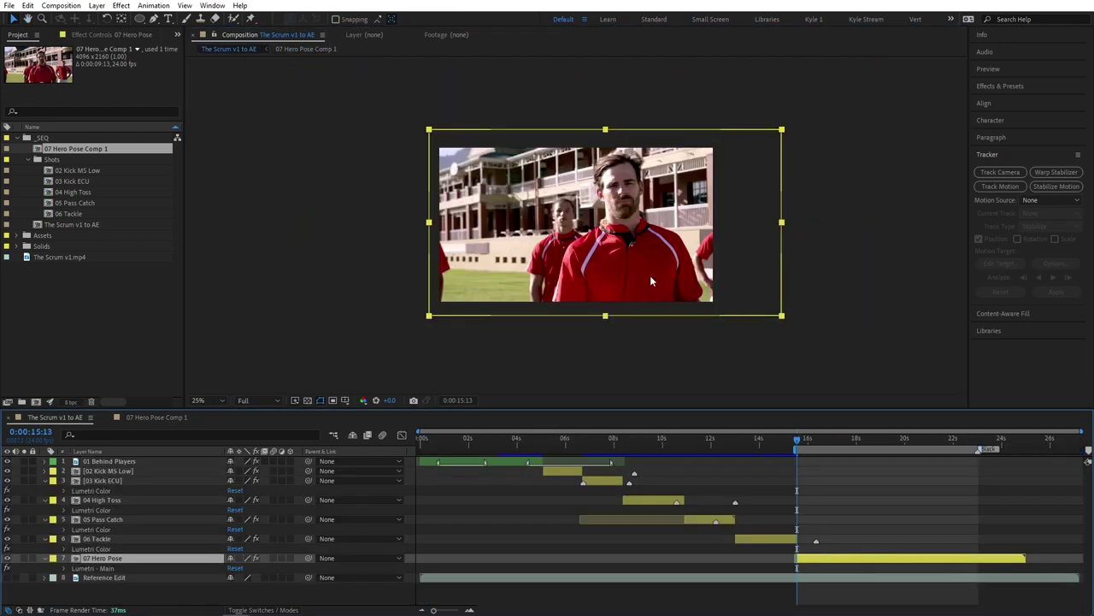
{"action": "double_click", "coordinate": [604, 311]}
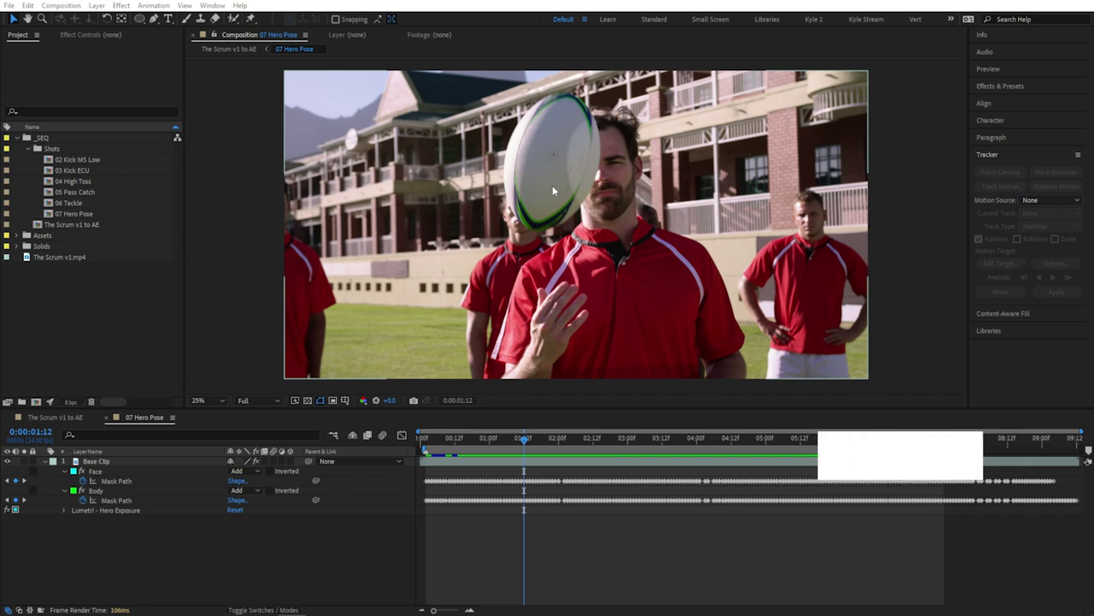
- Duplicate Base Clip and strip the copy's Face and Body masks and Lumetri - Hero Exposure effect
{"action": "left_click", "coordinate": [140, 462]}
{"action": "key", "text": "ctrl+d"}
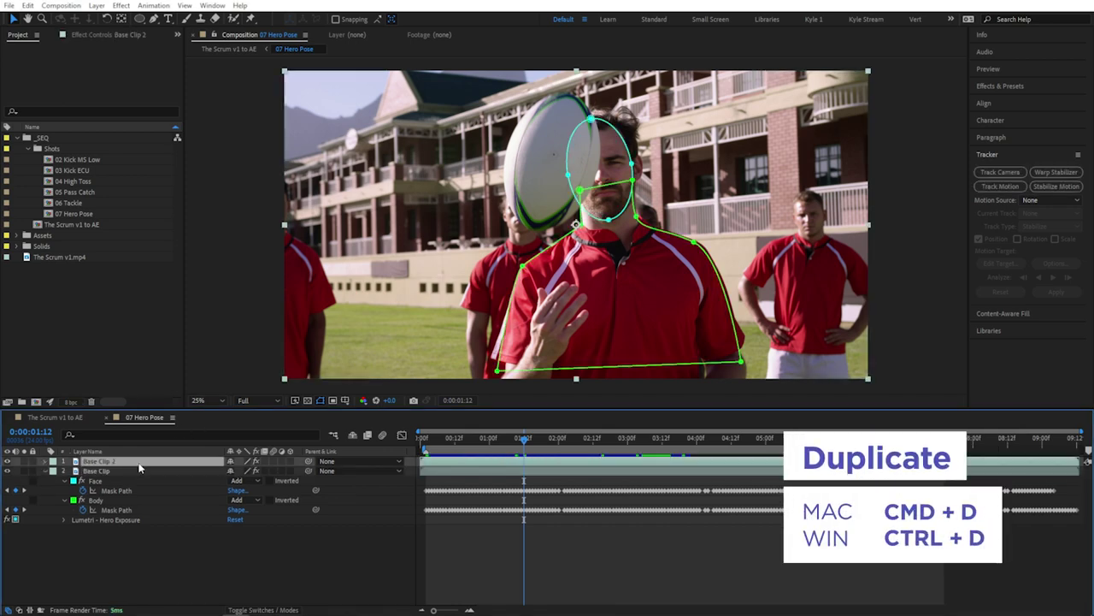
{"action": "key", "text": "u"}
{"action": "key", "text": "u"}
{"action": "left_click", "coordinate": [115, 480]}
{"action": "left_click", "coordinate": [108, 510], "text": "shift"}
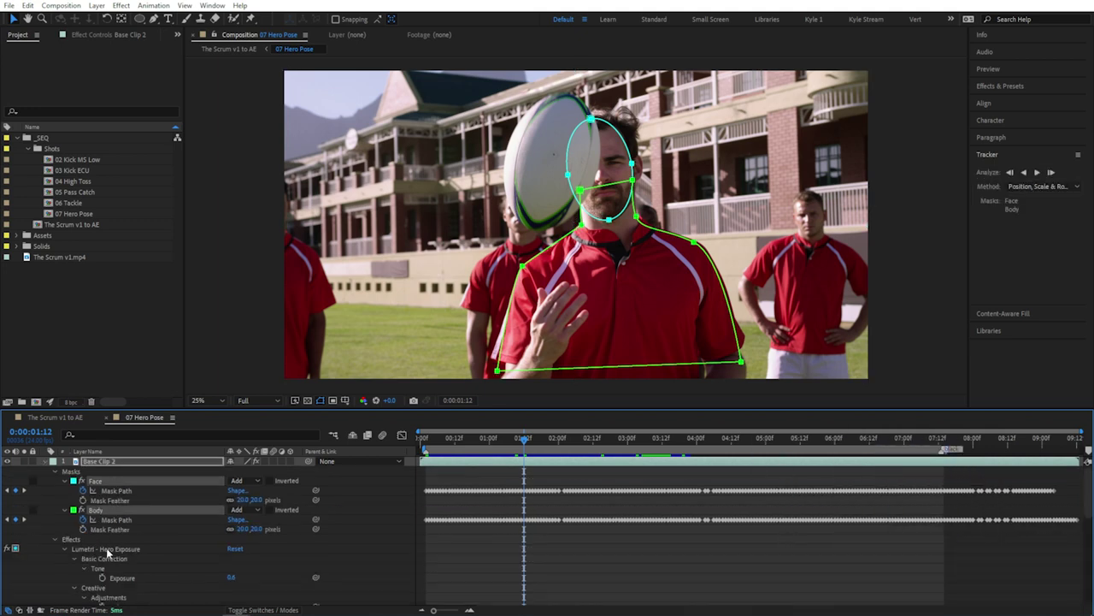
{"action": "left_click", "coordinate": [108, 548], "text": "shift"}
{"action": "key", "text": "Delete"}
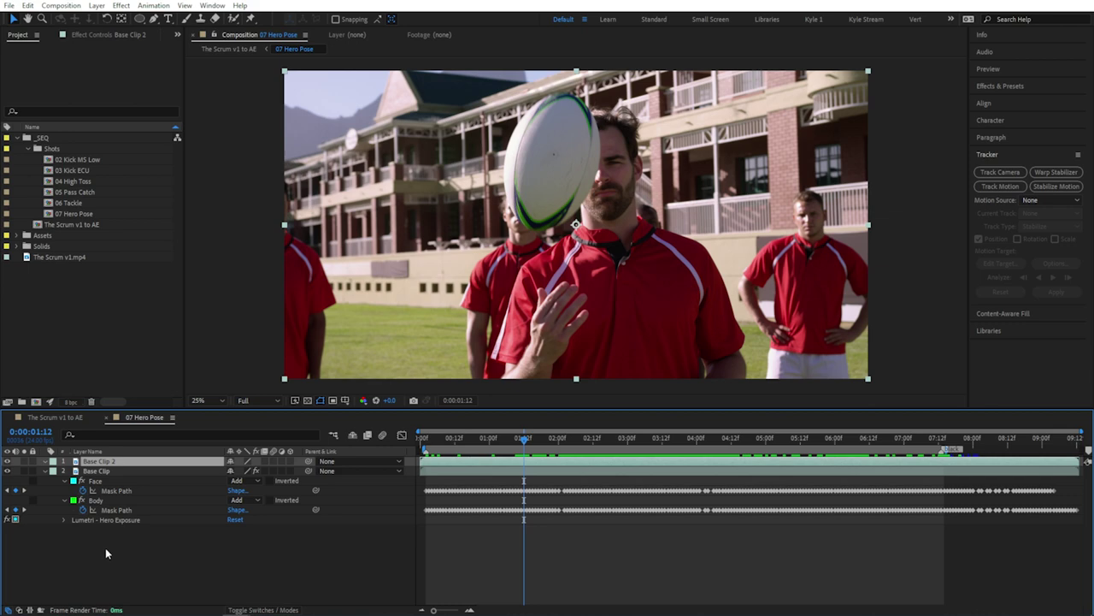
- Split the duplicate at 0:00:04:13 and trim the upper piece to start at 0:00:05:23
{"action": "left_click_drag", "start_coordinate": [557, 438], "coordinate": [734, 438]}
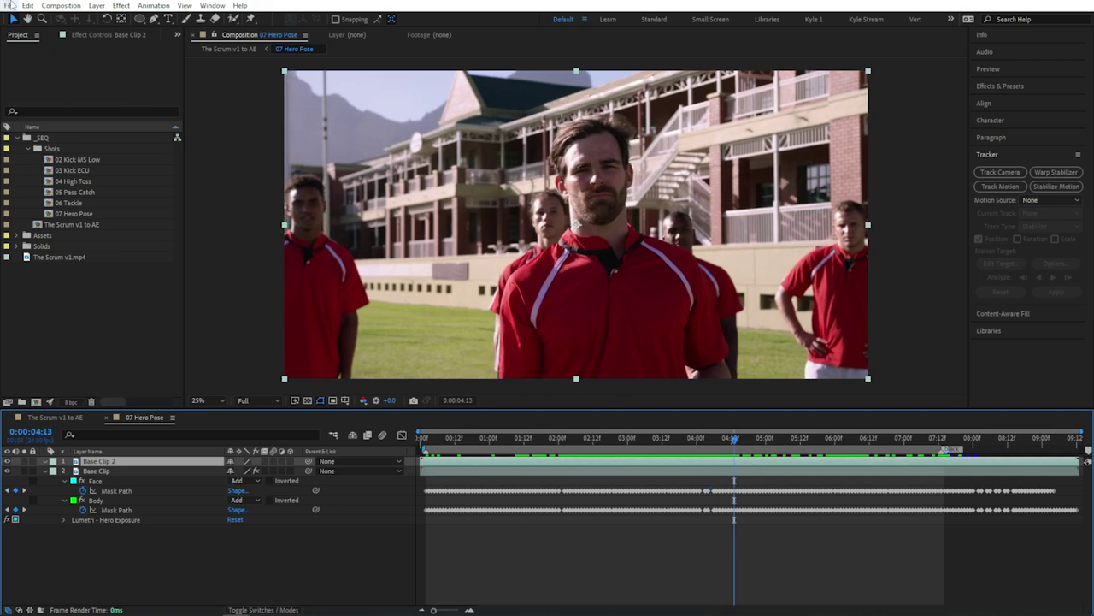
{"action": "left_click", "coordinate": [27, 5]}
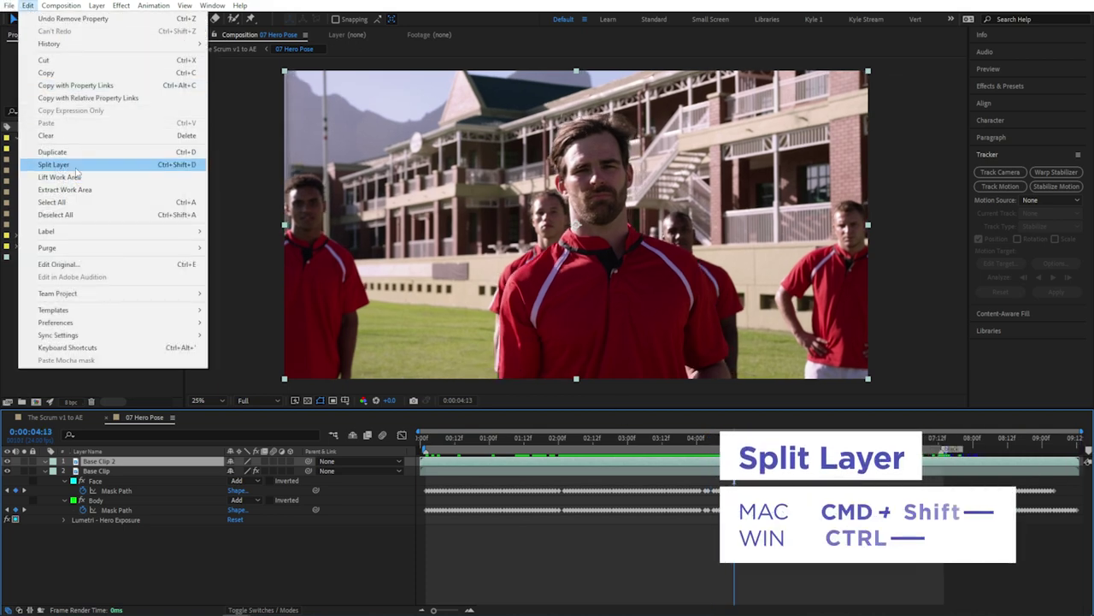
{"action": "left_click", "coordinate": [76, 171]}
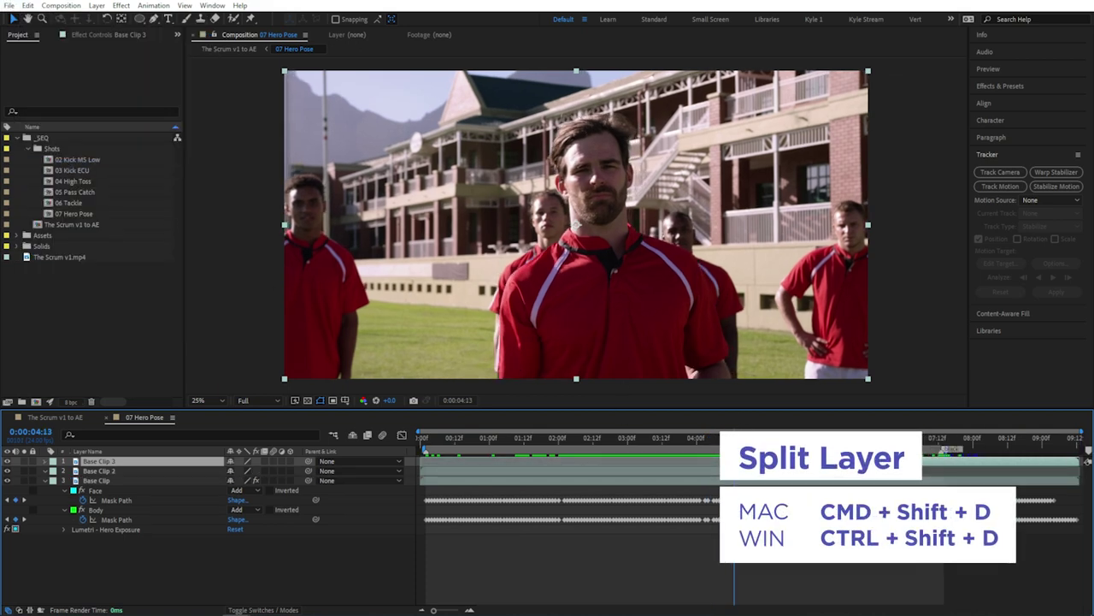
{"action": "left_click_drag", "start_coordinate": [734, 438], "coordinate": [831, 442]}
{"action": "key", "text": "alt+bracketleft"}
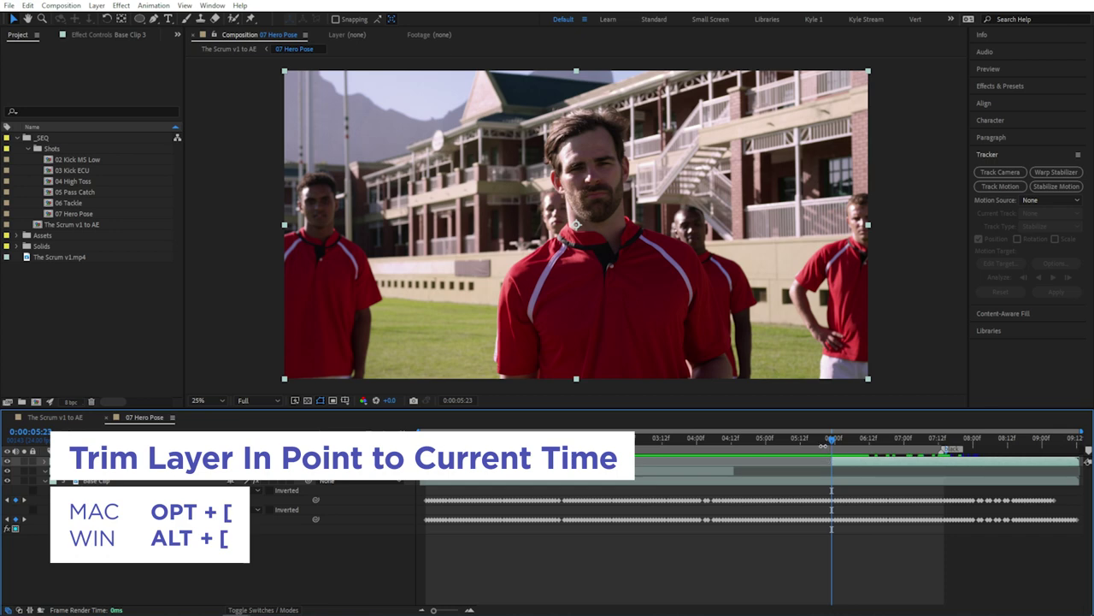
- Name the copies Ball Cover 1 and Ball Cover 2 and label both yellow
{"action": "key", "text": "ctrl+Up"}
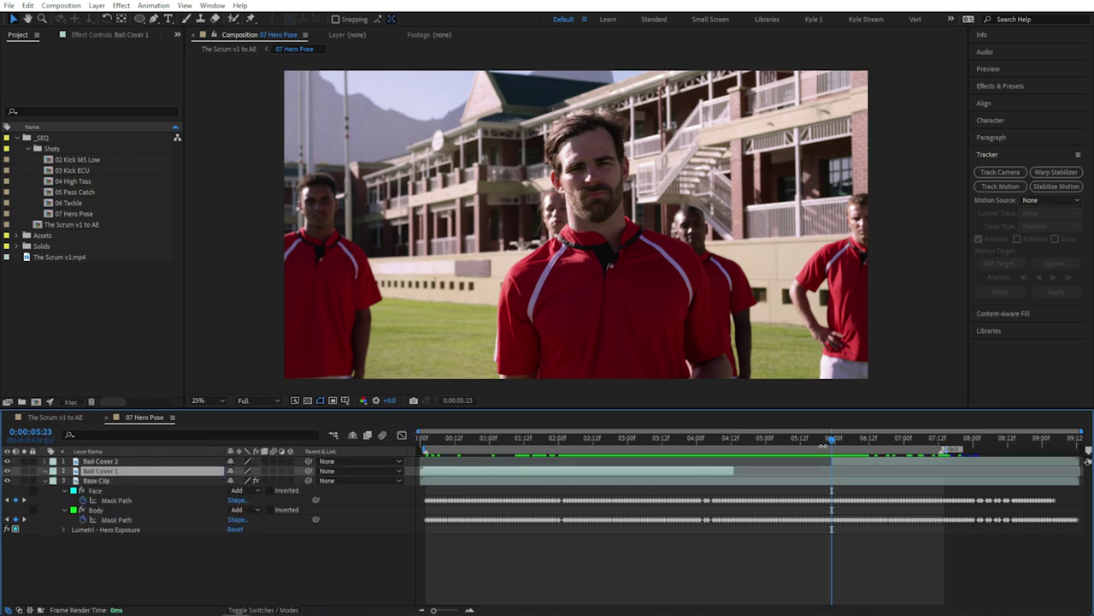
{"action": "left_click", "coordinate": [100, 461], "text": "shift"}
{"action": "left_click", "coordinate": [53, 466]}
{"action": "left_click", "coordinate": [102, 285]}
{"action": "left_click", "coordinate": [522, 438]}
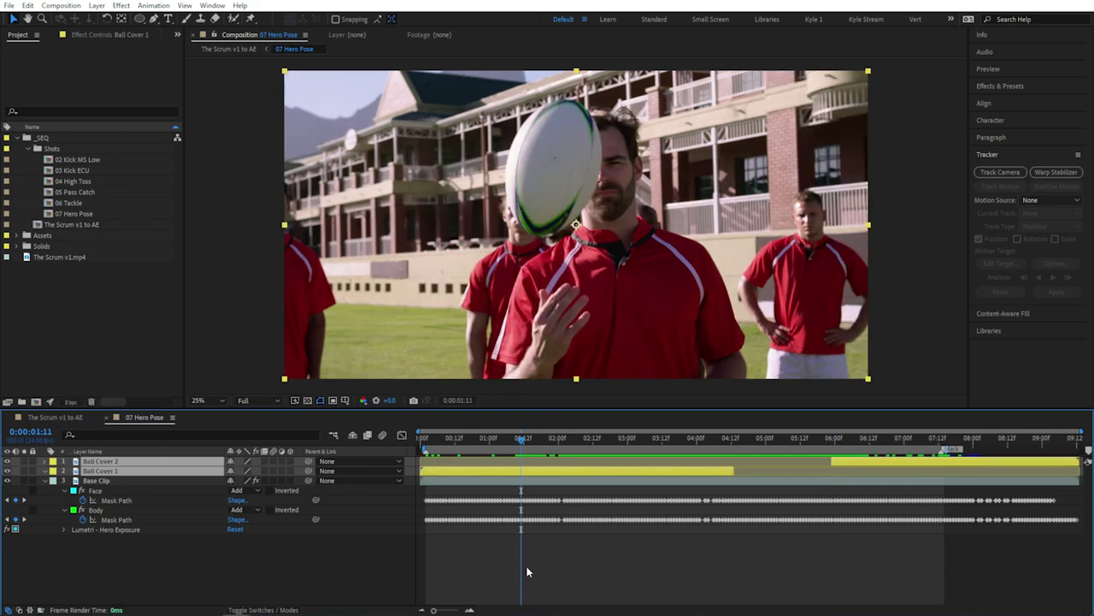
- Paint a Roto Brush selection around the rugby ball in Ball Cover 1, refining it frame by frame
{"action": "double_click", "coordinate": [524, 471]}
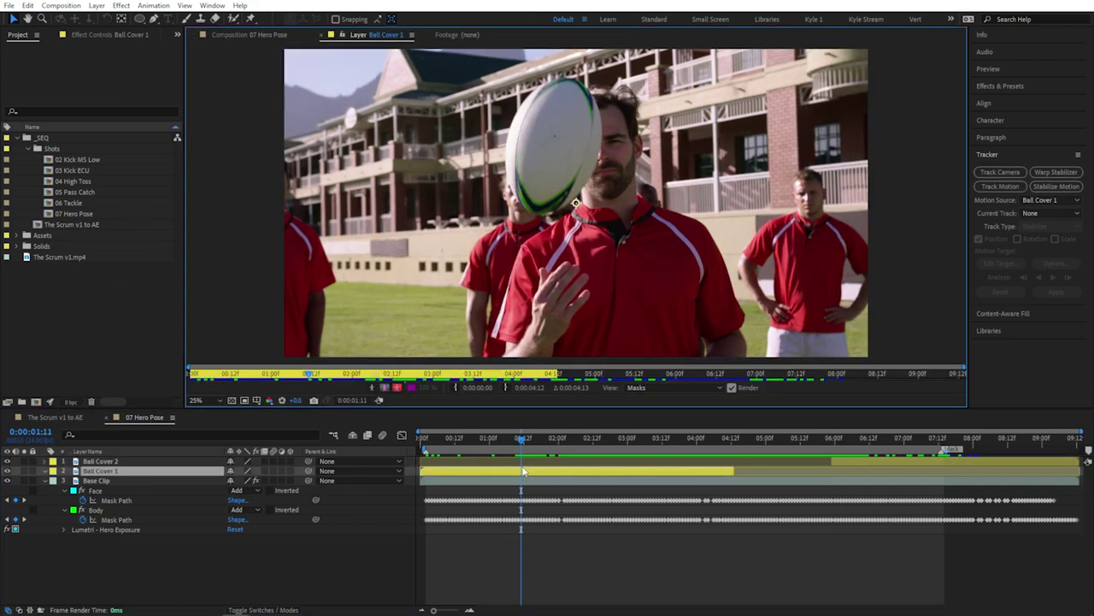
{"action": "left_click", "coordinate": [234, 19]}
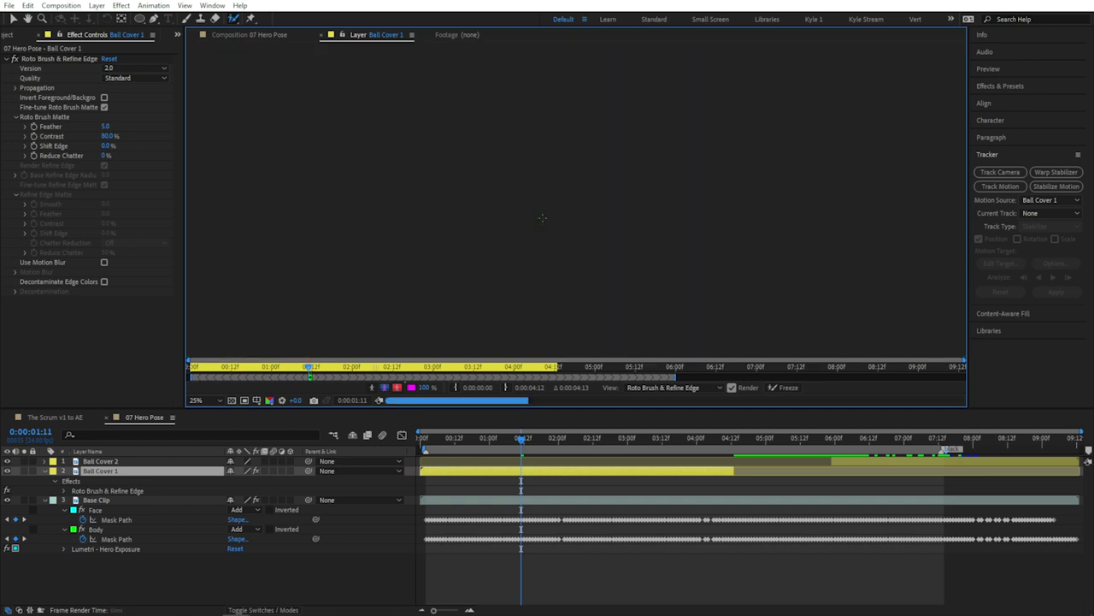
{"action": "scroll", "coordinate": [569, 171], "scroll_direction": "up", "scroll_amount": 2}
{"action": "key", "text": "Page_Down"}
{"action": "key", "text": "Page_Down"}
{"action": "key", "text": "Page_Down"}
{"action": "key", "text": "Page_Down"}
{"action": "key", "text": "alt+w"}
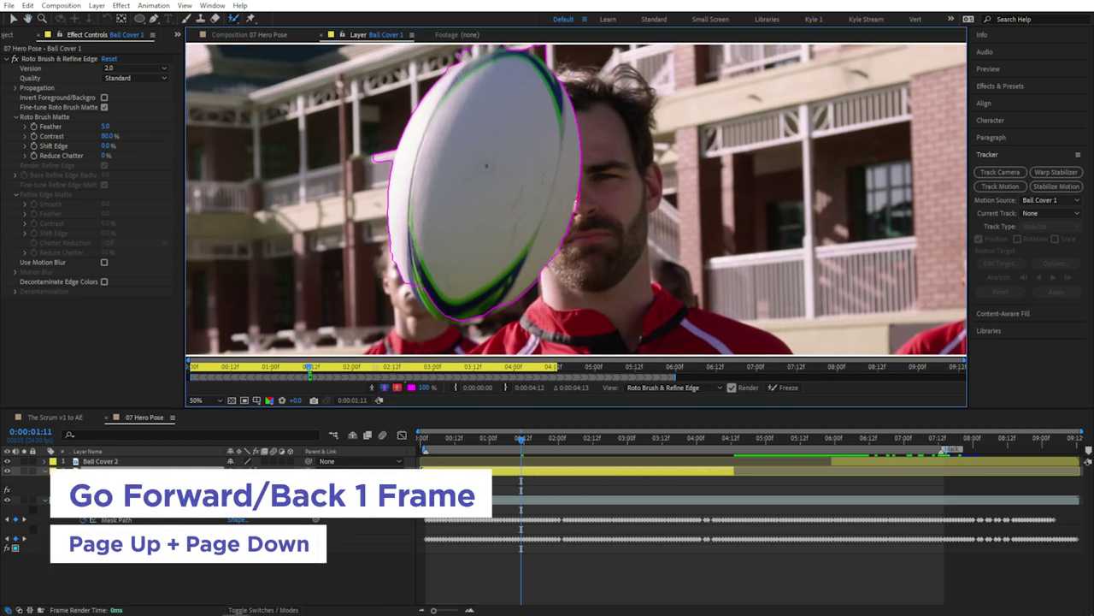
{"action": "key", "text": "Page_Down"}
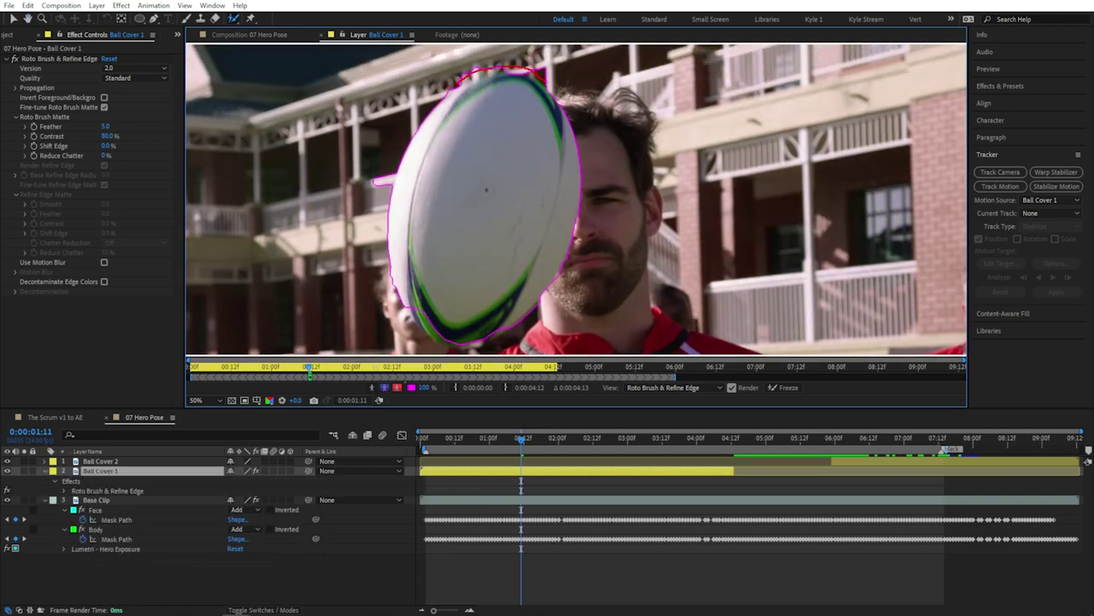
{"action": "key", "text": "Page_Down"}
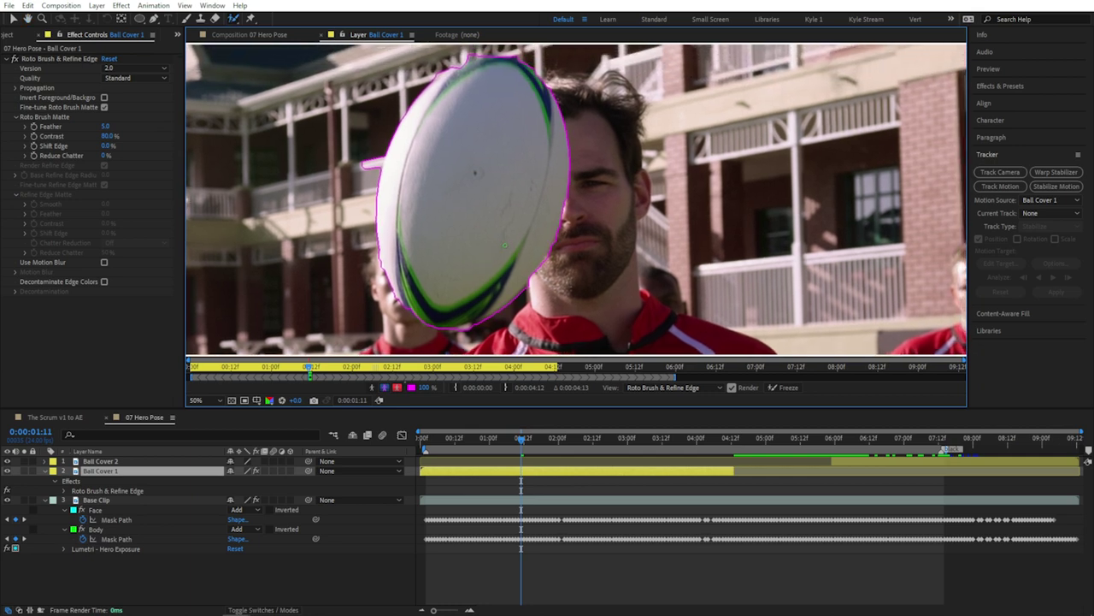
{"action": "key", "text": "Page_Up"}
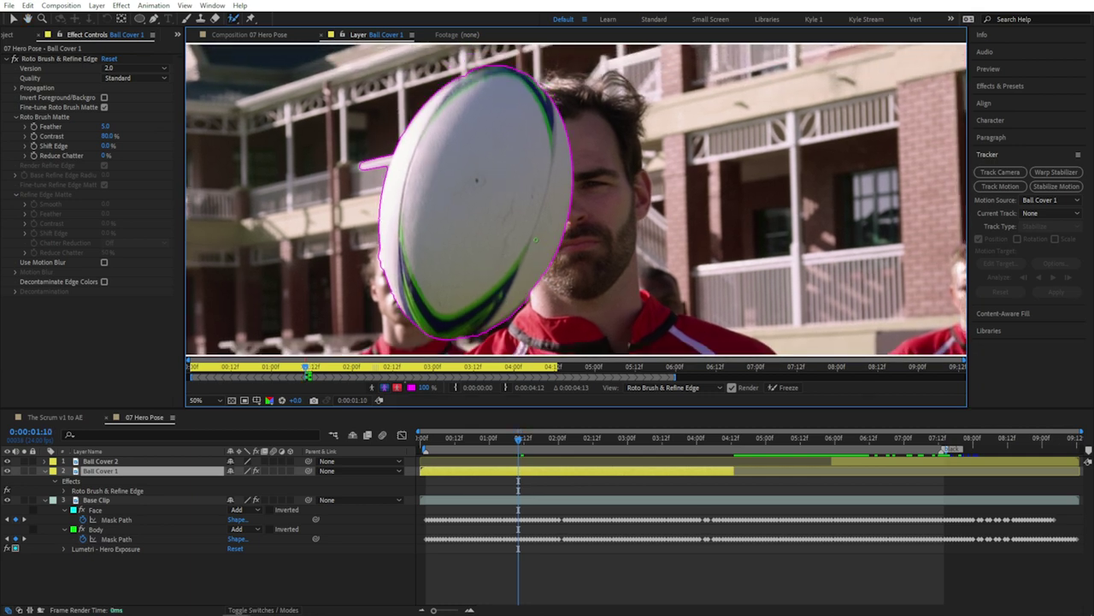
- Freeze the ball's Roto Brush propagation and go back to the 07 Hero Pose composition
{"action": "key", "text": "grave"}
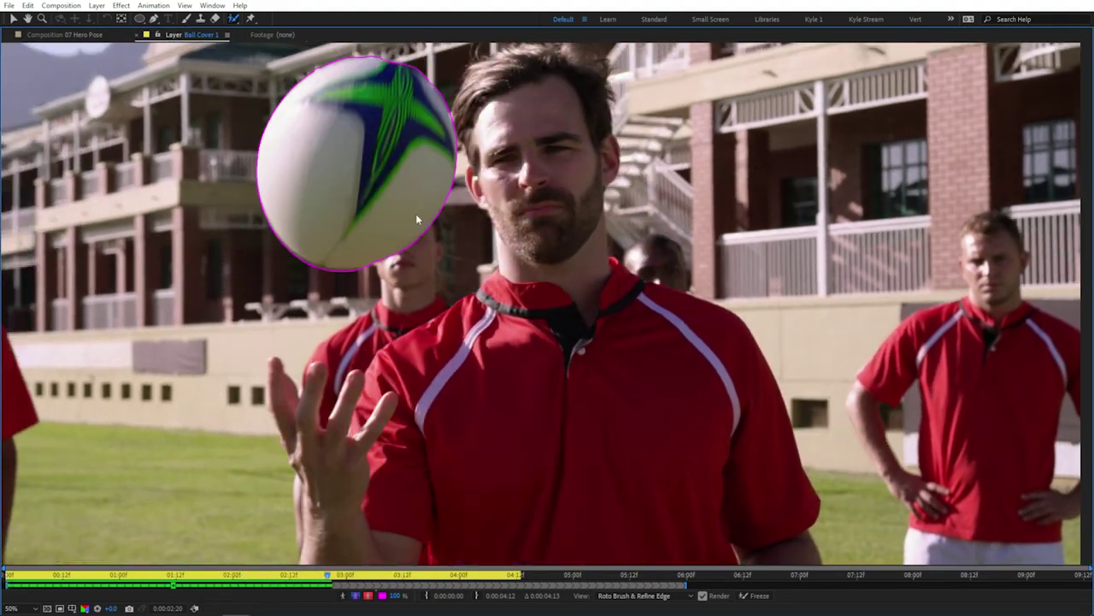
{"action": "key", "text": "grave"}
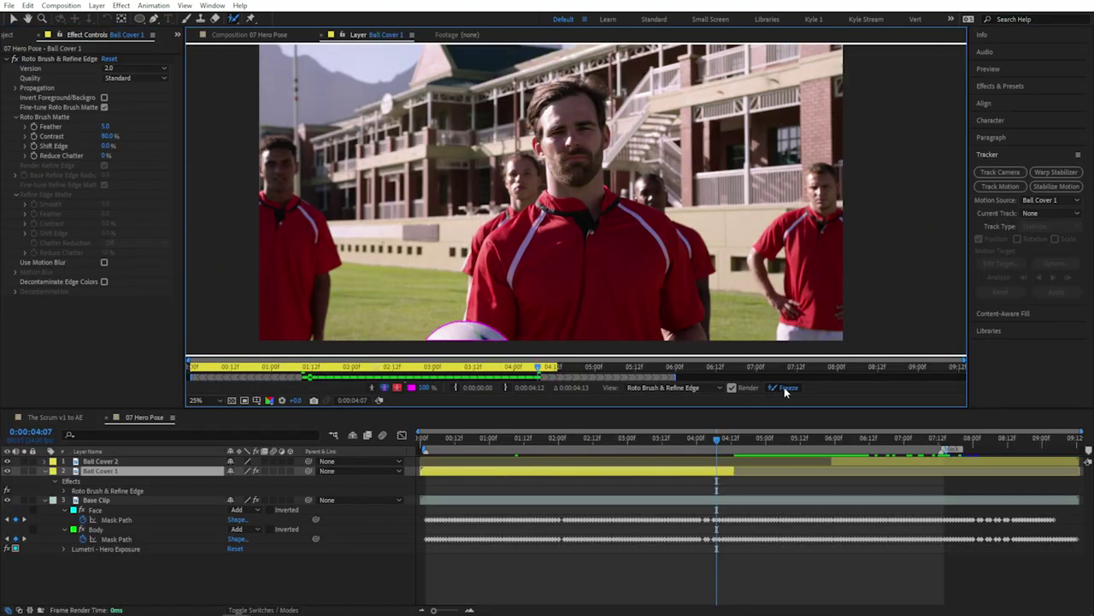
{"action": "left_click", "coordinate": [784, 390]}
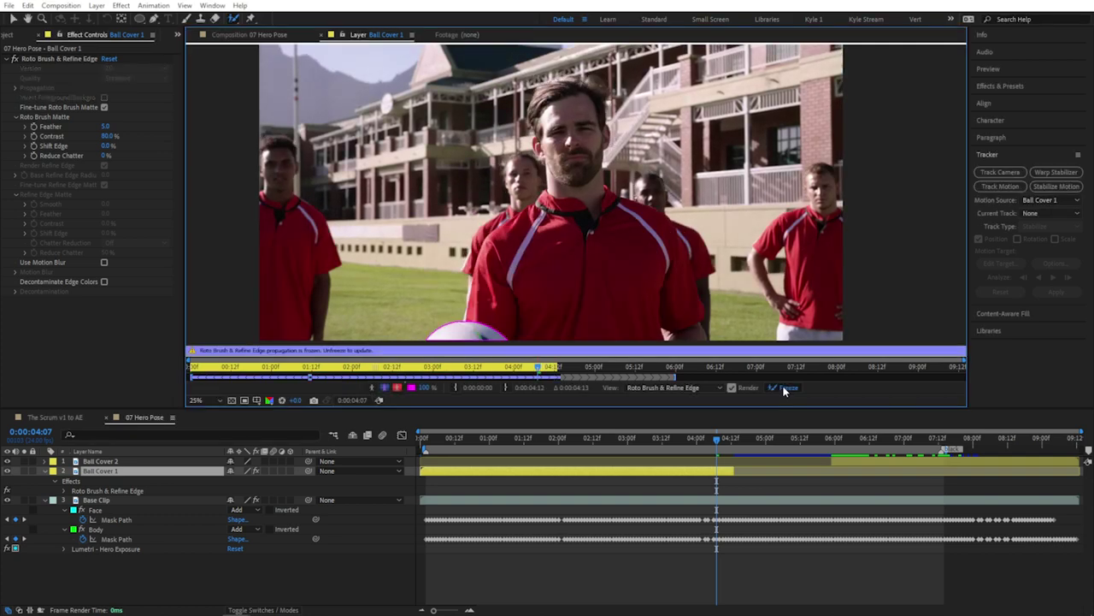
{"action": "left_click", "coordinate": [257, 35]}
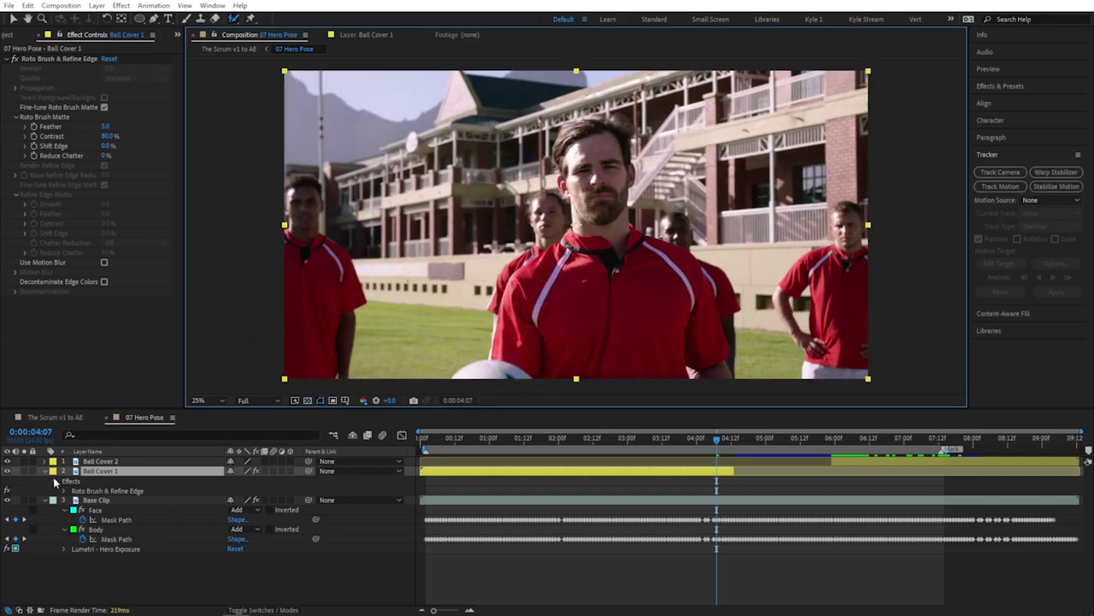
- Solo Ball Cover 1 to check the isolated ball and freeze the roto on Ball Cover 2
{"action": "left_click", "coordinate": [25, 471]}
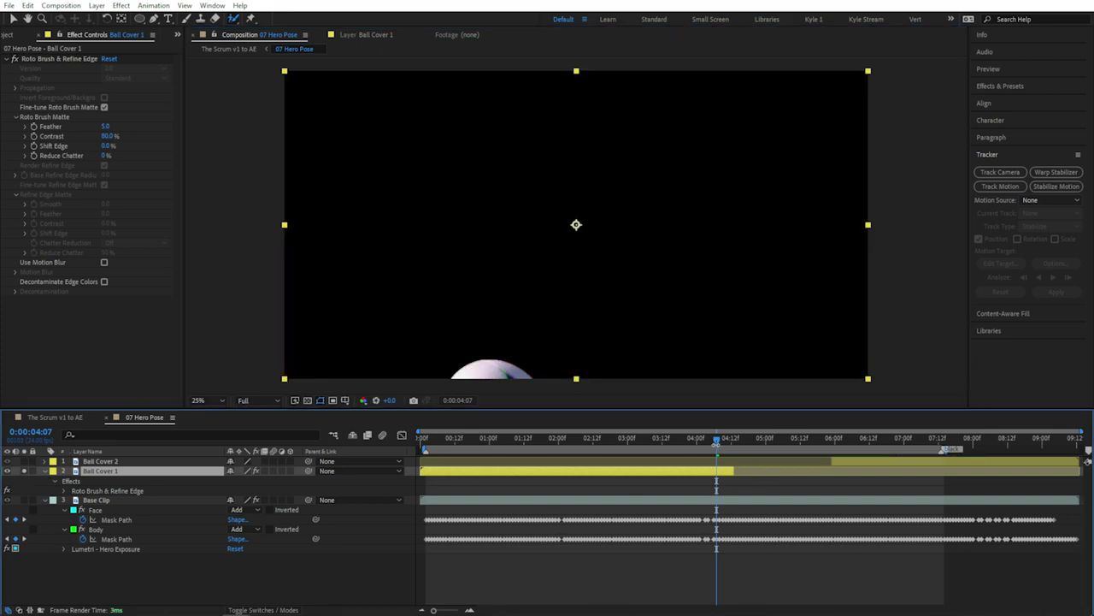
{"action": "mouse_move", "coordinate": [716, 439]}
{"action": "left_mouse_down"}
{"action": "mouse_move", "coordinate": [495, 436]}
{"action": "mouse_move", "coordinate": [699, 445]}
{"action": "left_mouse_up"}
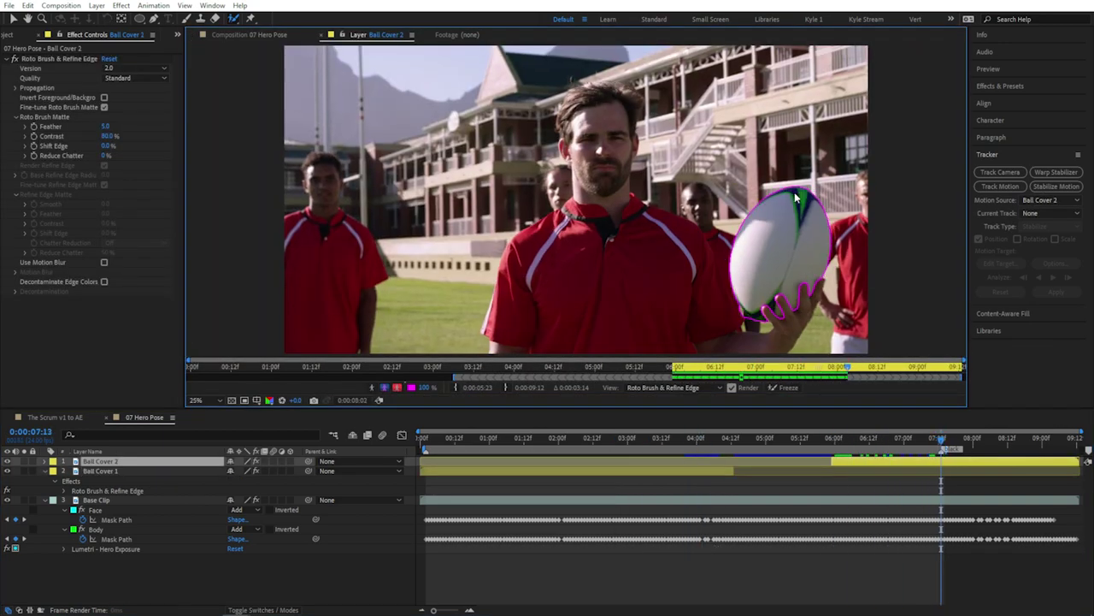
{"action": "left_click", "coordinate": [795, 389]}
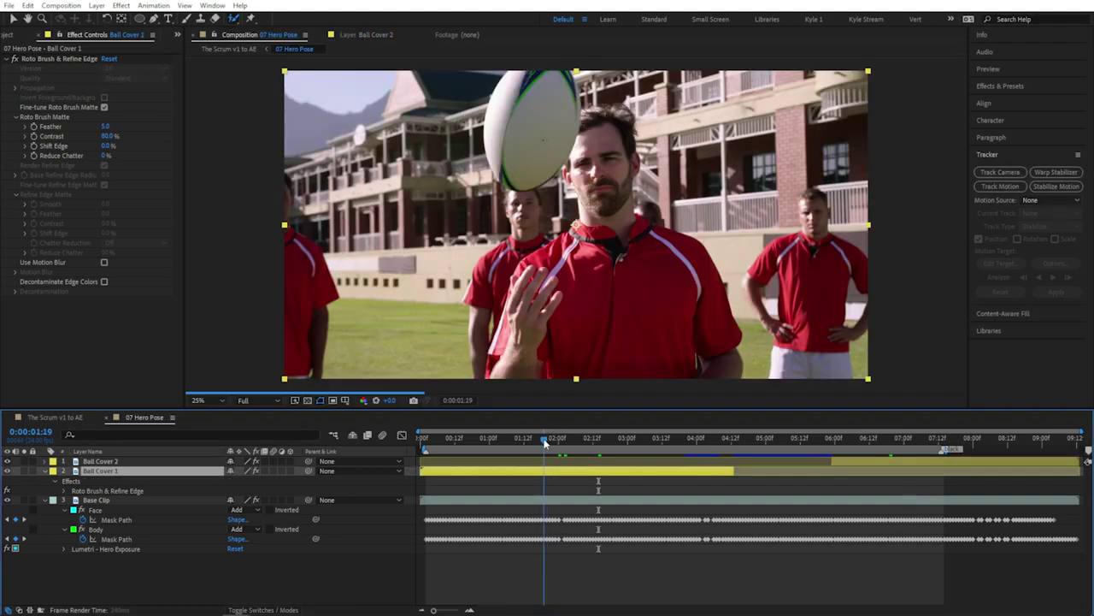
{"action": "key", "text": "Page_Up"}
{"action": "key", "text": "Page_Up"}
{"action": "key", "text": "Page_Up"}
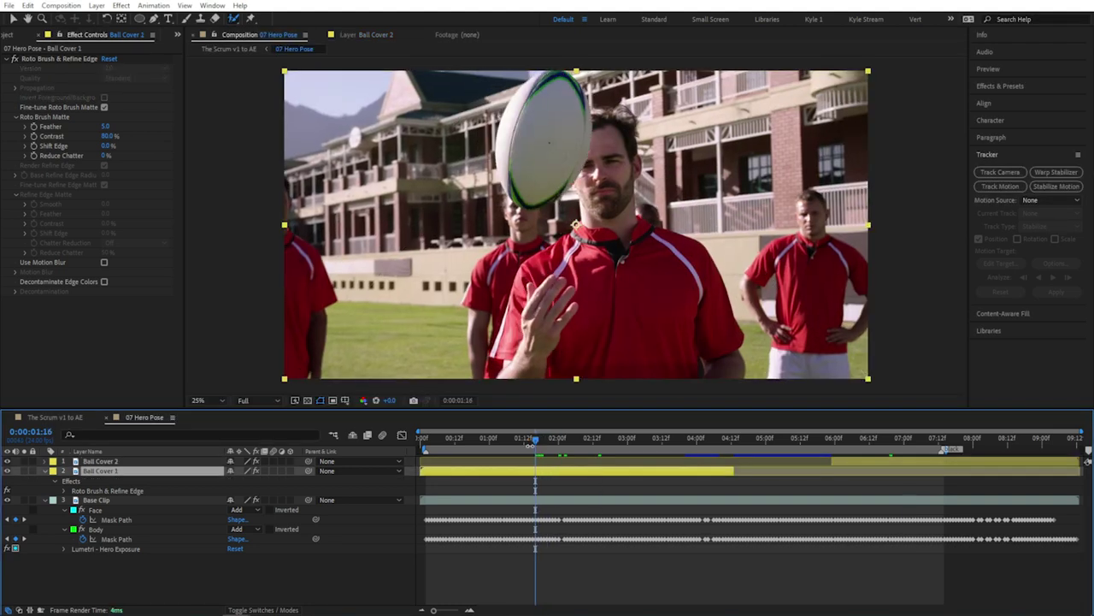
- Set the Roto Brush matte feather to 30, preview it, and return to 0:00:00:03
{"action": "left_click", "coordinate": [107, 127]}
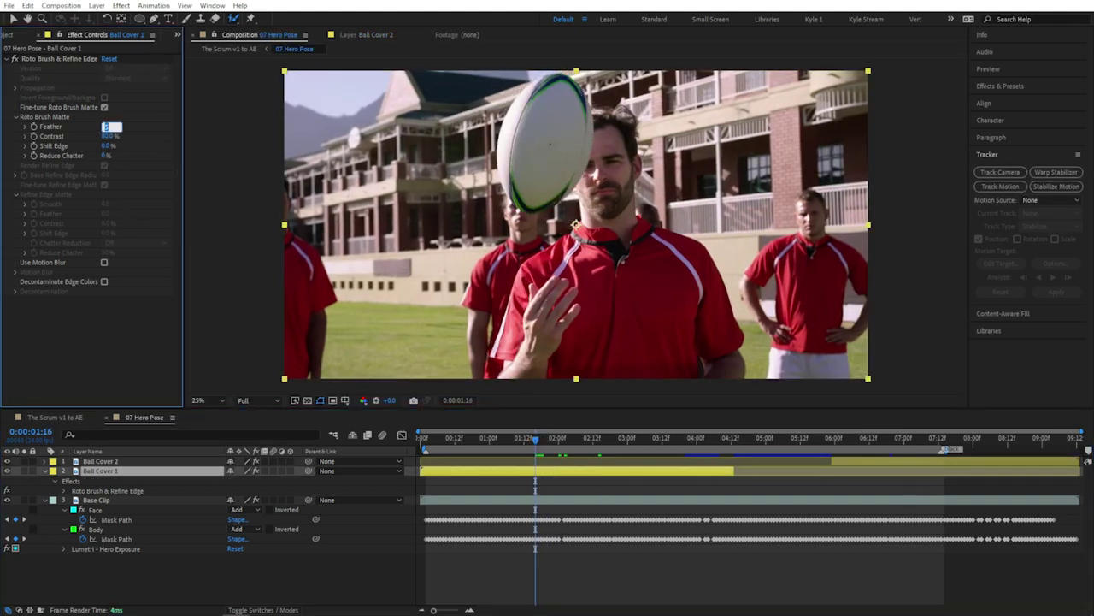
{"action": "type", "text": "30"}
{"action": "key", "text": "Return"}
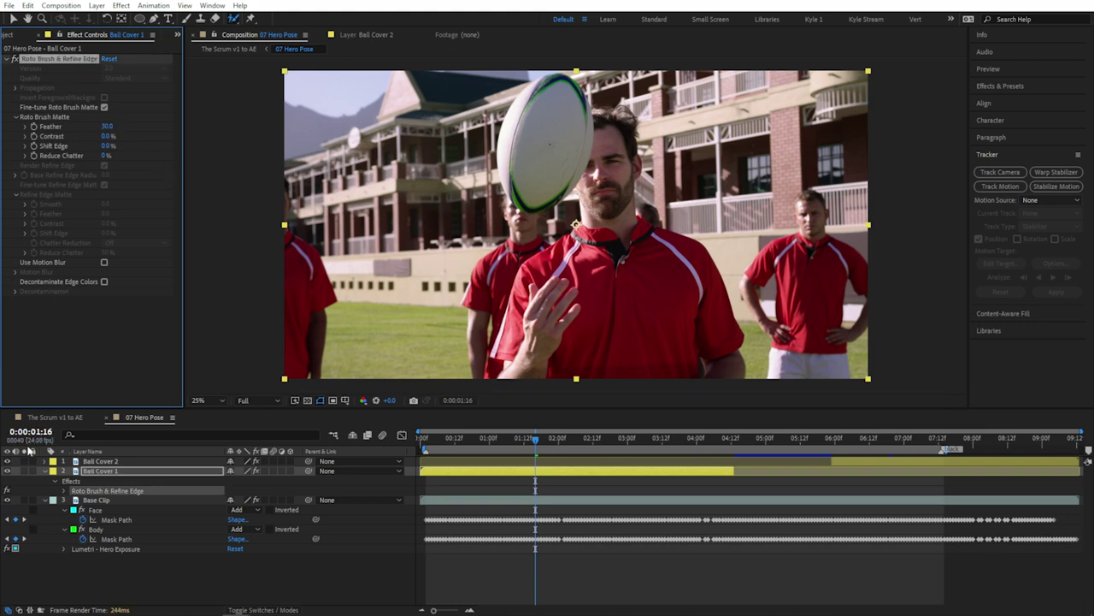
{"action": "key", "text": "space"}
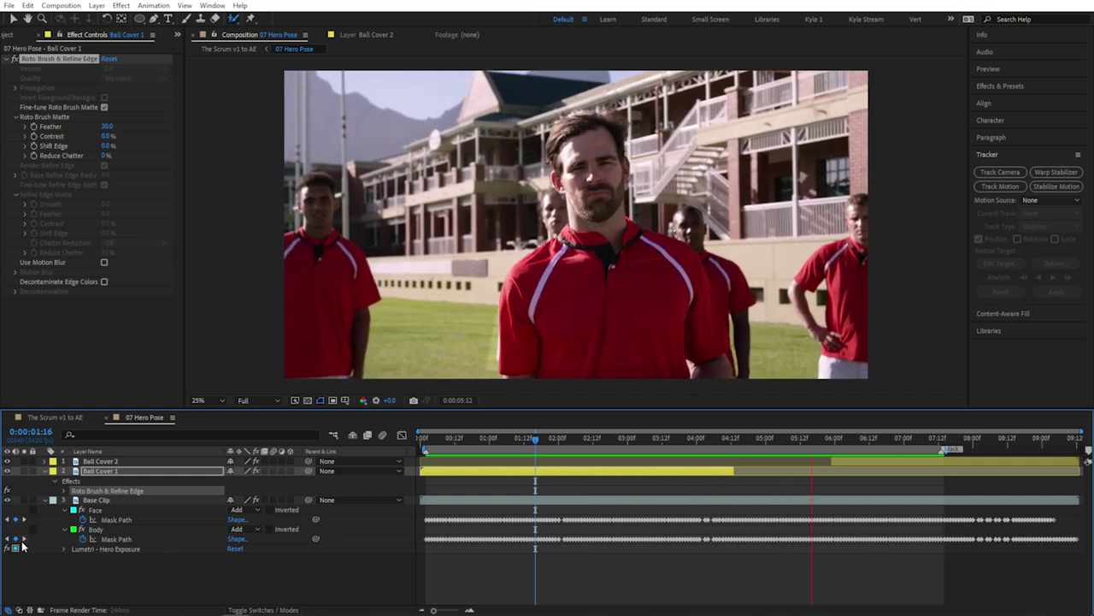
{"action": "key", "text": "space"}
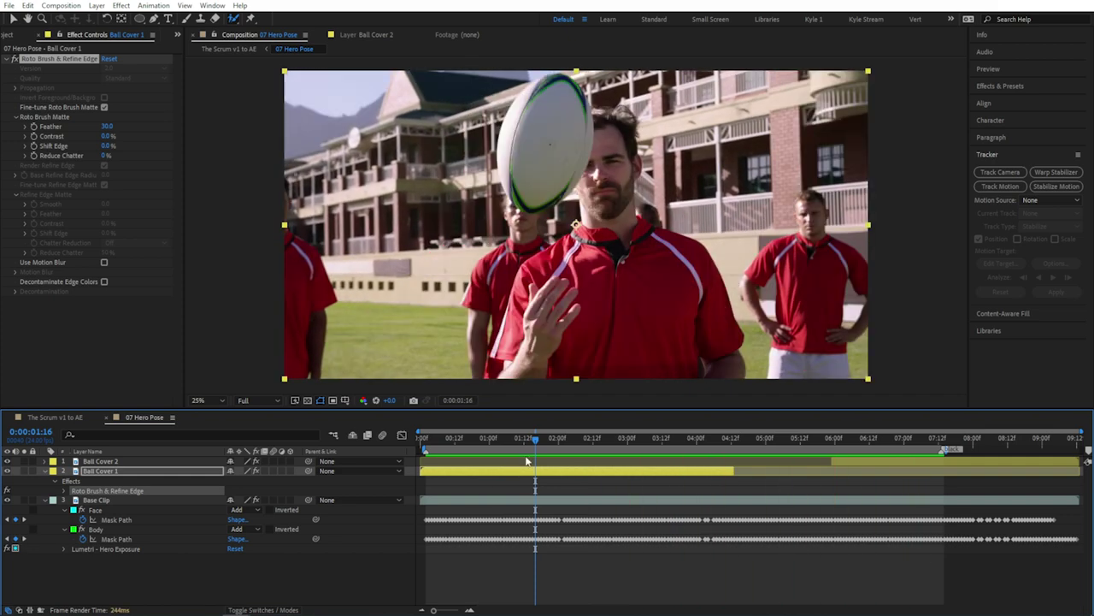
{"action": "left_click_drag", "start_coordinate": [541, 437], "coordinate": [472, 437]}
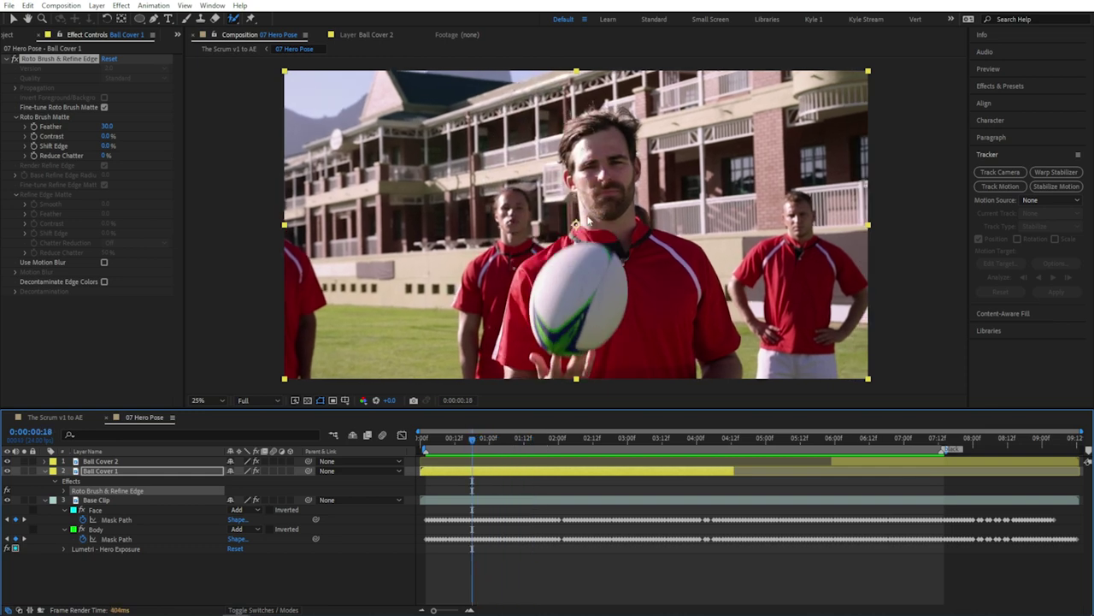
{"action": "left_click_drag", "start_coordinate": [468, 441], "coordinate": [428, 441]}
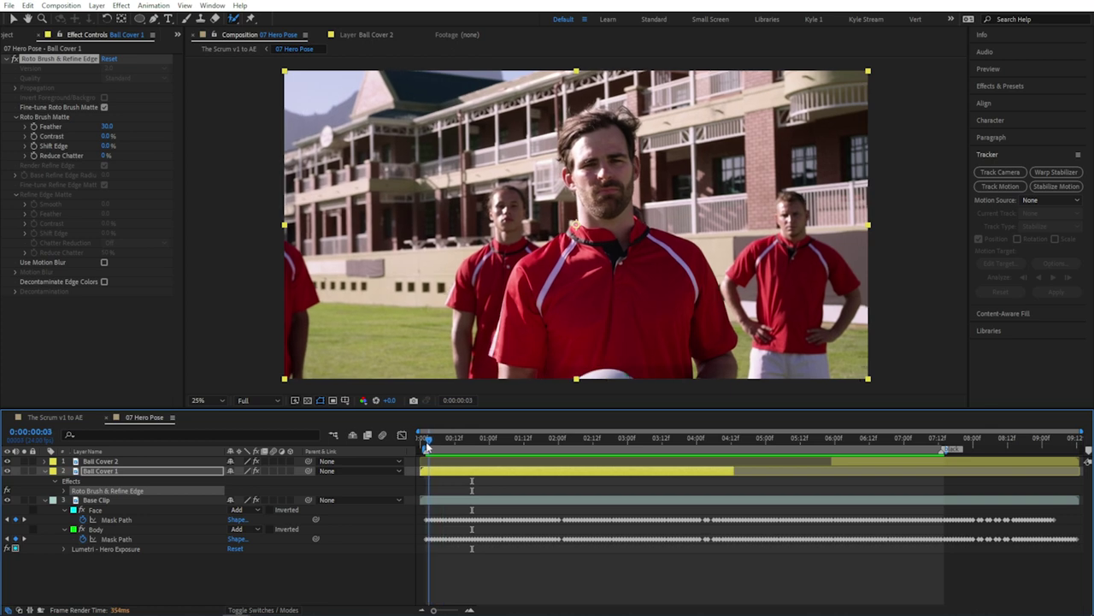
- Draw a rounded Pen-tool Mask 1 on Base Clip around the left-hand player, with mode None
{"action": "left_click", "coordinate": [154, 18]}
{"action": "left_click", "coordinate": [114, 500]}
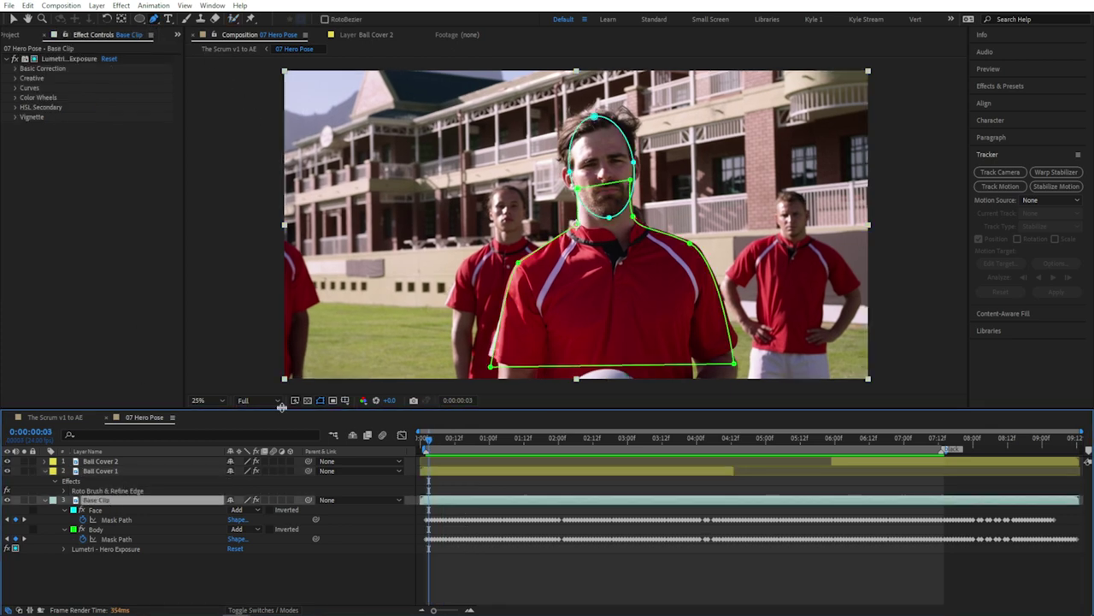
{"action": "left_click", "coordinate": [579, 89]}
{"action": "left_click", "coordinate": [605, 258]}
{"action": "left_click", "coordinate": [488, 269]}
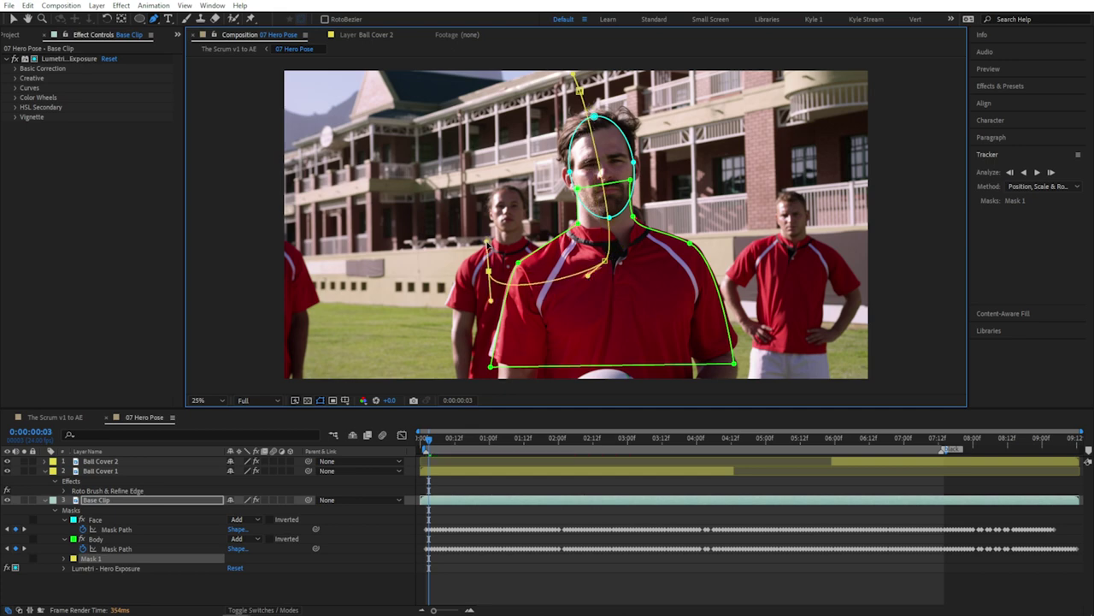
{"action": "left_click", "coordinate": [579, 89]}
{"action": "left_click_drag", "start_coordinate": [590, 92], "coordinate": [602, 89]}
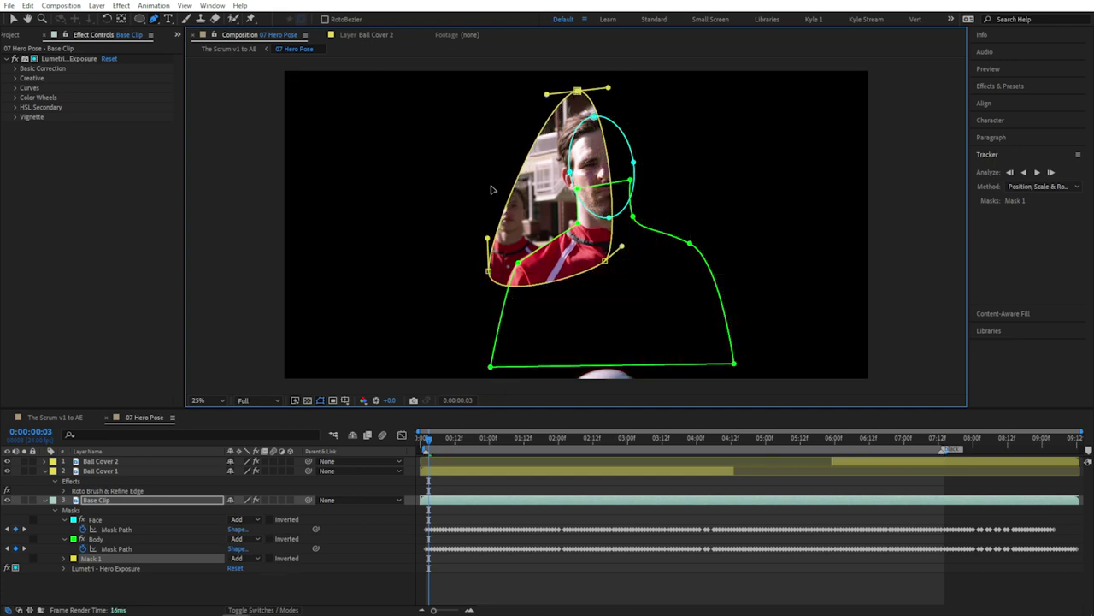
{"action": "left_click", "coordinate": [252, 559]}
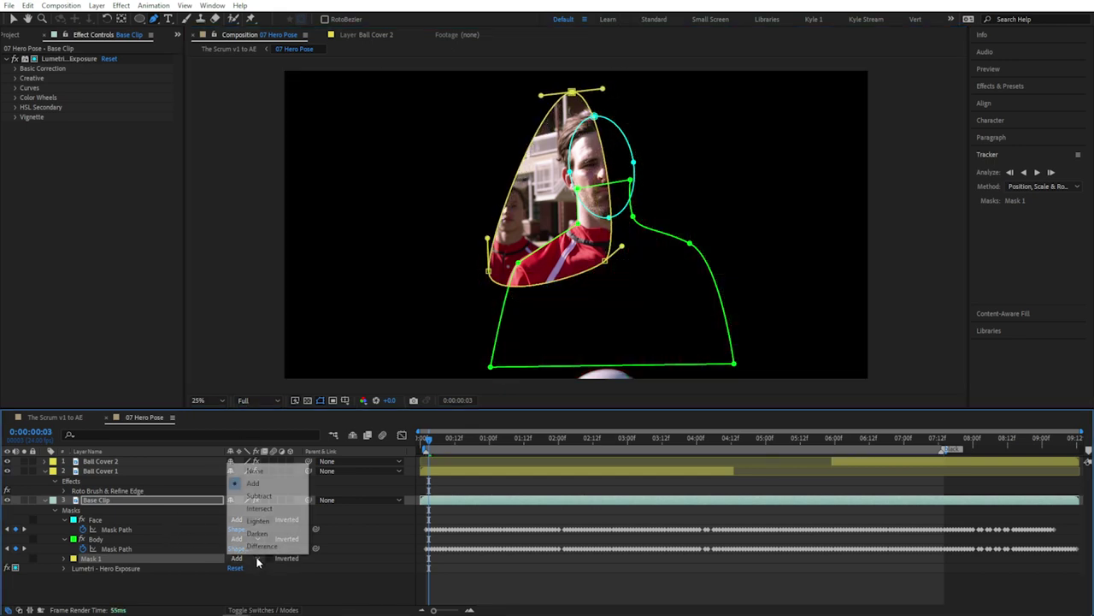
{"action": "left_click", "coordinate": [267, 471]}
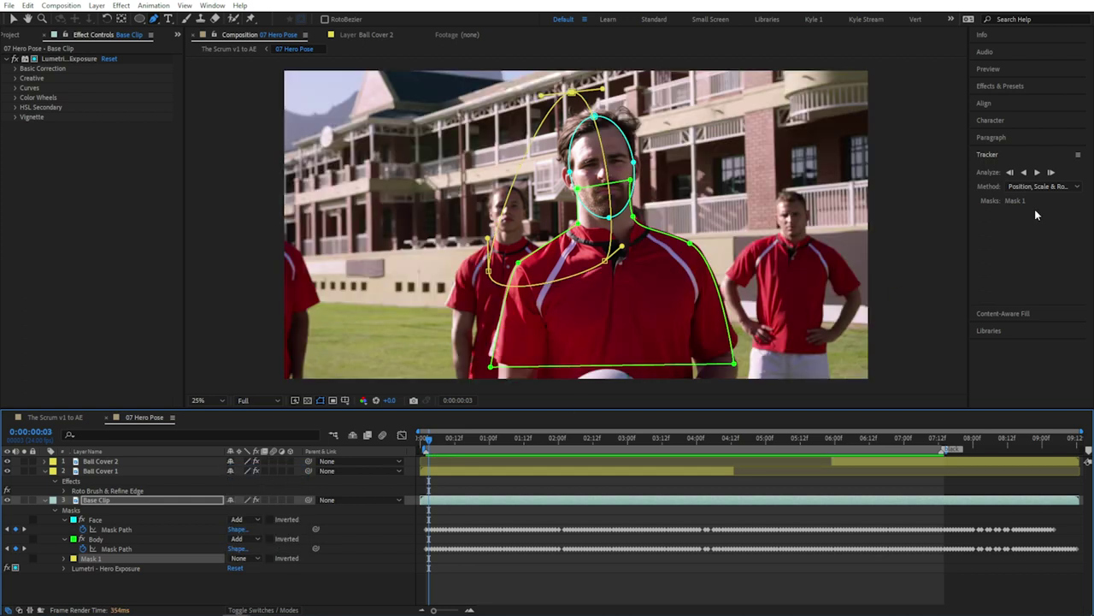
- Track Mask 1 forward through the footage to 0:00:07:16 using the Tracker panel
{"action": "left_click", "coordinate": [1027, 153]}
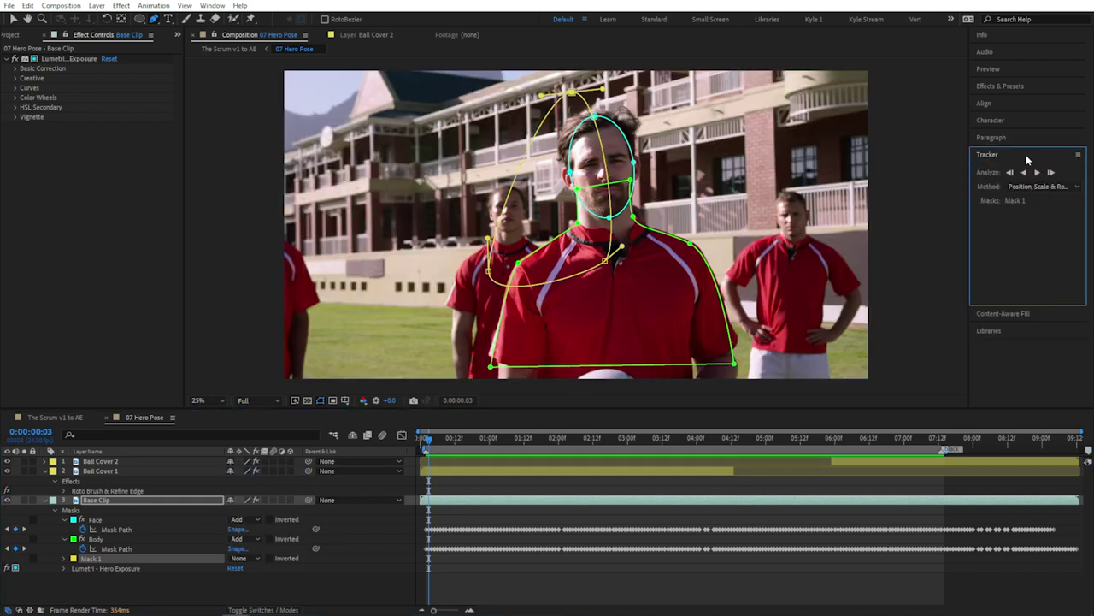
{"action": "left_click", "coordinate": [1037, 173]}
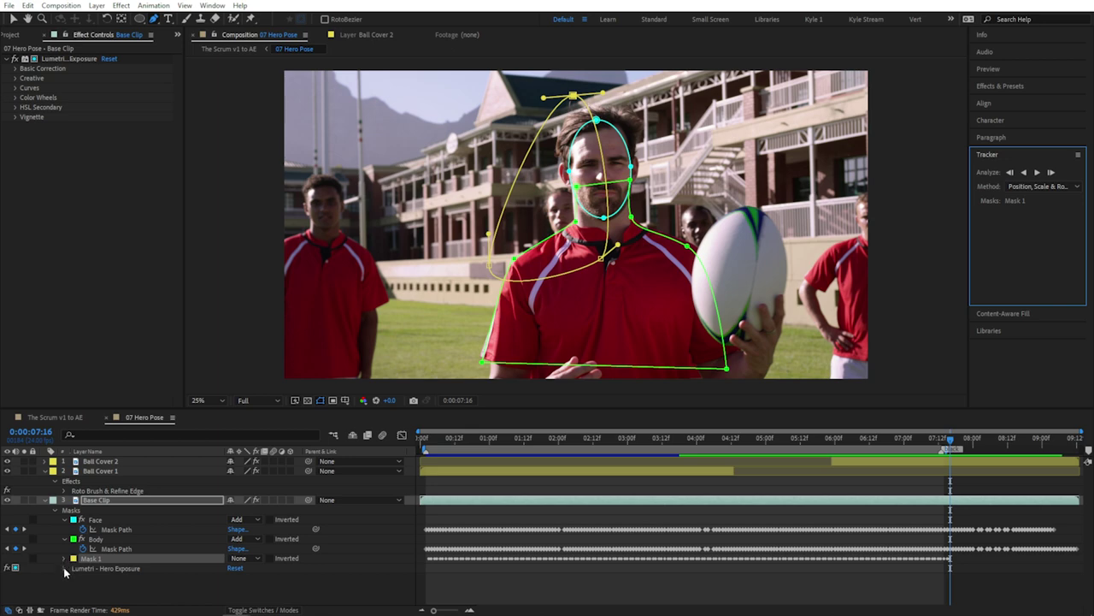
- Set Mask 1 to Subtract, add it as Lumetri Mask Reference 3, and feather it 112
{"action": "left_click", "coordinate": [257, 560]}
{"action": "left_click", "coordinate": [261, 496]}
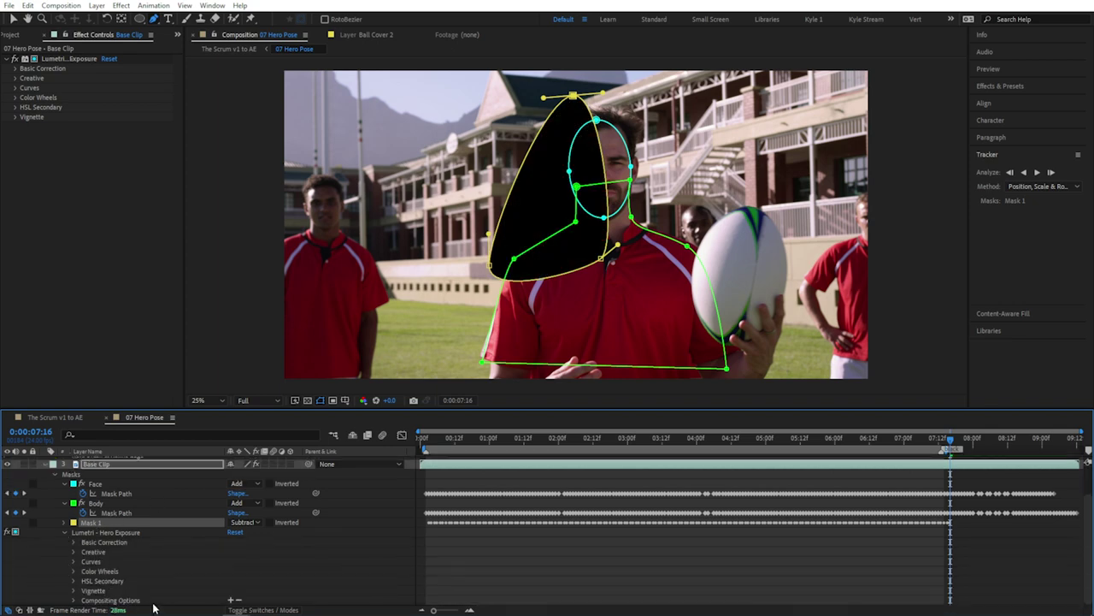
{"action": "left_click", "coordinate": [75, 600]}
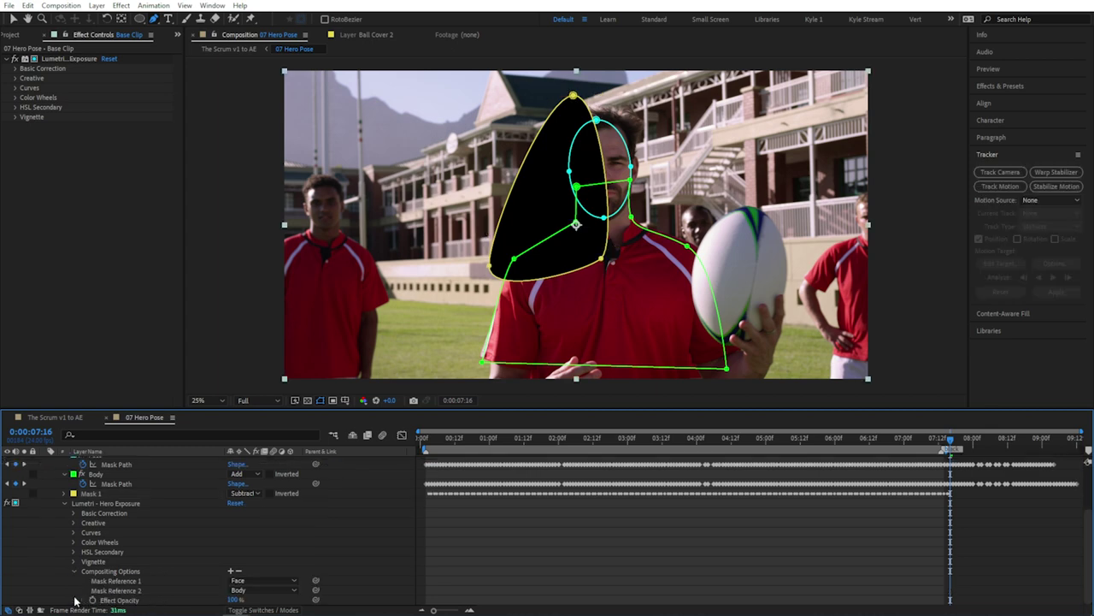
{"action": "left_click", "coordinate": [231, 570]}
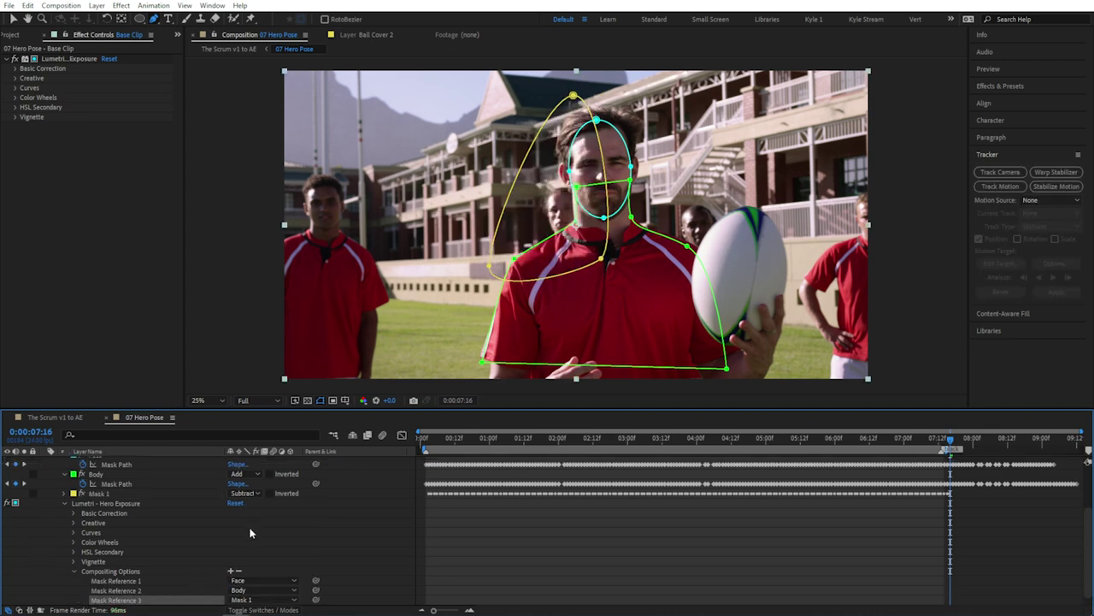
{"action": "left_click", "coordinate": [65, 494]}
{"action": "left_click_drag", "start_coordinate": [246, 512], "coordinate": [434, 520]}
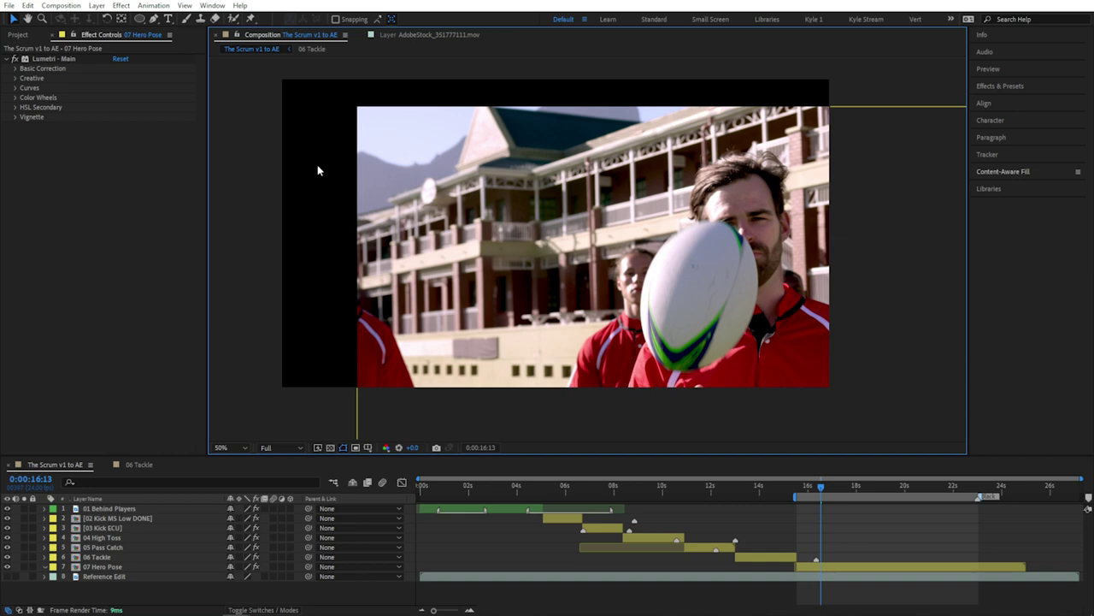
- Copy the last clip on Premiere Pro's V1 track and come back to After Effects
{"action": "key", "text": "alt+Tab"}
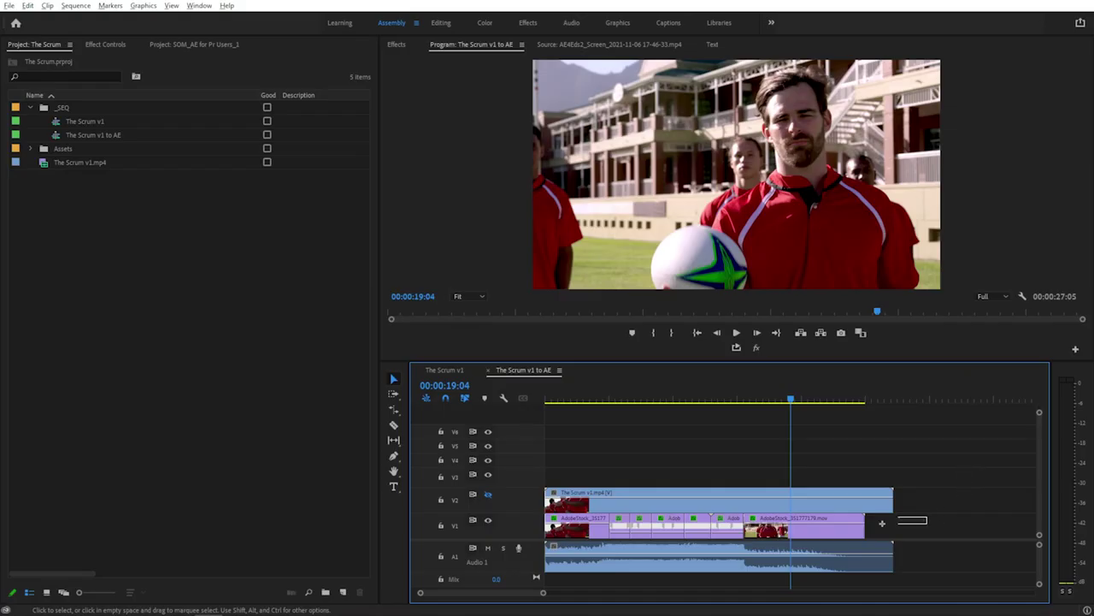
{"action": "left_click_drag", "start_coordinate": [878, 525], "coordinate": [843, 527]}
{"action": "key", "text": "ctrl+c"}
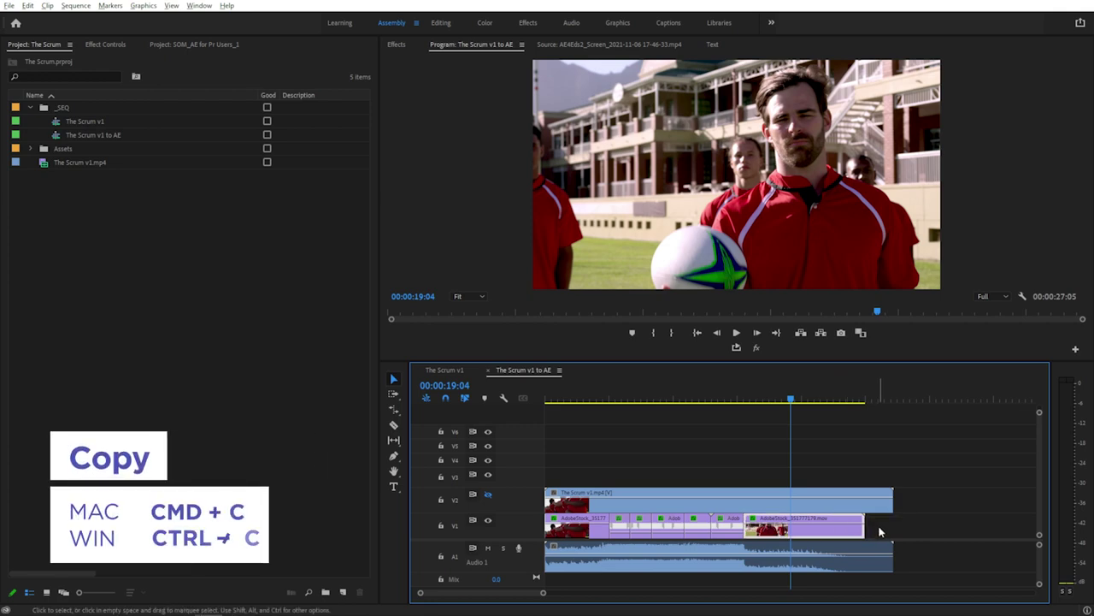
{"action": "key", "text": "alt+Tab"}
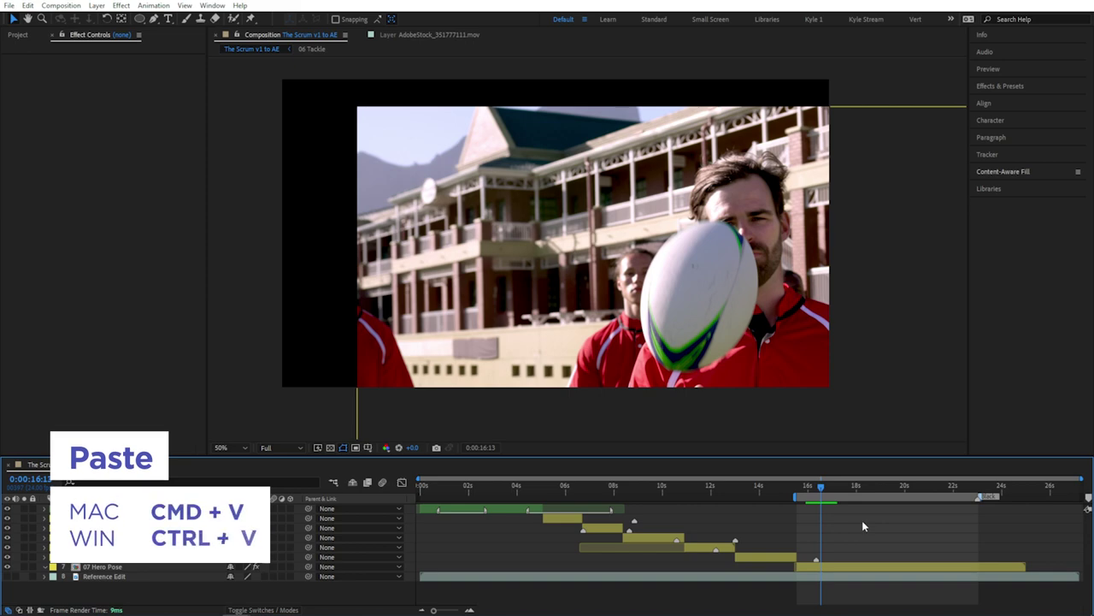
- Paste AdobeStock_351777179.mov into The Scrum v1 to AE and compare its Transform with 07 Hero Pose
{"action": "key", "text": "ctrl+v"}
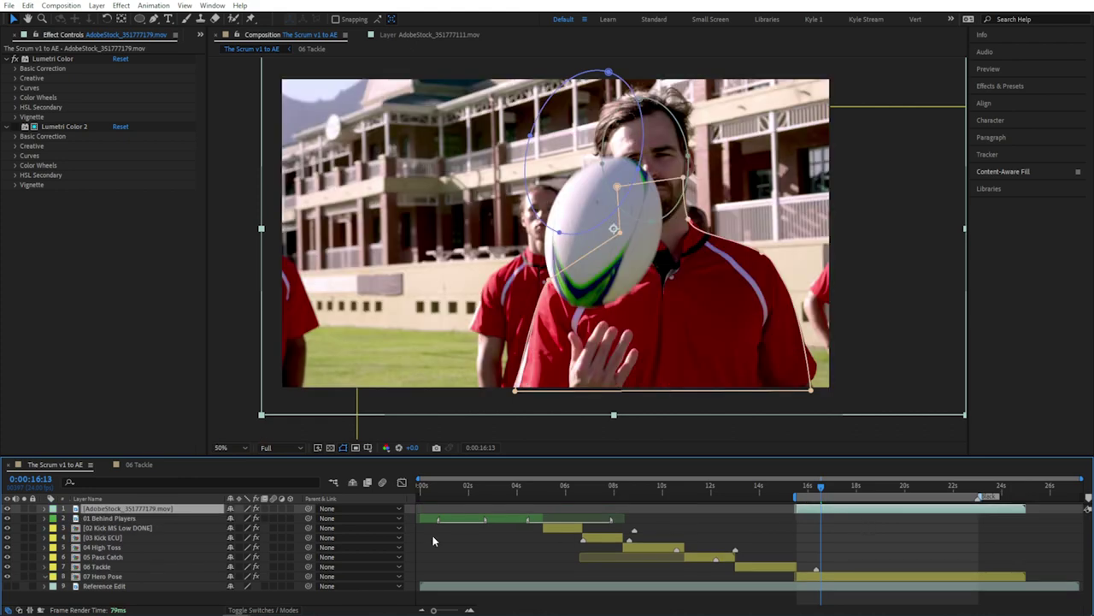
{"action": "left_click", "coordinate": [46, 509]}
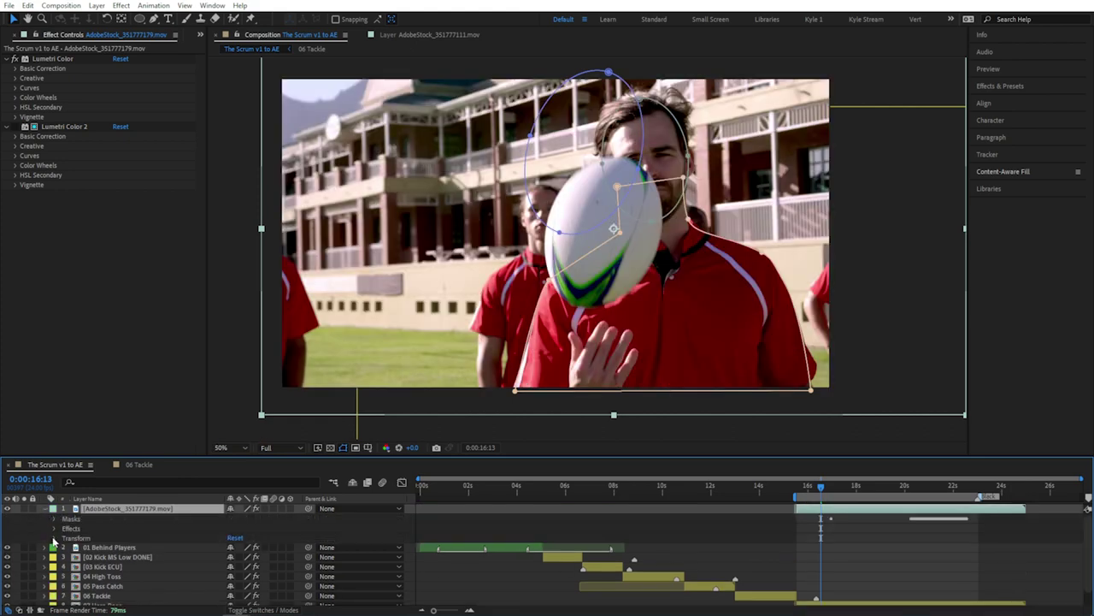
{"action": "left_click", "coordinate": [54, 538]}
{"action": "left_click", "coordinate": [90, 556]}
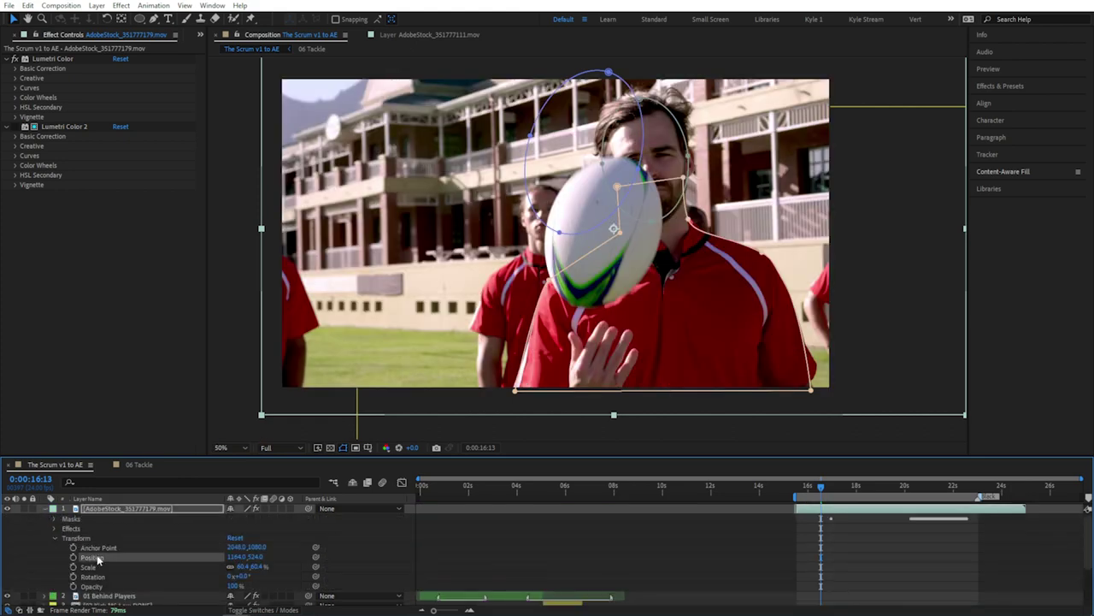
{"action": "scroll", "coordinate": [96, 556], "scroll_direction": "down", "scroll_amount": 3}
{"action": "left_click", "coordinate": [119, 590]}
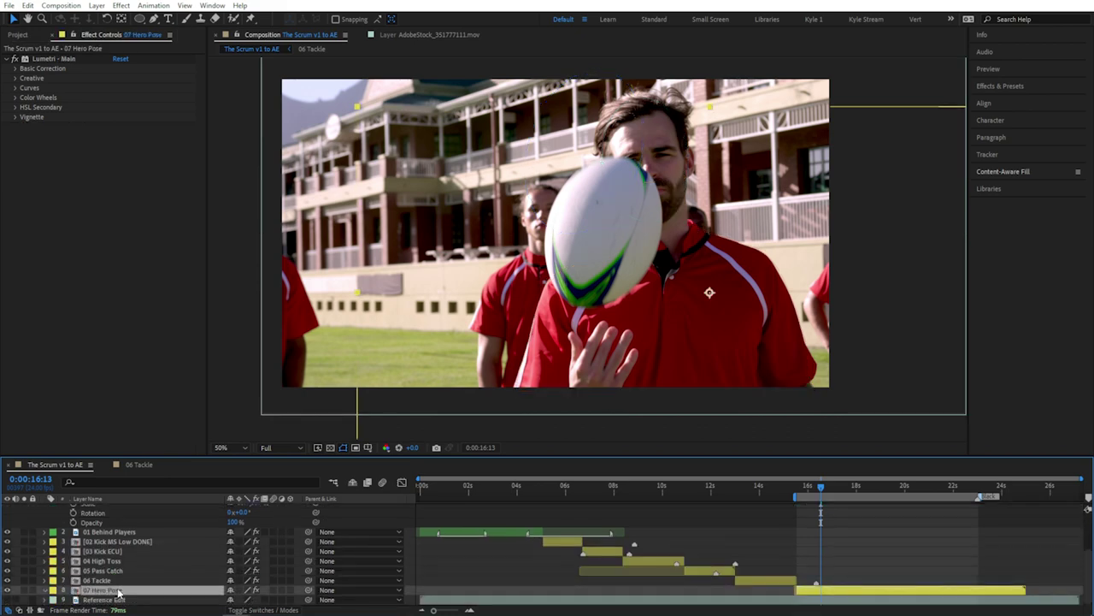
{"action": "scroll", "coordinate": [122, 586], "scroll_direction": "up", "scroll_amount": 3}
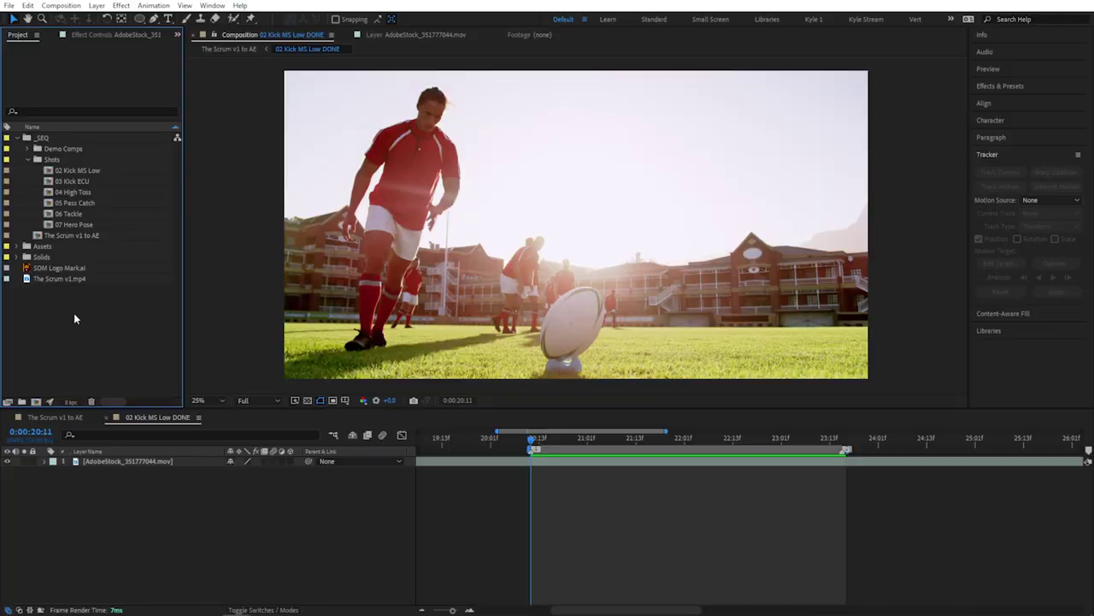
- Drag SOM Logo Mark.ai from the Project panel into the 02 Kick MS Low DONE timeline
{"action": "left_click", "coordinate": [61, 269]}
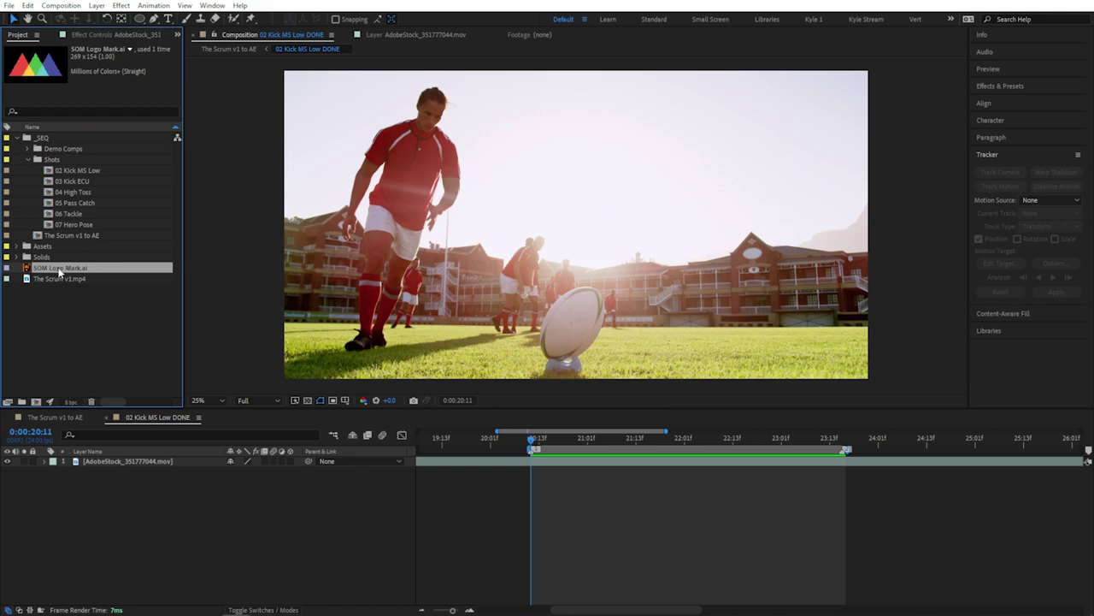
{"action": "left_click_drag", "start_coordinate": [60, 273], "coordinate": [147, 462]}
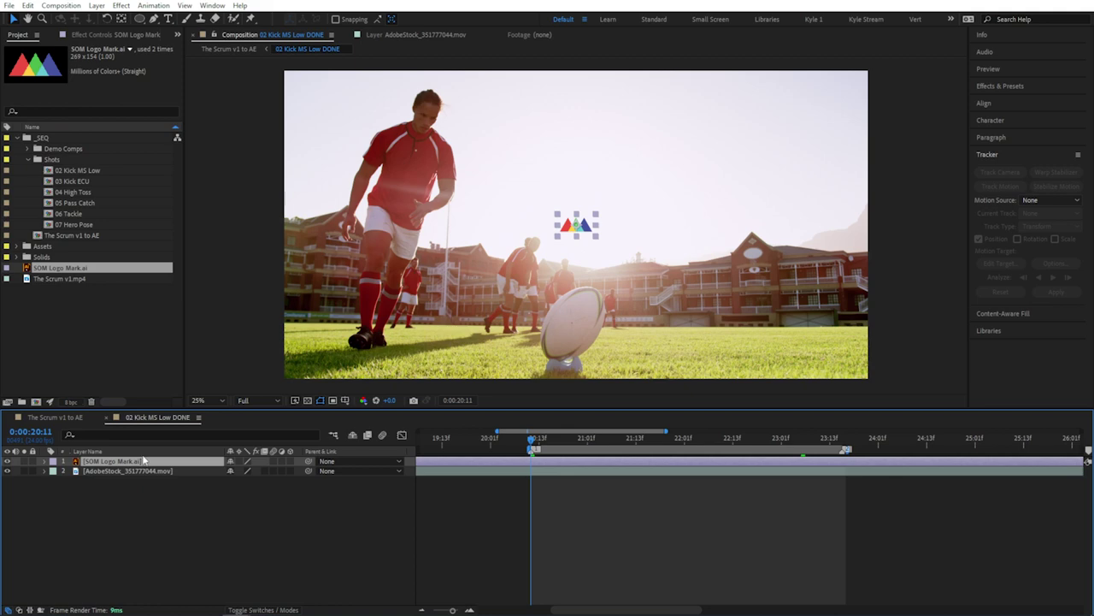
- Add a new Null Object layer and rename it Track Data
{"action": "left_click", "coordinate": [98, 7]}
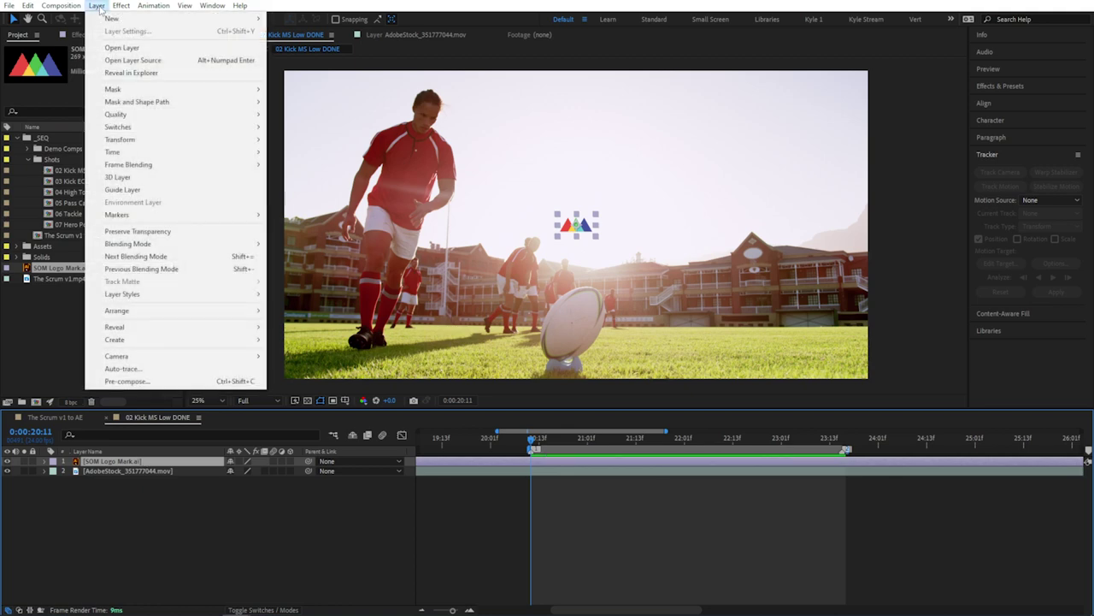
{"action": "mouse_move", "coordinate": [106, 19]}
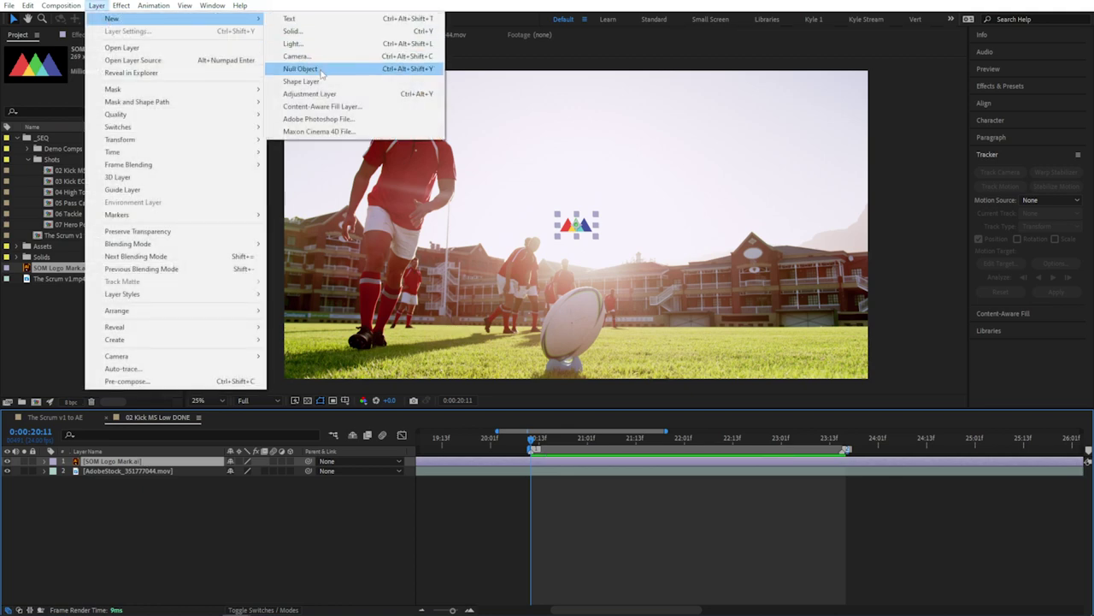
{"action": "left_click", "coordinate": [322, 71]}
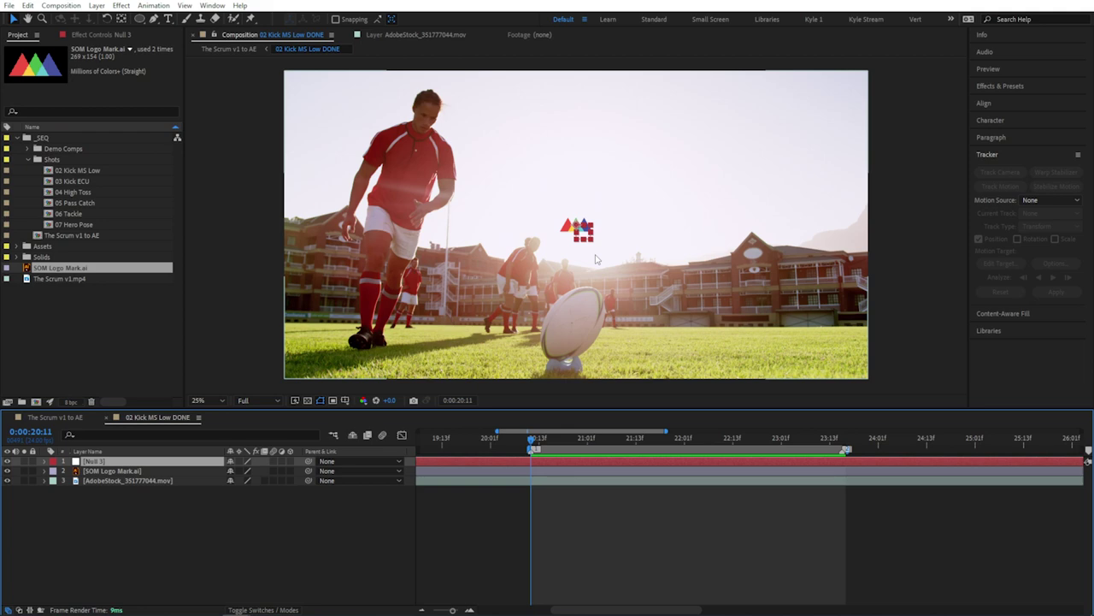
{"action": "key", "text": "Return"}
{"action": "type", "text": "Track Data"}
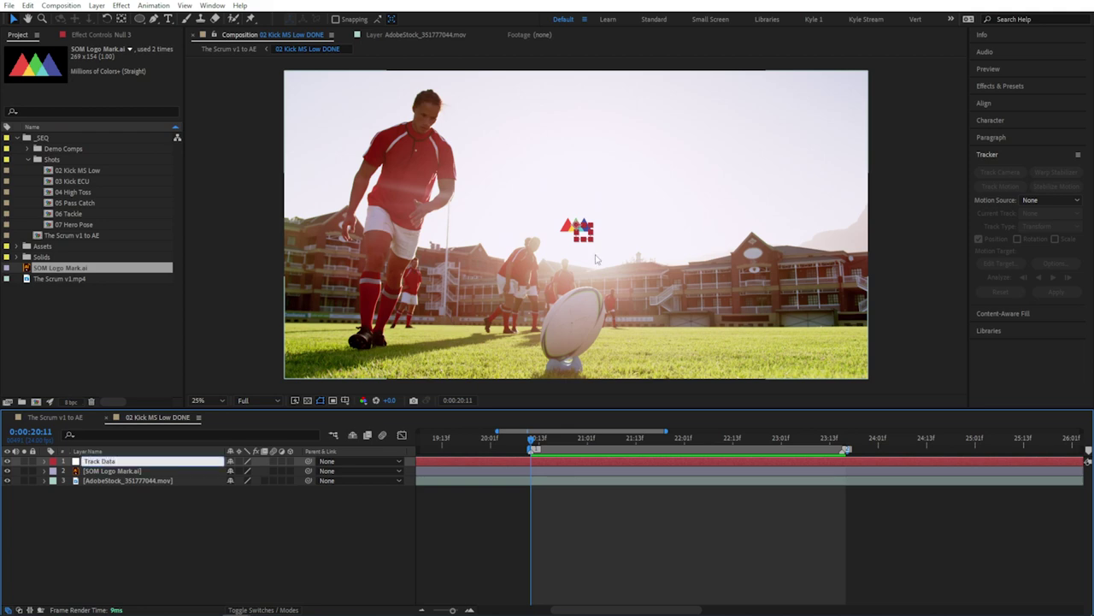
{"action": "key", "text": "Return"}
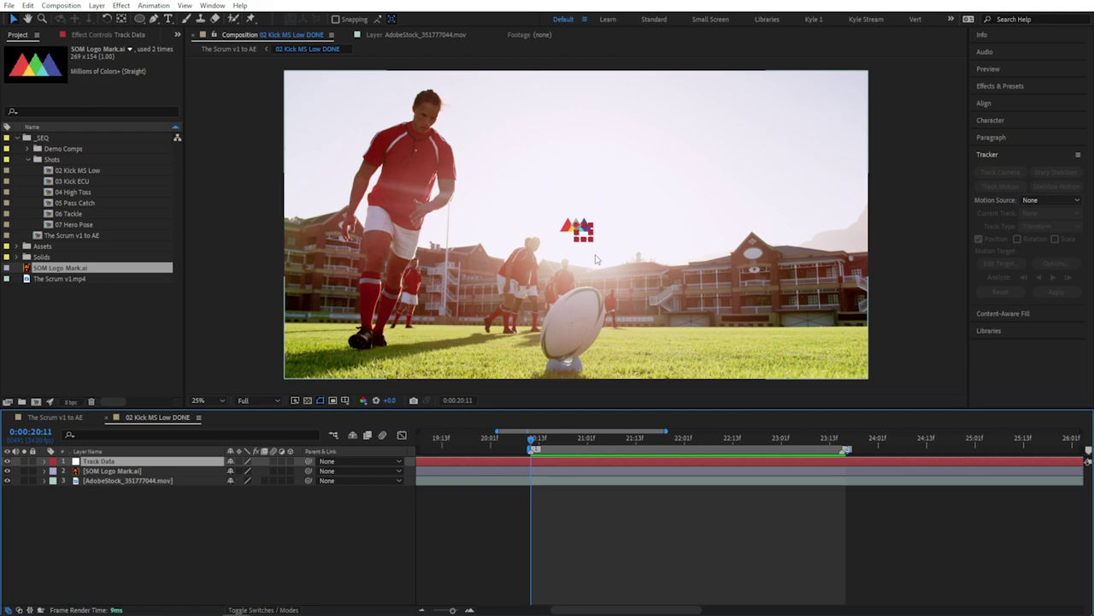
- Start motion tracking the footage layer at 200% zoom, placing Track Point 1 on the gable peak
{"action": "left_click", "coordinate": [103, 481]}
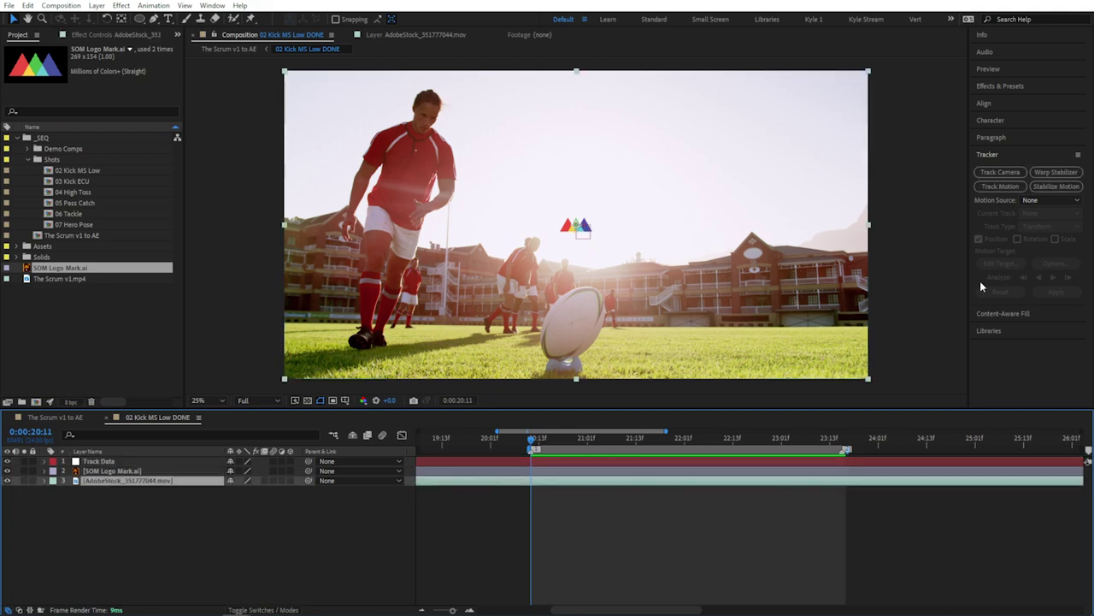
{"action": "left_click", "coordinate": [1016, 160]}
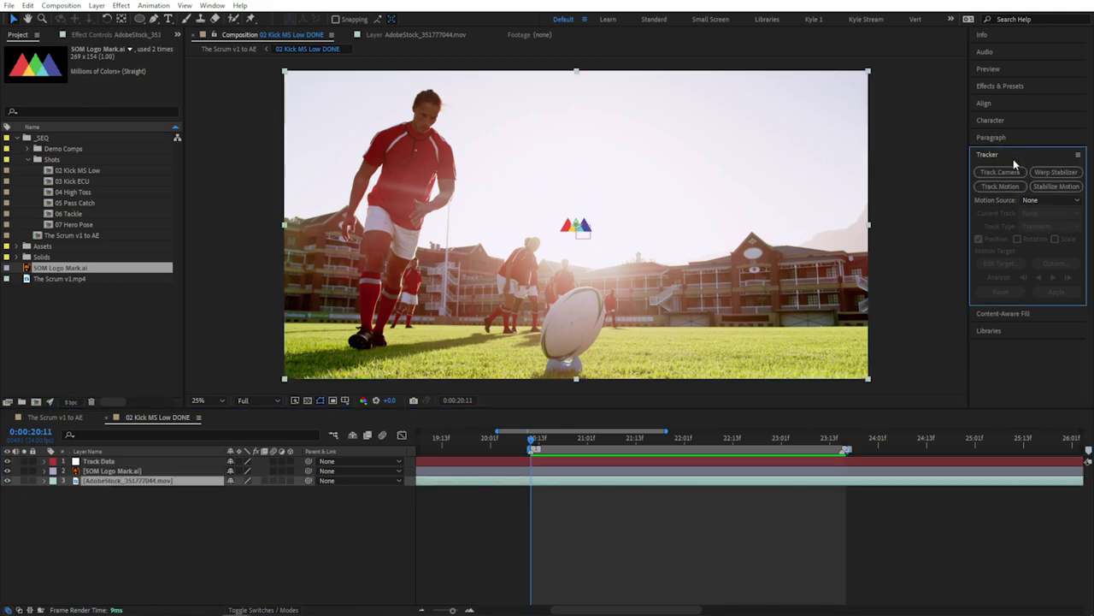
{"action": "left_click", "coordinate": [1001, 187]}
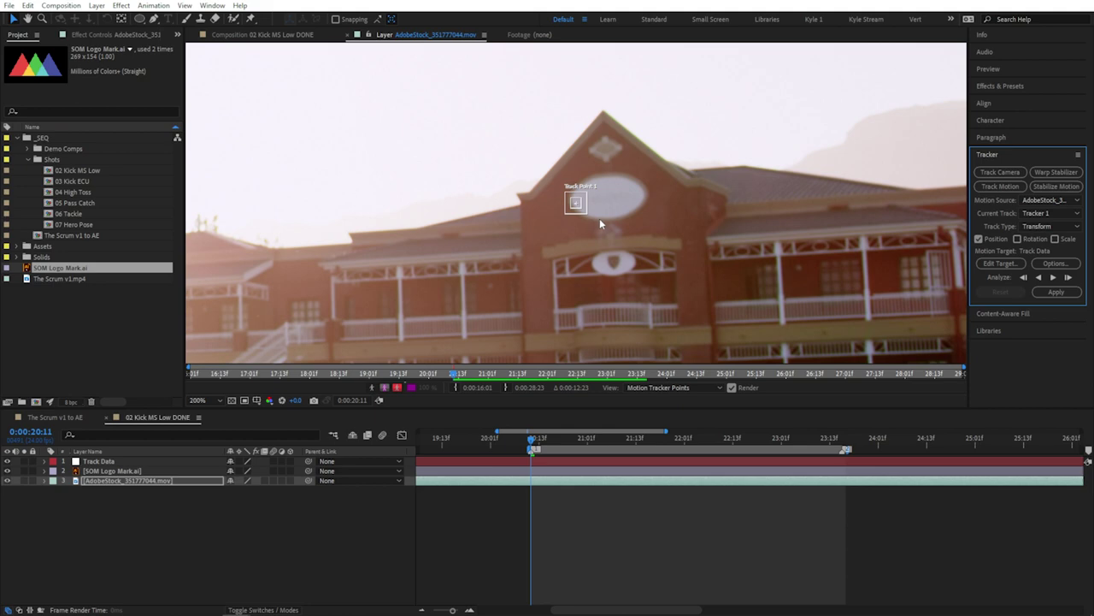
{"action": "key", "text": "period"}
{"action": "left_click_drag", "start_coordinate": [642, 182], "coordinate": [607, 274]}
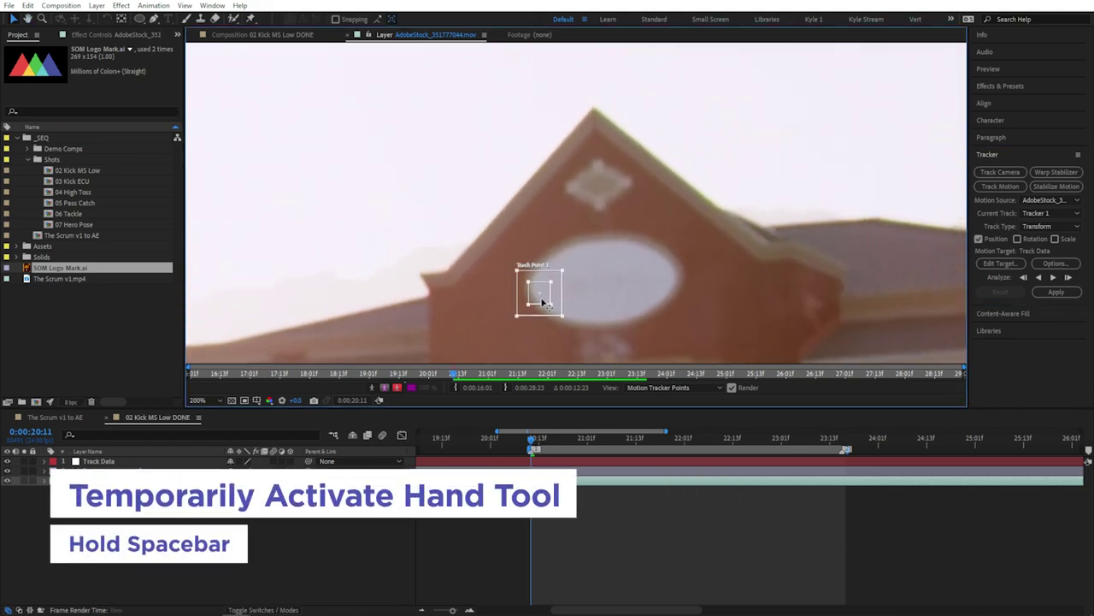
{"action": "left_click_drag", "start_coordinate": [542, 296], "coordinate": [595, 116]}
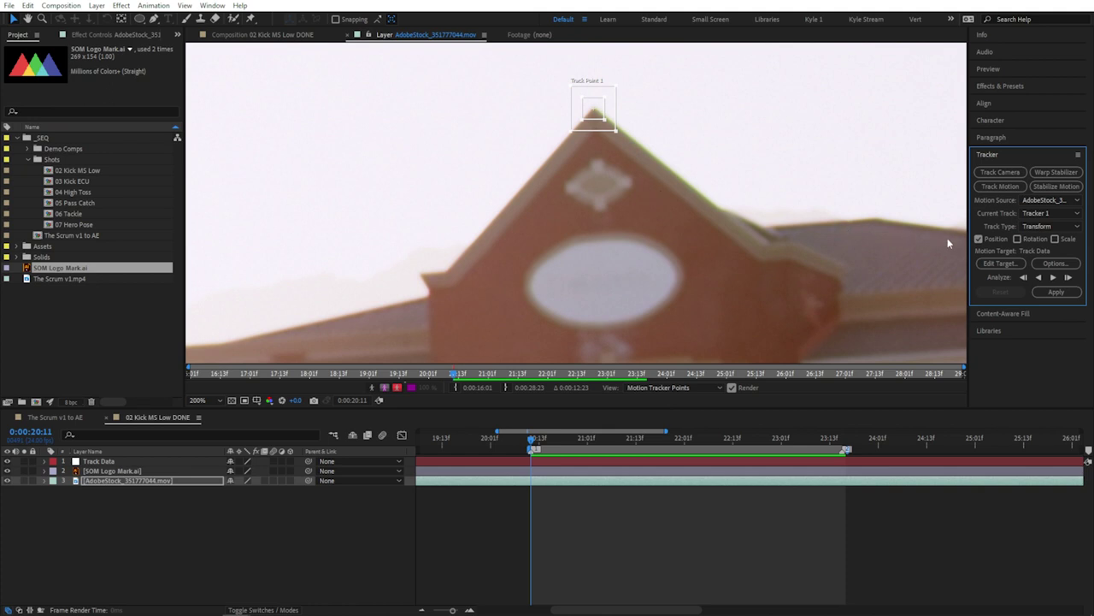
- Enable Rotation tracking and position Track Point 2 precisely on the lower emblem
{"action": "left_click", "coordinate": [1018, 239]}
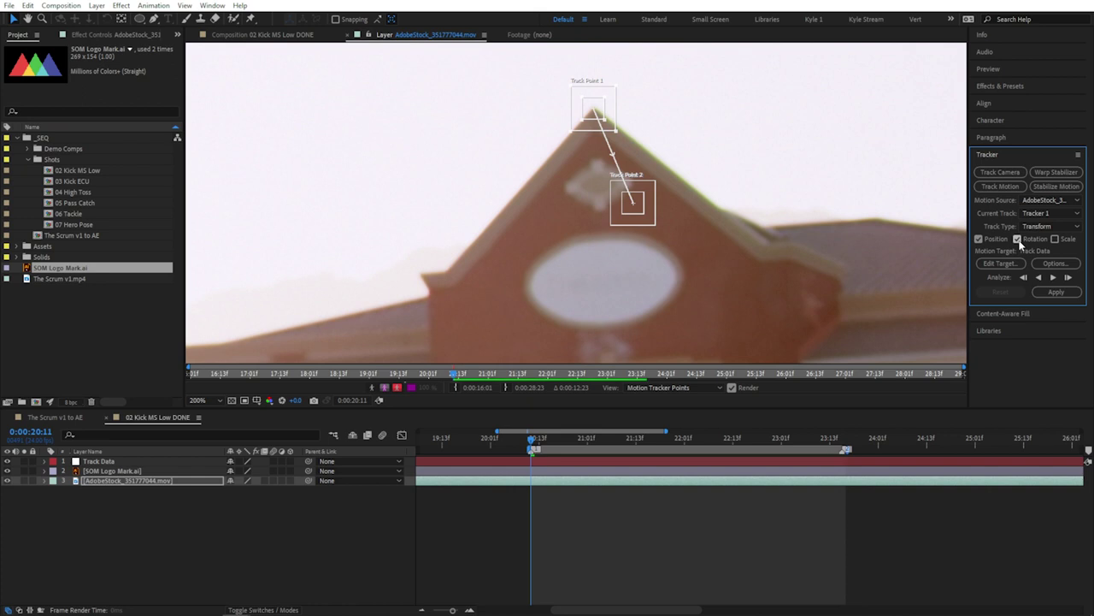
{"action": "scroll", "coordinate": [638, 268], "scroll_direction": "down", "scroll_amount": 3}
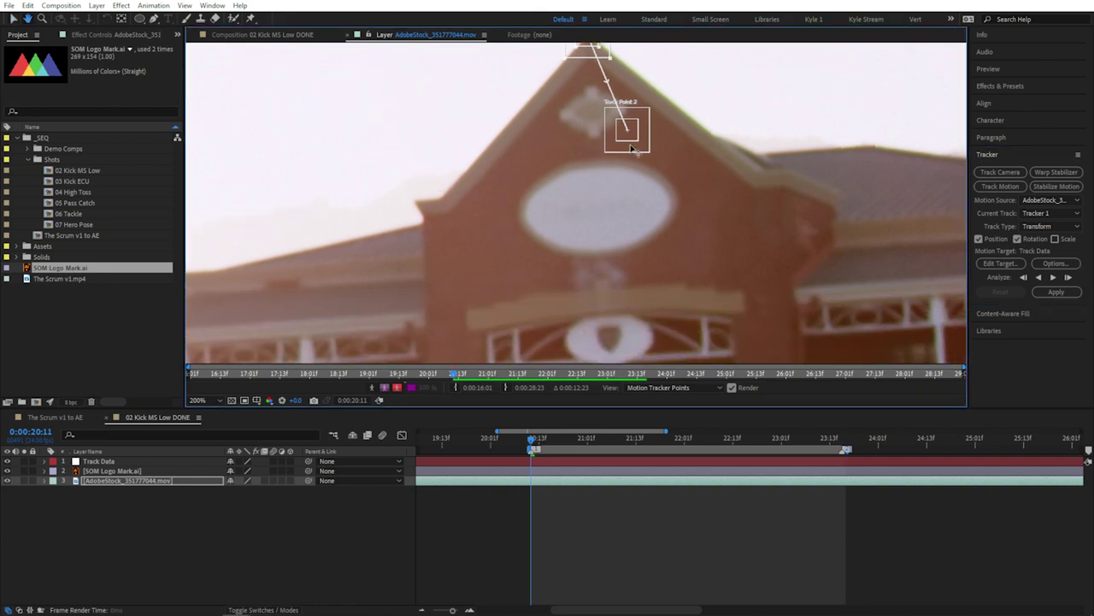
{"action": "left_click_drag", "start_coordinate": [629, 137], "coordinate": [657, 191]}
{"action": "scroll", "coordinate": [657, 192], "scroll_direction": "up", "scroll_amount": 1}
{"action": "left_click_drag", "start_coordinate": [580, 216], "coordinate": [586, 298]}
{"action": "scroll", "coordinate": [589, 286], "scroll_direction": "down", "scroll_amount": 2}
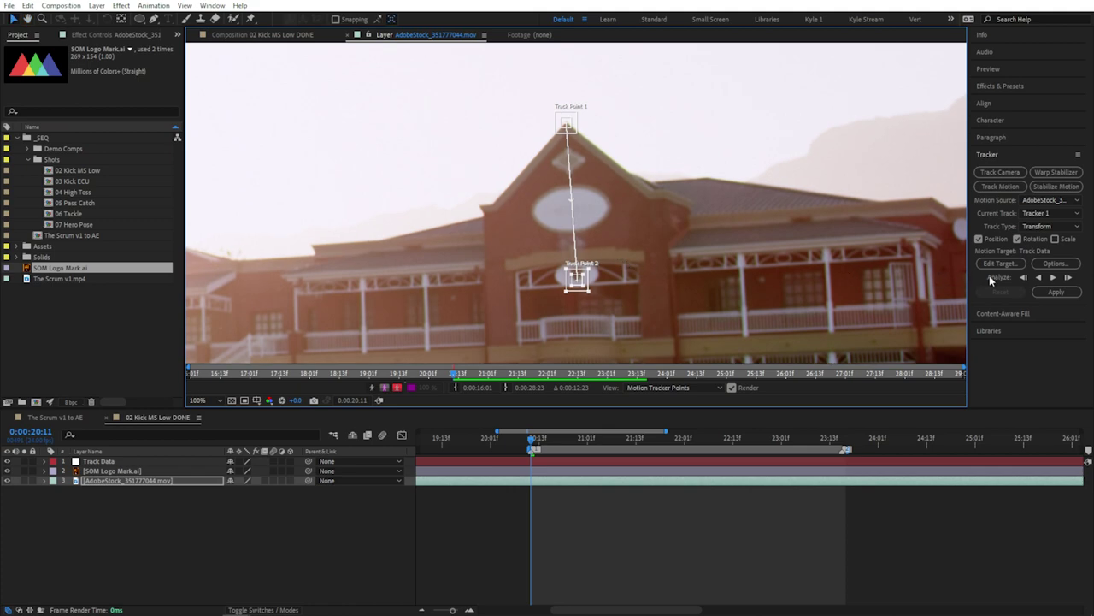
- Analyze both track points forward and backward, scrub to verify, and reveal the tracker keyframes with U
{"action": "left_click", "coordinate": [1052, 277]}
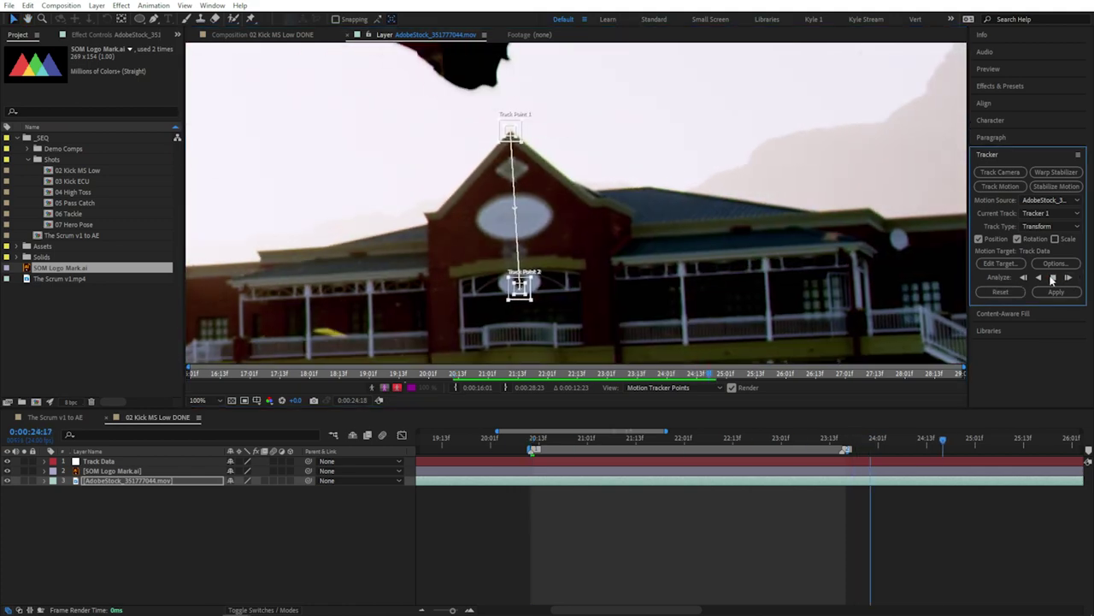
{"action": "left_click", "coordinate": [1053, 277]}
{"action": "left_click", "coordinate": [1038, 277]}
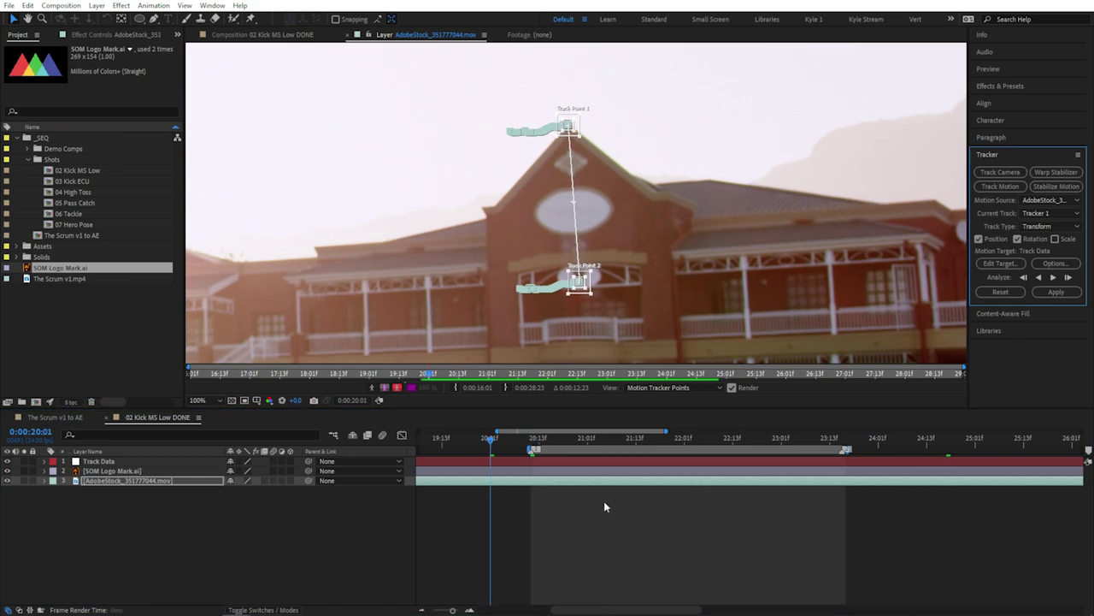
{"action": "left_click_drag", "start_coordinate": [492, 443], "coordinate": [538, 426]}
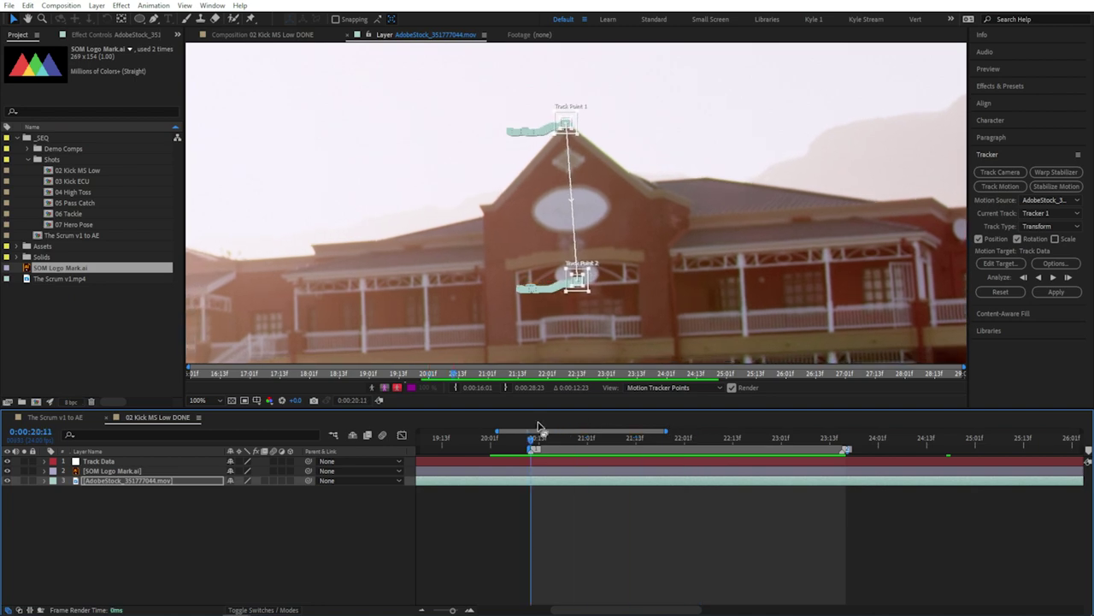
{"action": "key", "text": "u"}
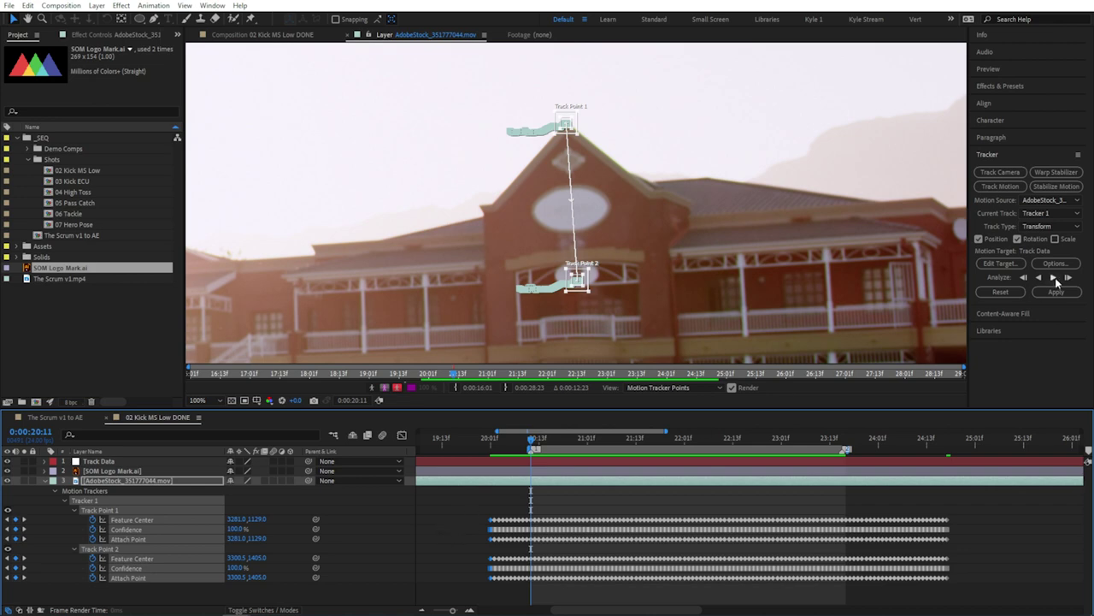
- Apply the tracker's position and rotation data to the Track Data layer in X and Y
{"action": "left_click", "coordinate": [1012, 263]}
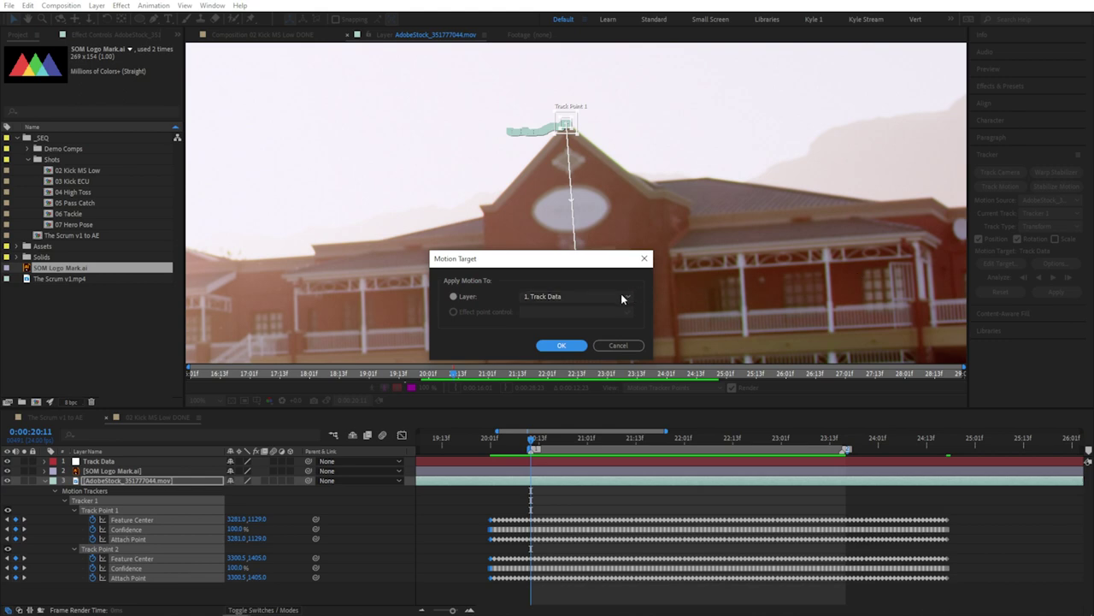
{"action": "left_click", "coordinate": [623, 297]}
{"action": "left_click", "coordinate": [610, 308]}
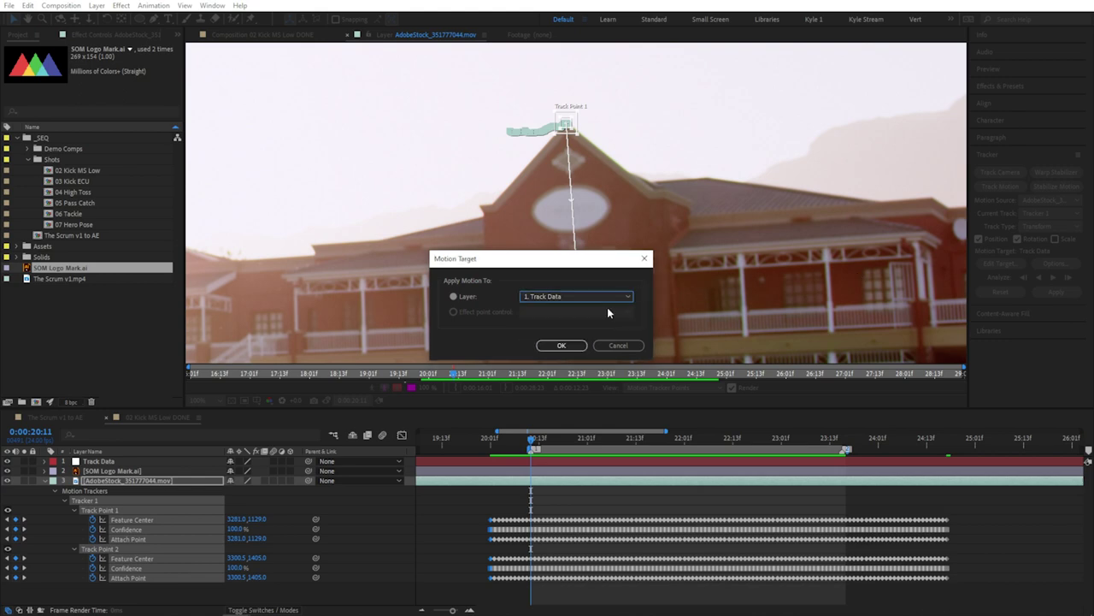
{"action": "left_click", "coordinate": [578, 345]}
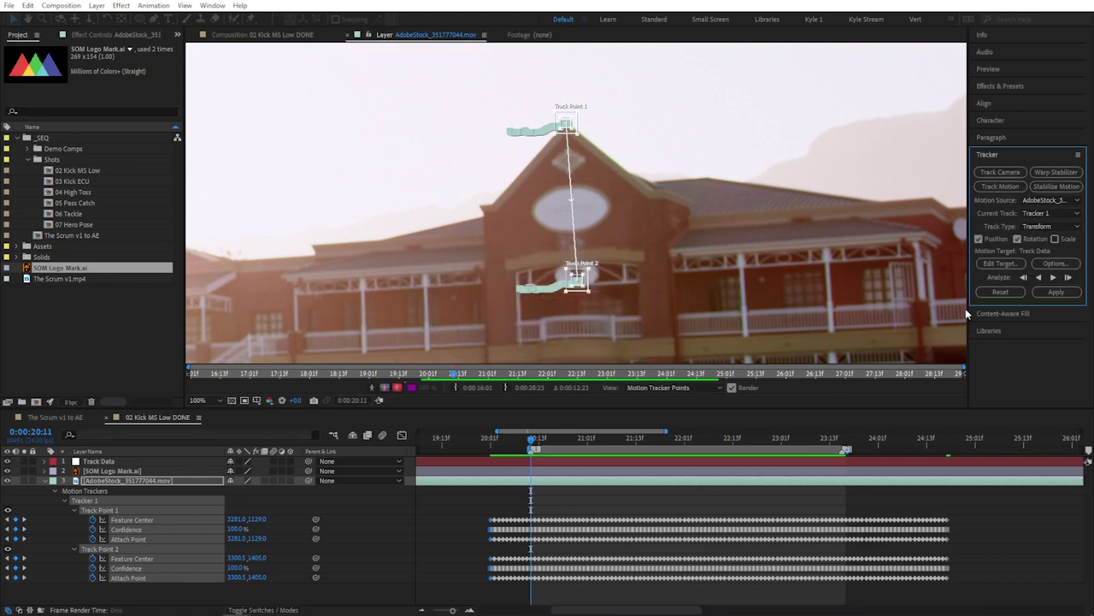
{"action": "left_click", "coordinate": [1053, 294]}
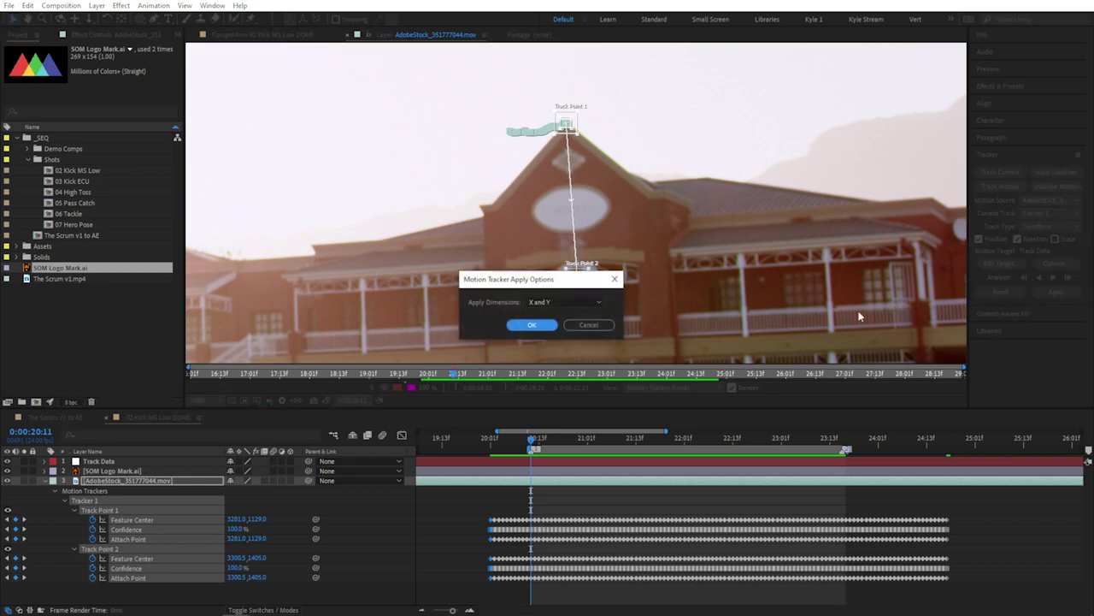
{"action": "left_click", "coordinate": [547, 326]}
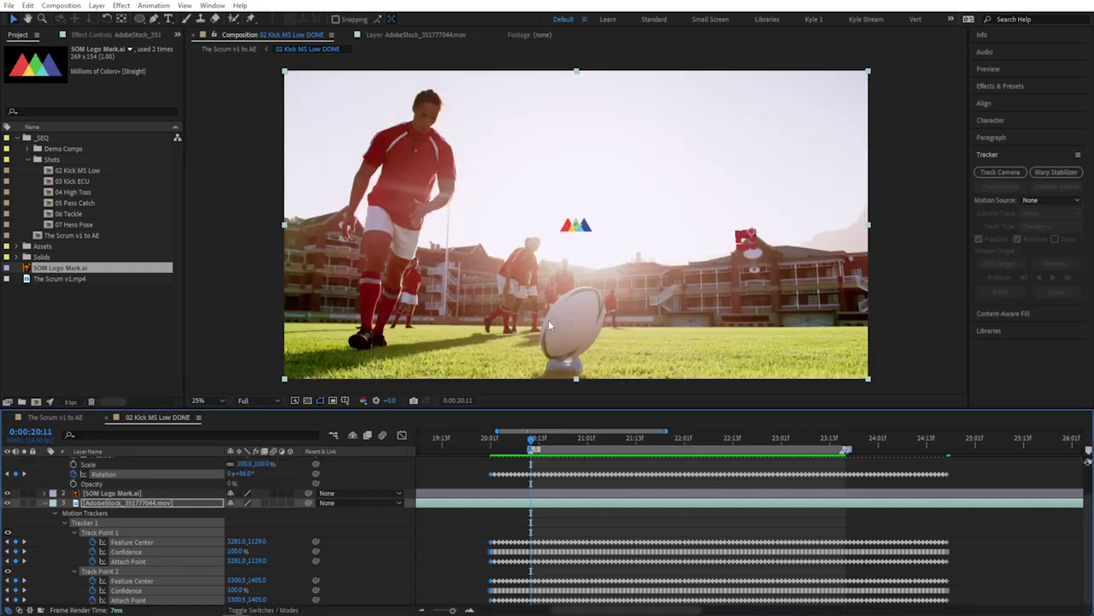
- Scrub through the kick shot to check the track, then select the SOM Logo Mark layer
{"action": "left_click_drag", "start_coordinate": [533, 440], "coordinate": [765, 440]}
{"action": "scroll", "coordinate": [173, 488], "scroll_direction": "up", "scroll_amount": 3}
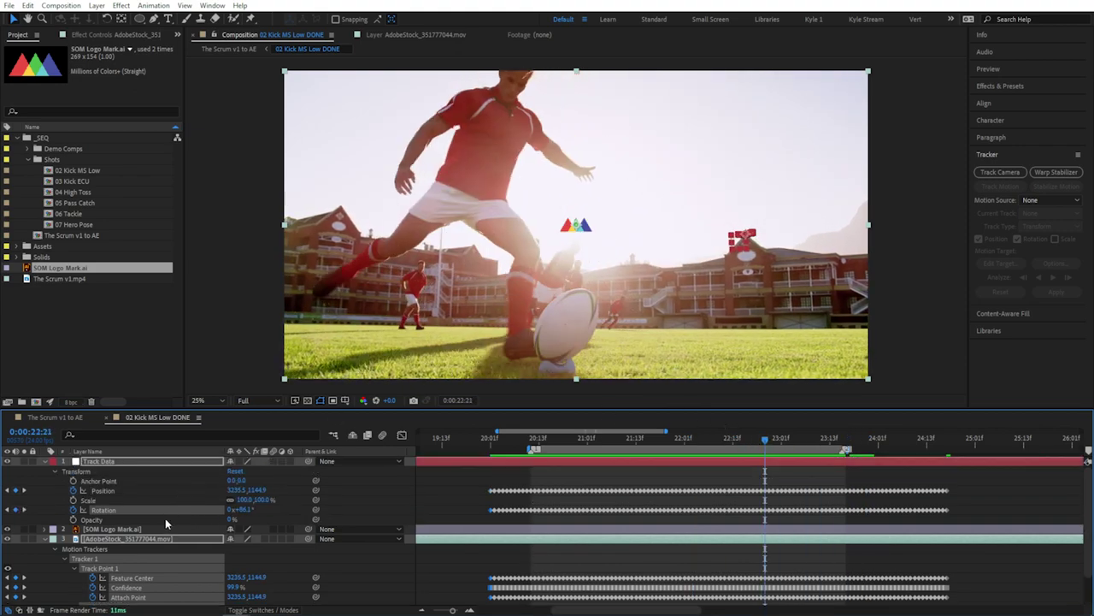
{"action": "left_click", "coordinate": [165, 528]}
- Move and shrink the SOM logo onto the oval window above the porch, tilting it slightly
{"action": "left_click_drag", "start_coordinate": [577, 229], "coordinate": [752, 272]}
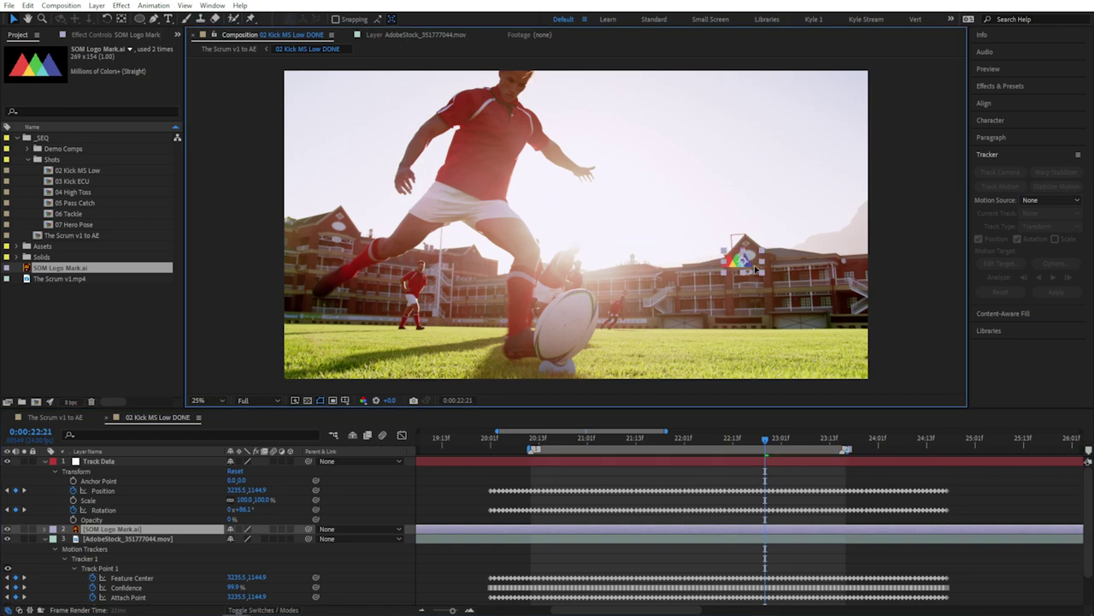
{"action": "key", "text": "period"}
{"action": "scroll", "coordinate": [770, 284], "scroll_direction": "up", "scroll_amount": 4}
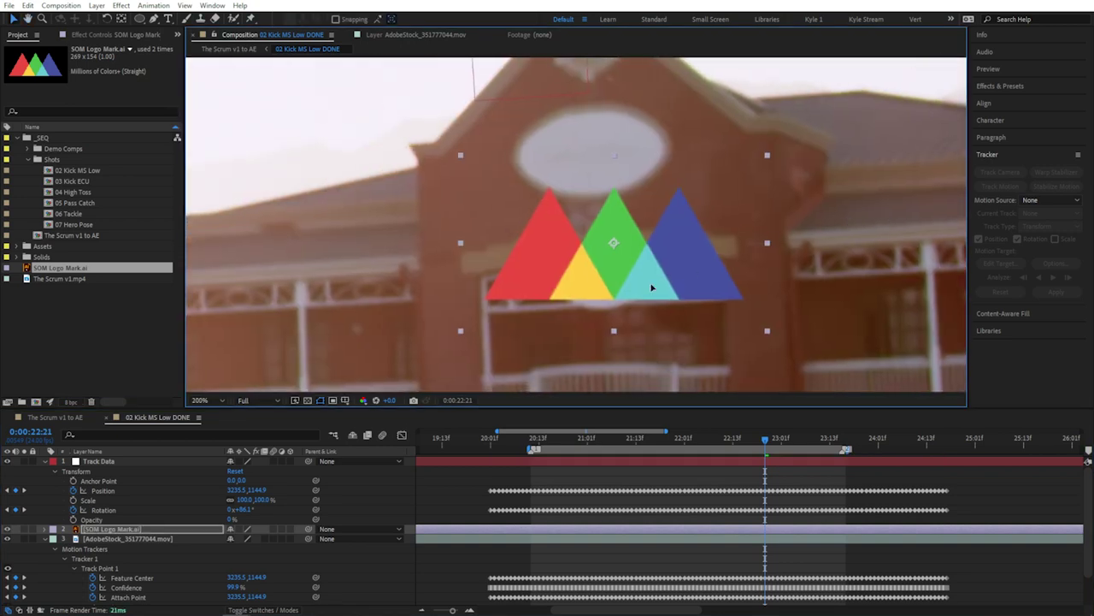
{"action": "left_click_drag", "start_coordinate": [760, 166], "coordinate": [592, 289]}
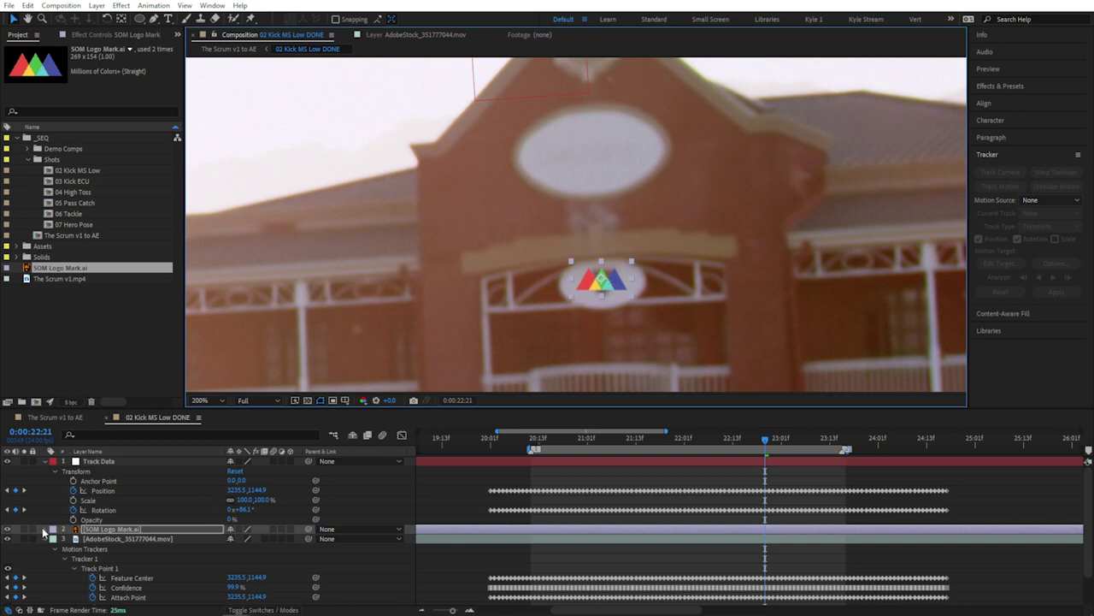
{"action": "left_click", "coordinate": [46, 529]}
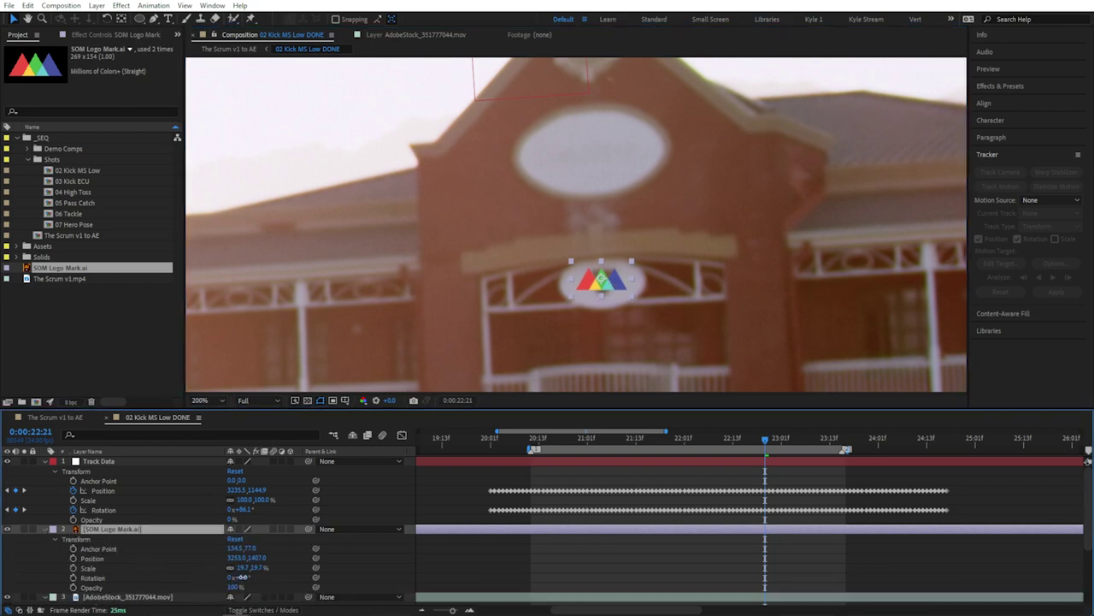
{"action": "left_click_drag", "start_coordinate": [234, 579], "coordinate": [214, 579]}
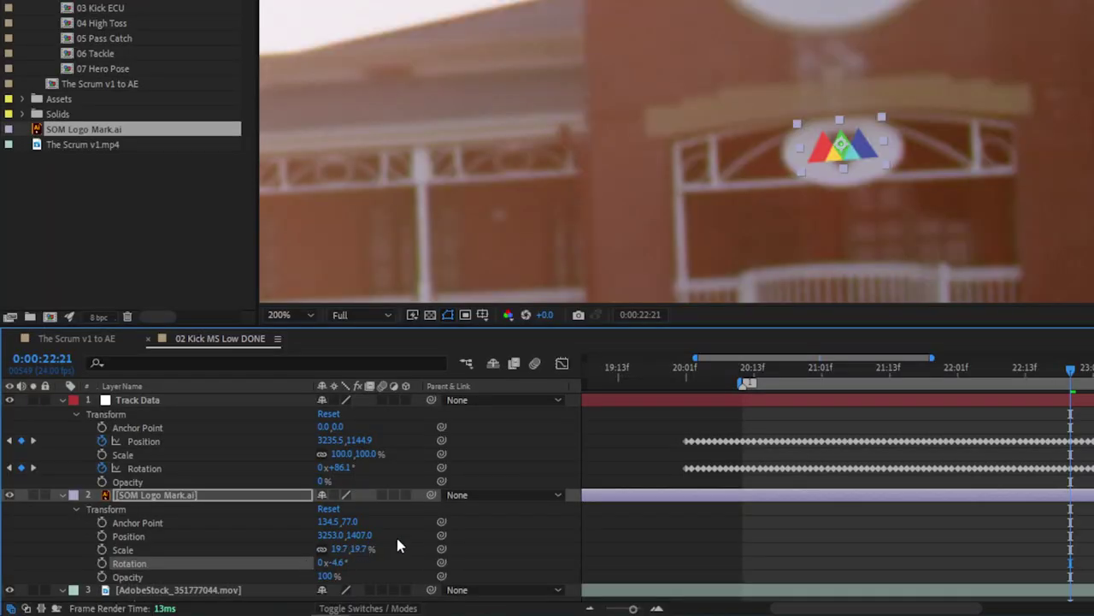
{"action": "left_click", "coordinate": [290, 553]}
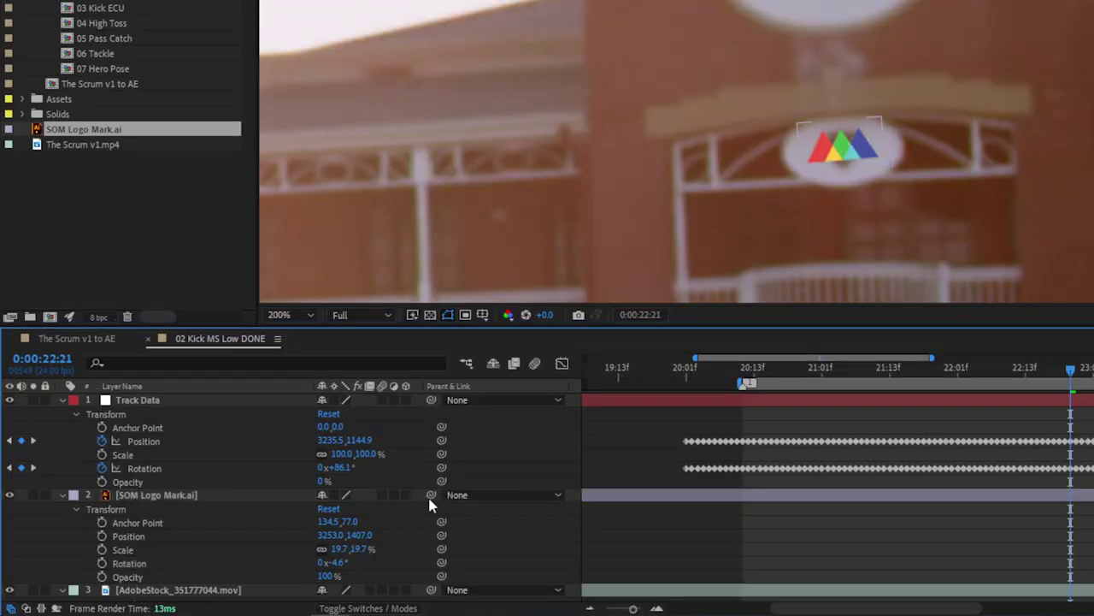
- Parent the logo to Track Data and scrub to confirm it follows the building
{"action": "left_click_drag", "start_coordinate": [383, 494], "coordinate": [220, 406]}
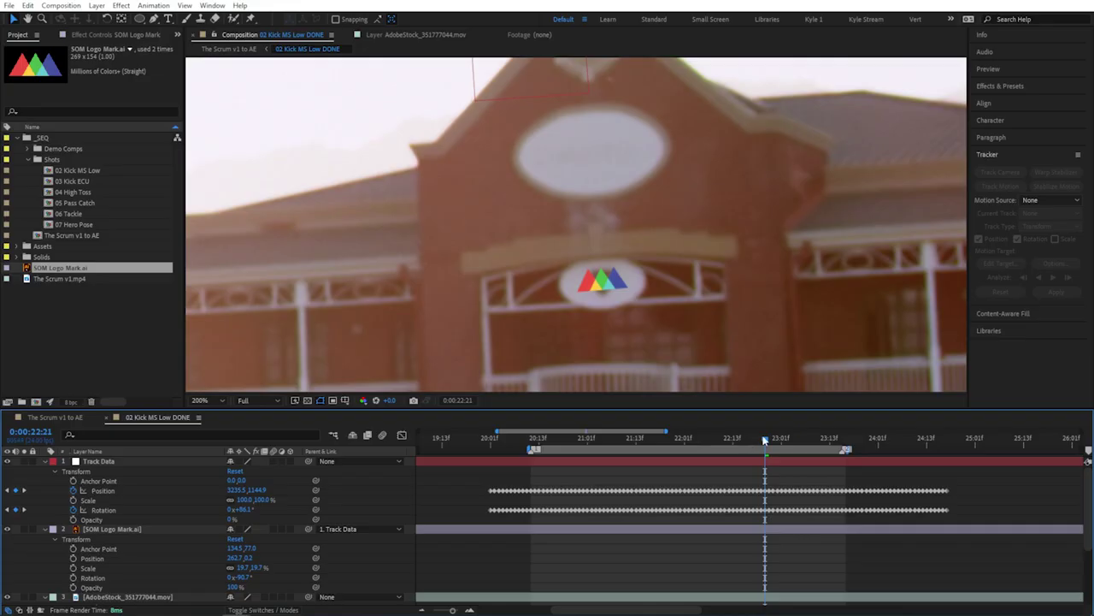
{"action": "left_click_drag", "start_coordinate": [1070, 369], "coordinate": [1016, 378]}
{"action": "left_click_drag", "start_coordinate": [729, 445], "coordinate": [696, 444]}
{"action": "scroll", "coordinate": [715, 302], "scroll_direction": "down", "scroll_amount": 2}
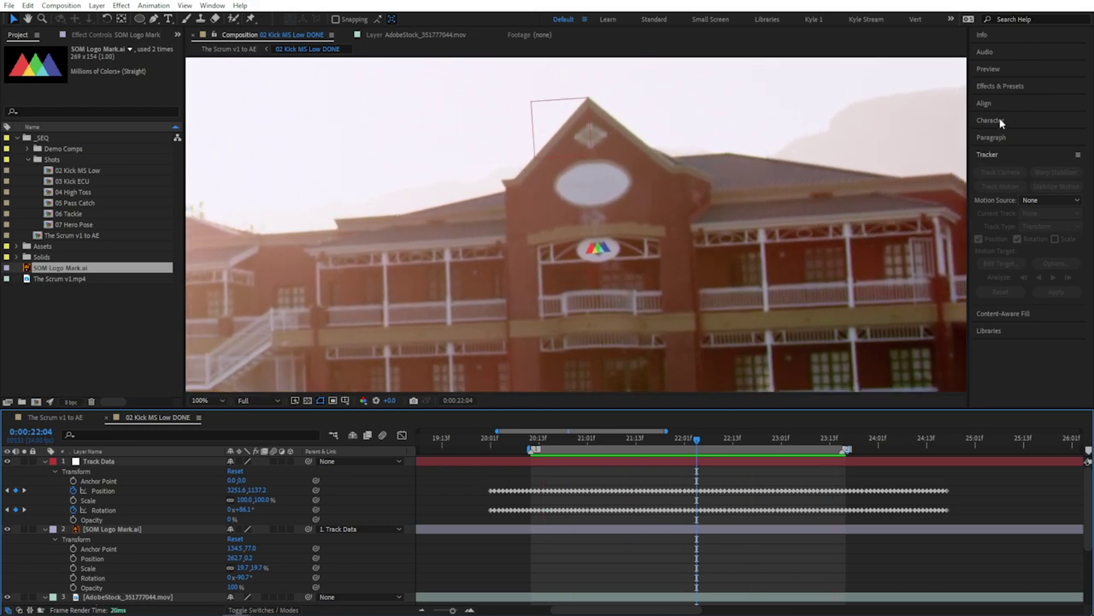
- Apply the Tritone effect to the SOM Logo Mark layer and inspect the tinted logo
{"action": "left_click", "coordinate": [1000, 85]}
{"action": "left_click", "coordinate": [1005, 101]}
{"action": "type", "text": "tritone"}
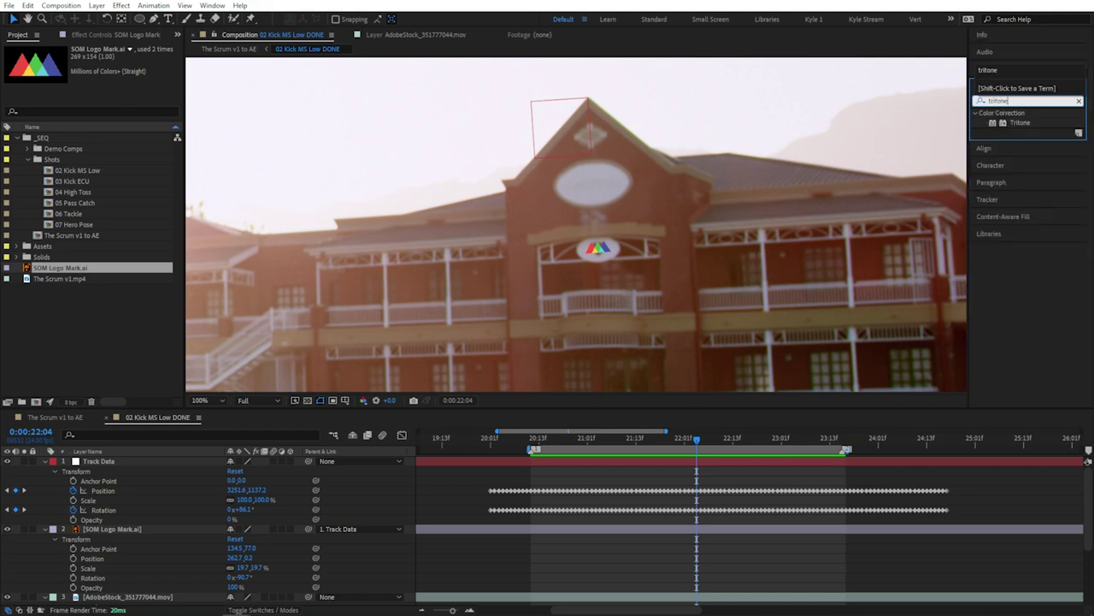
{"action": "left_click_drag", "start_coordinate": [1010, 126], "coordinate": [983, 132]}
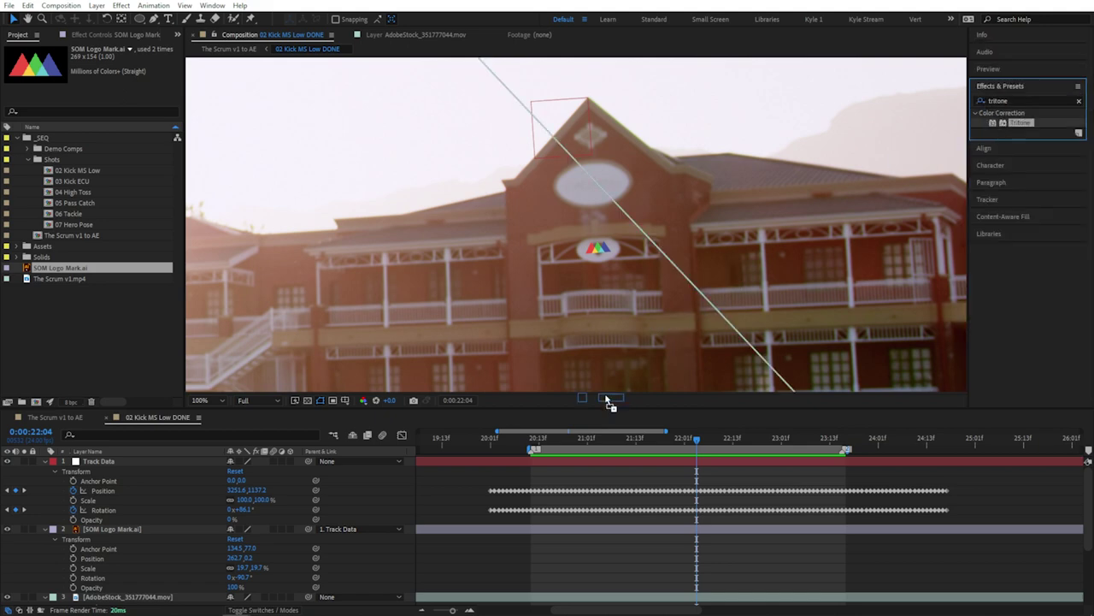
{"action": "left_click_drag", "start_coordinate": [534, 538], "coordinate": [532, 530]}
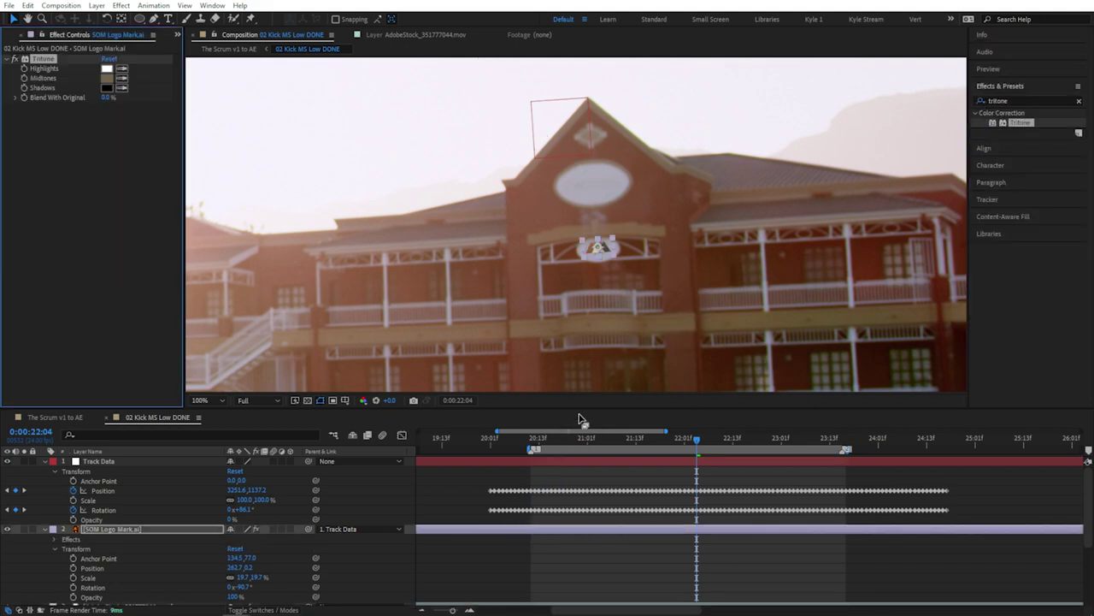
{"action": "key", "text": "period"}
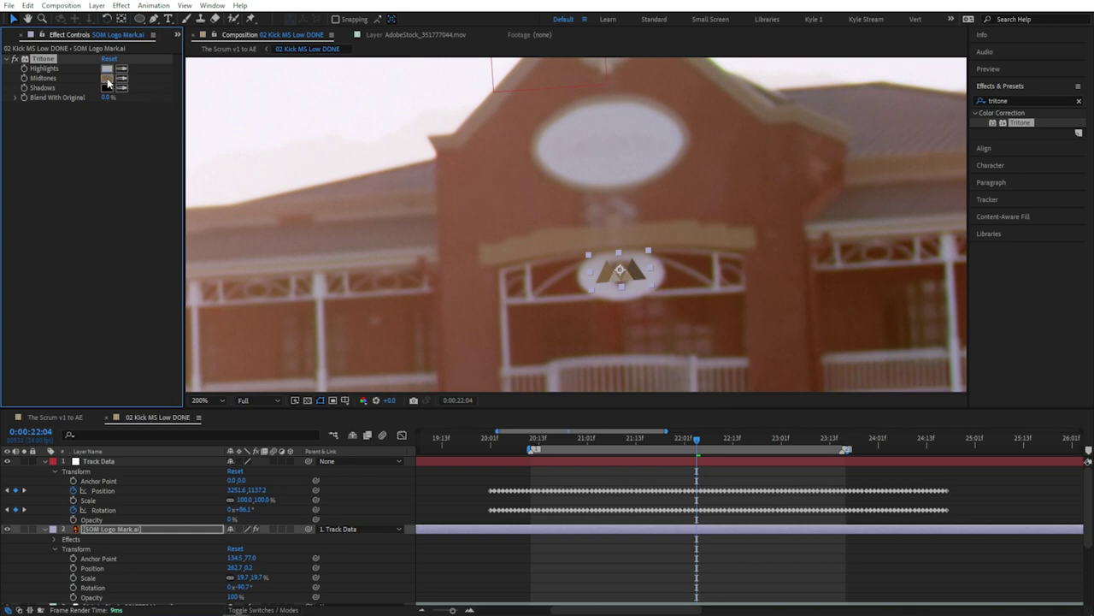
{"action": "scroll", "coordinate": [301, 131], "scroll_direction": "down", "scroll_amount": 3}
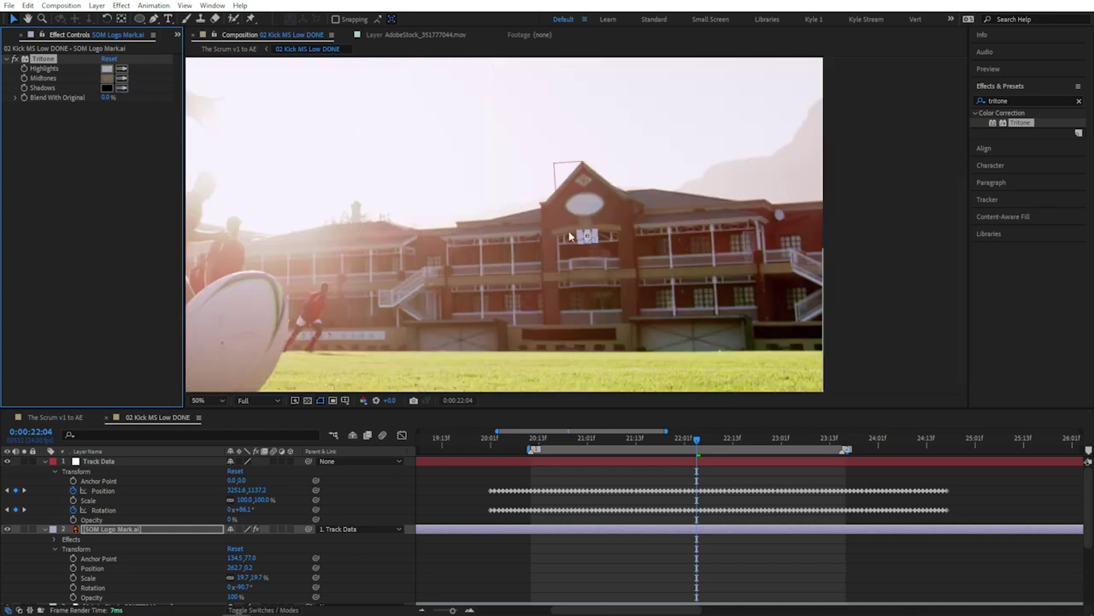
{"action": "scroll", "coordinate": [571, 236], "scroll_direction": "up", "scroll_amount": 4}
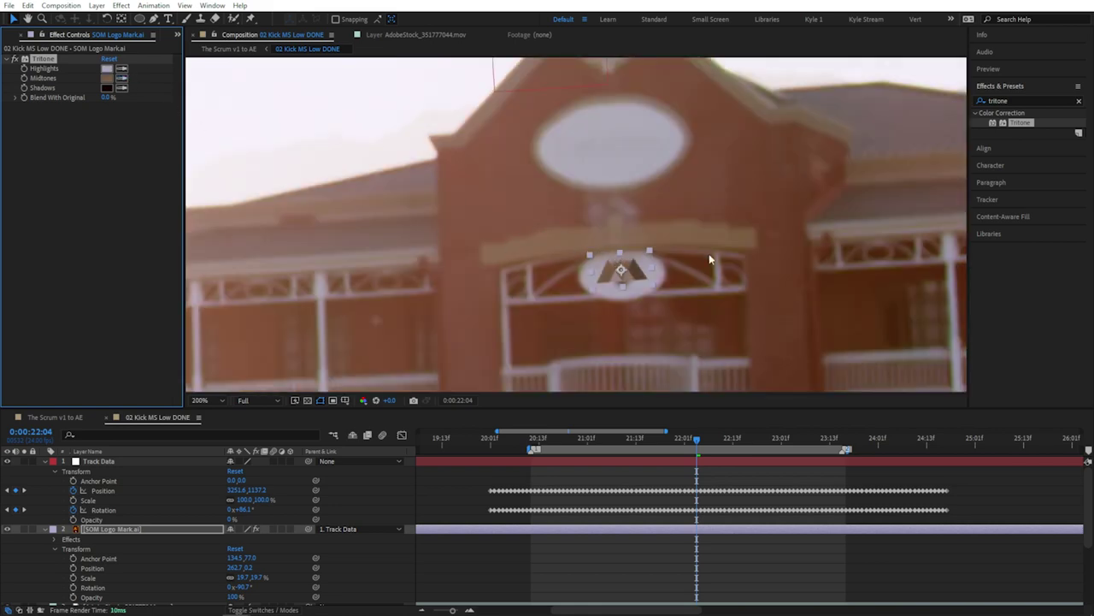
{"action": "left_click", "coordinate": [717, 293]}
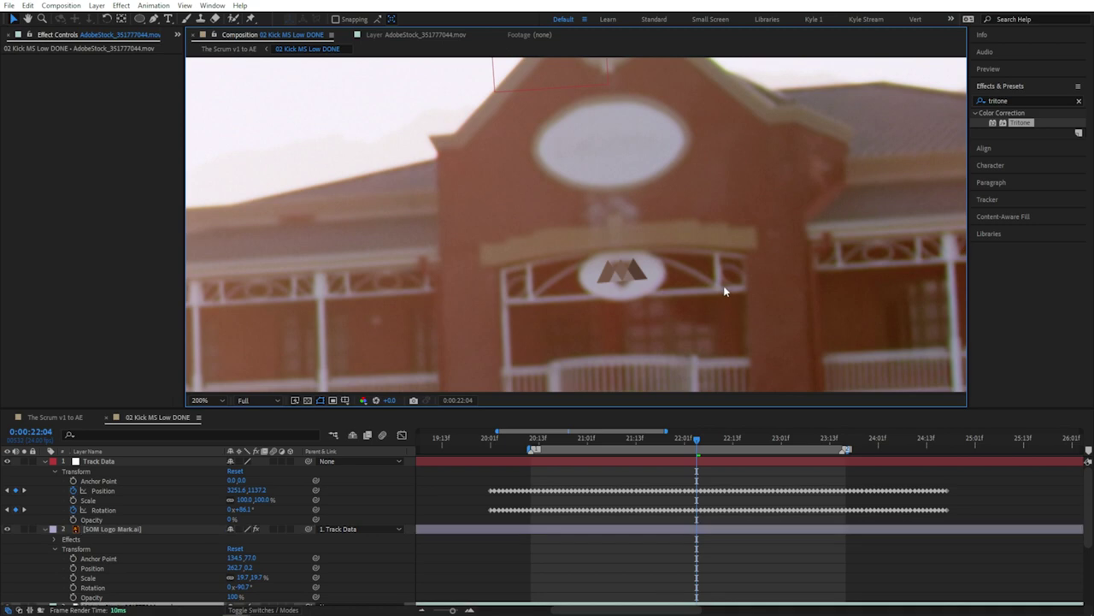
- Add Fast Box Blur to the SOM Logo Mark layer
{"action": "left_click", "coordinate": [1032, 101]}
{"action": "type", "text": "fast"}
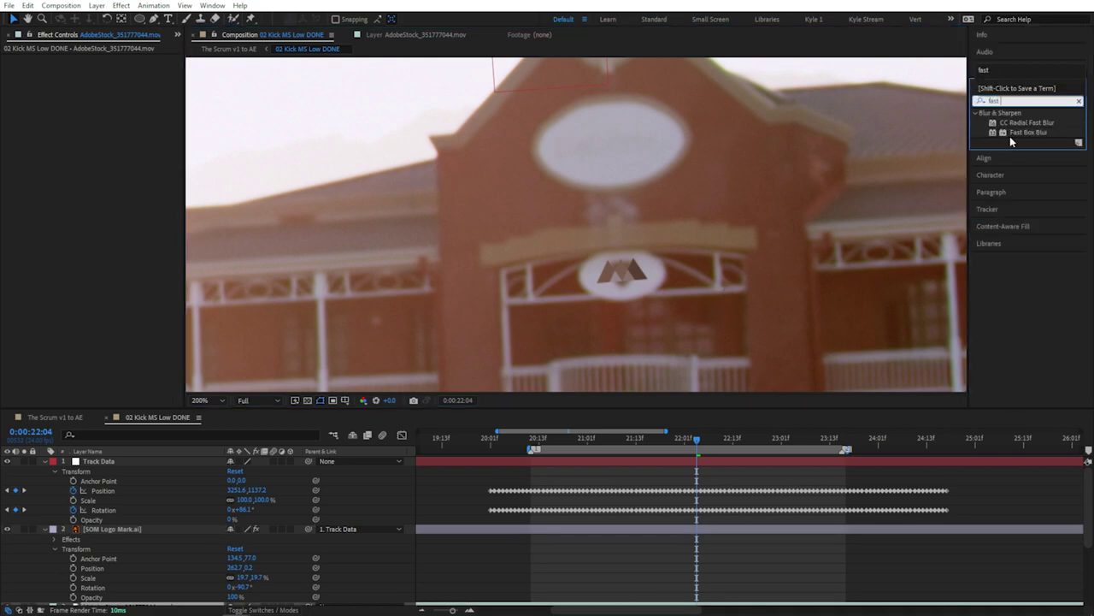
{"action": "left_click_drag", "start_coordinate": [1010, 135], "coordinate": [607, 532]}
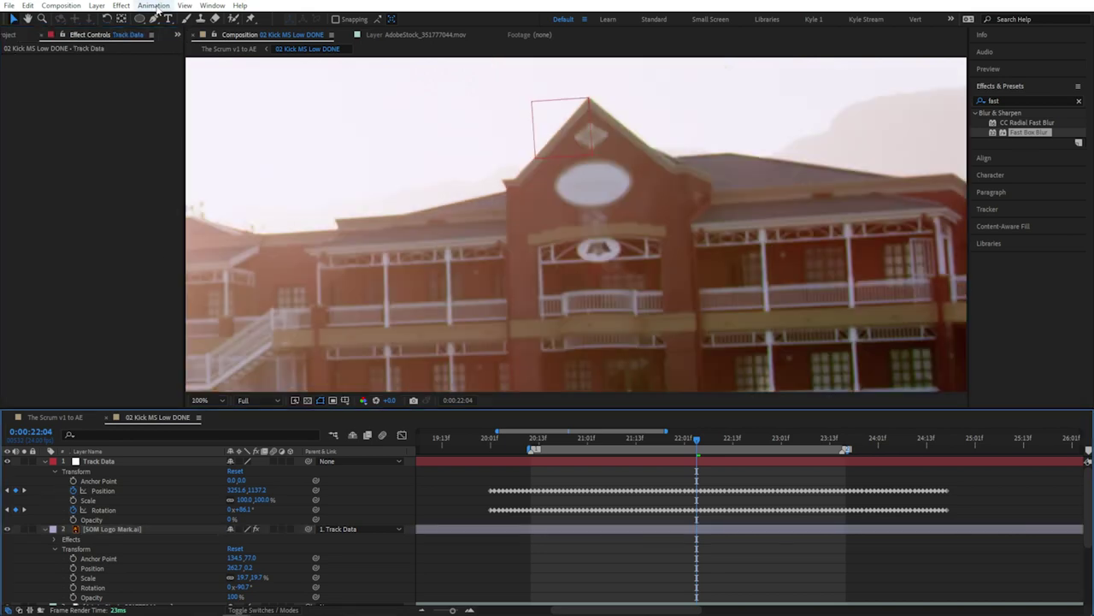
- Draw an ellipse over the oval sign and fill it with the sampled pinkish-grey sign colour
{"action": "left_click", "coordinate": [140, 18]}
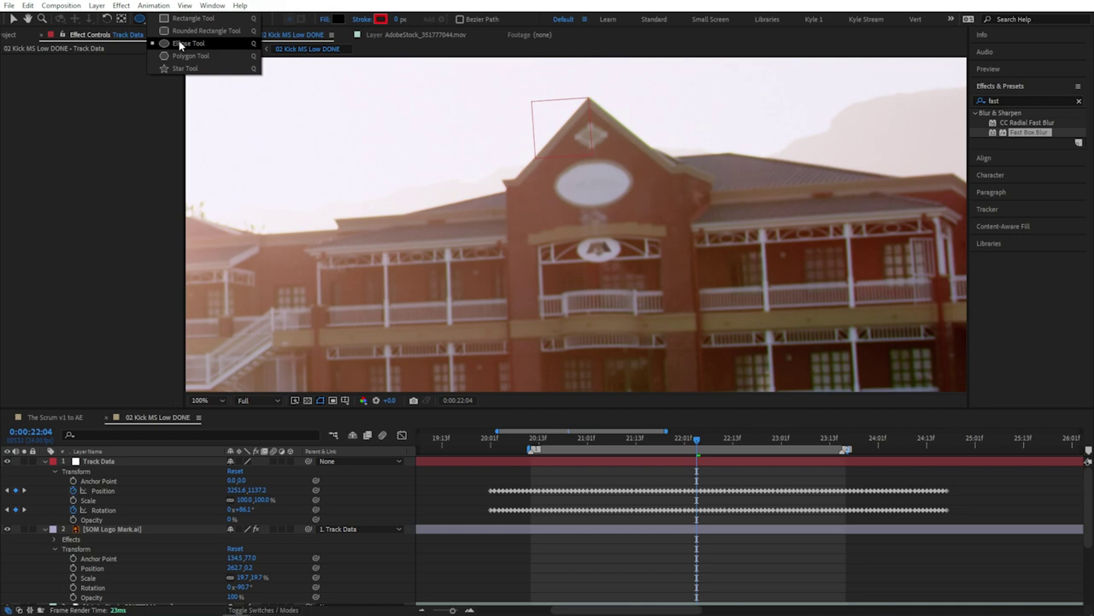
{"action": "left_click", "coordinate": [180, 44]}
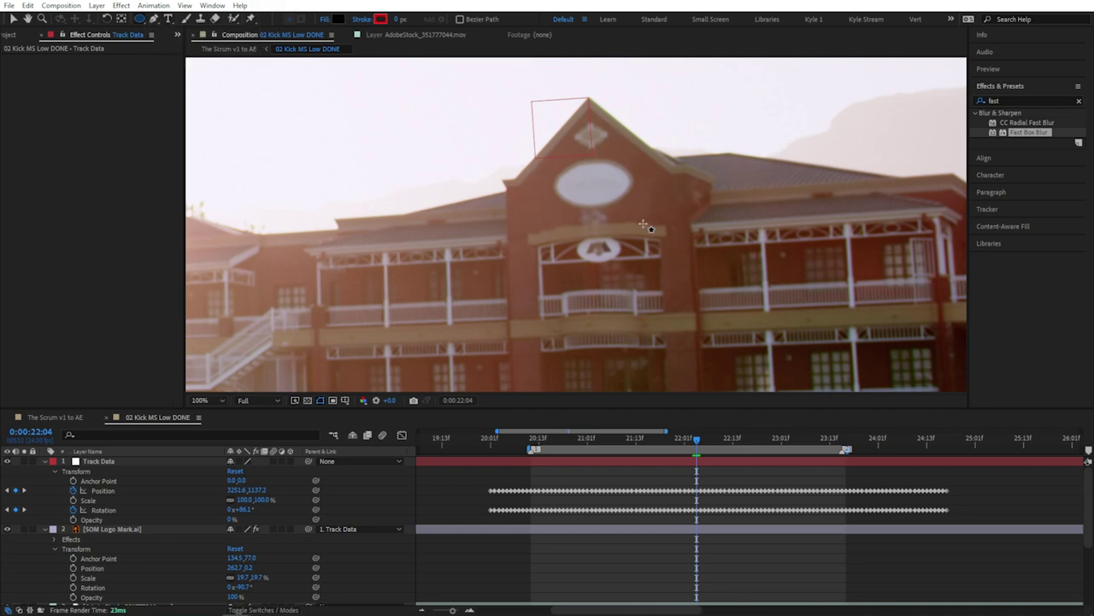
{"action": "scroll", "coordinate": [643, 231], "scroll_direction": "up", "scroll_amount": 4}
{"action": "left_click_drag", "start_coordinate": [650, 283], "coordinate": [637, 226]}
{"action": "key", "text": "v"}
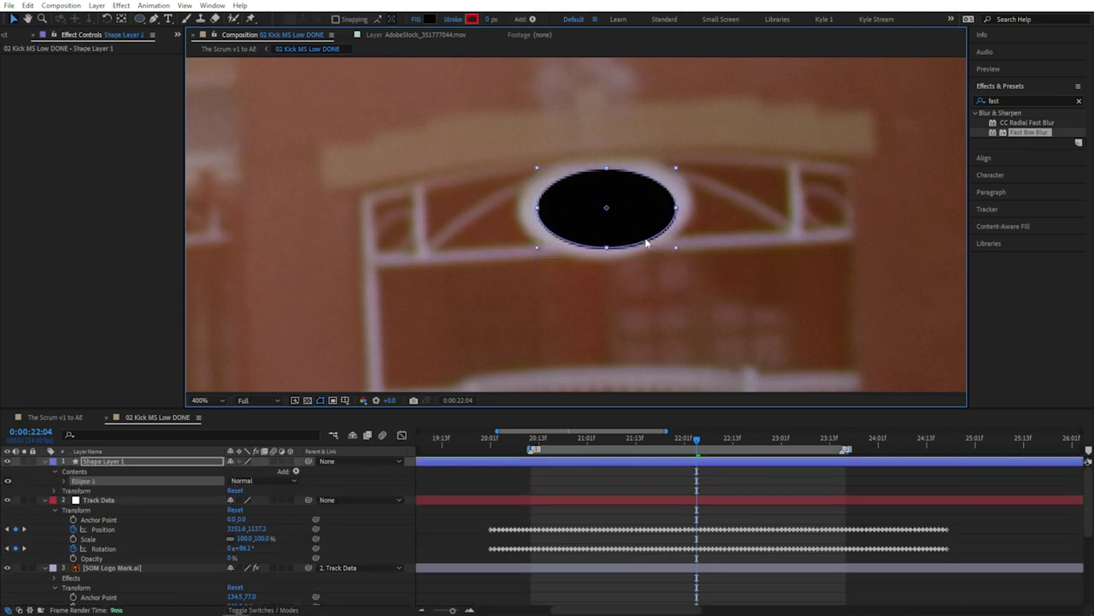
{"action": "left_click", "coordinate": [430, 20]}
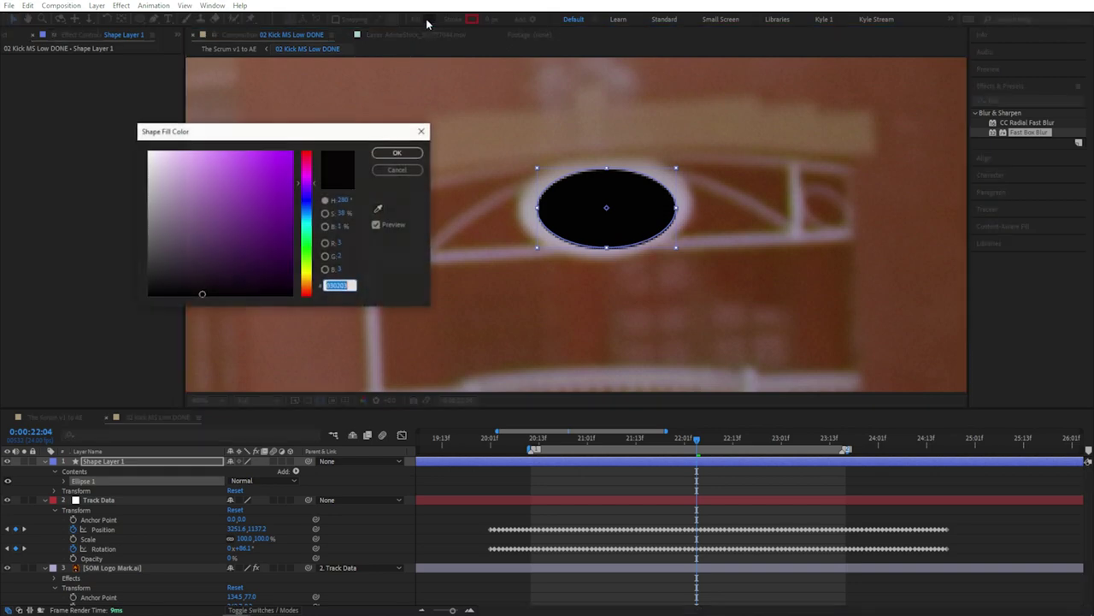
{"action": "left_click", "coordinate": [379, 209]}
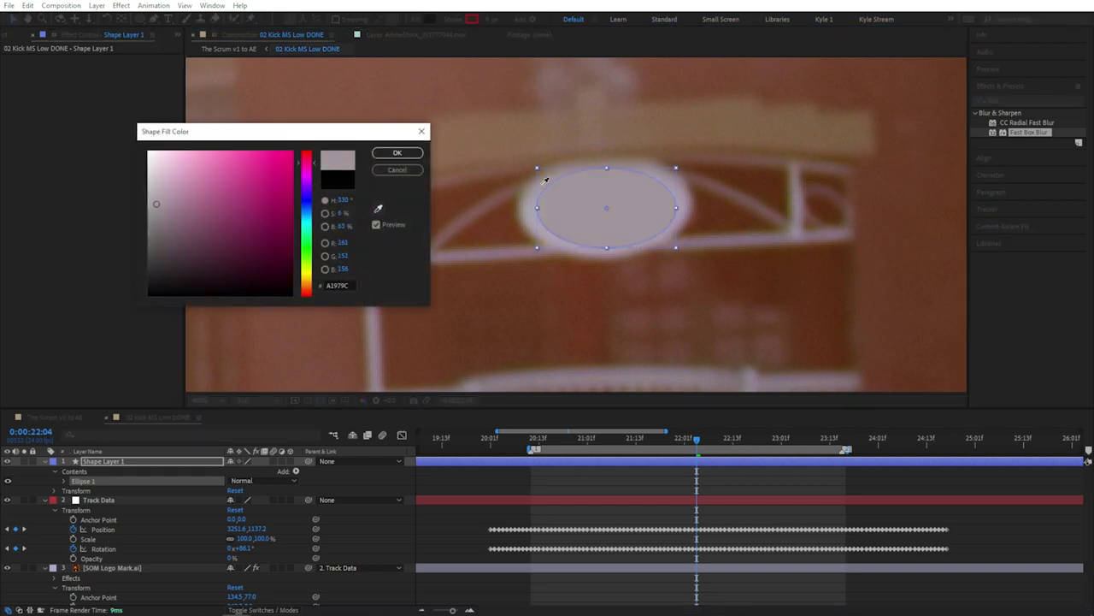
{"action": "left_click", "coordinate": [402, 154]}
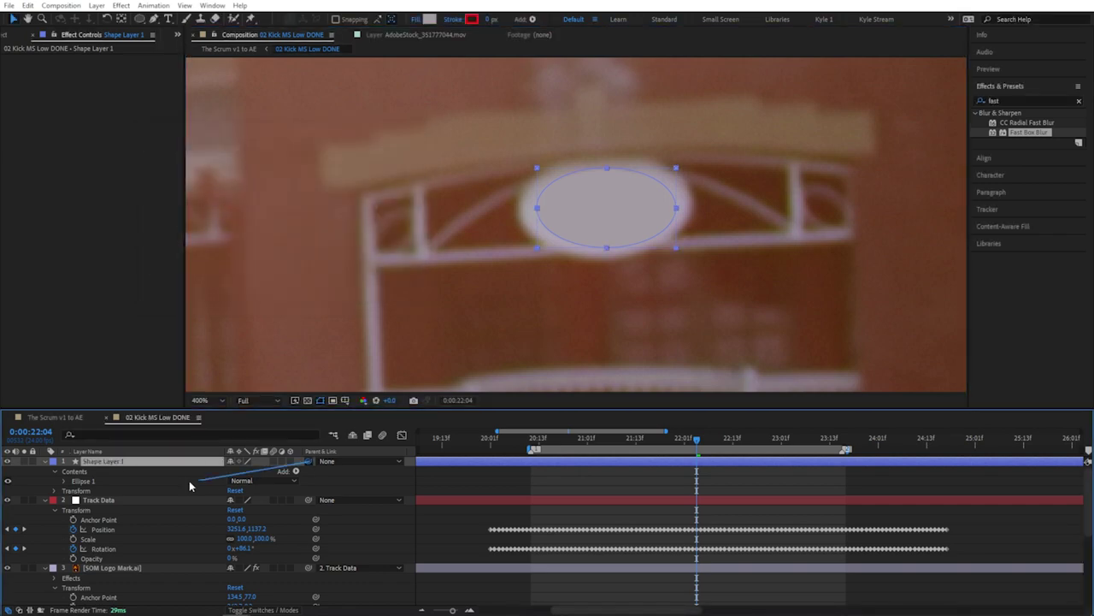
- Parent the ellipse to Track Data, move it below the logo, and copy the logo's Fast Box Blur onto it
{"action": "left_click_drag", "start_coordinate": [183, 486], "coordinate": [162, 503]}
{"action": "left_click_drag", "start_coordinate": [133, 466], "coordinate": [134, 523]}
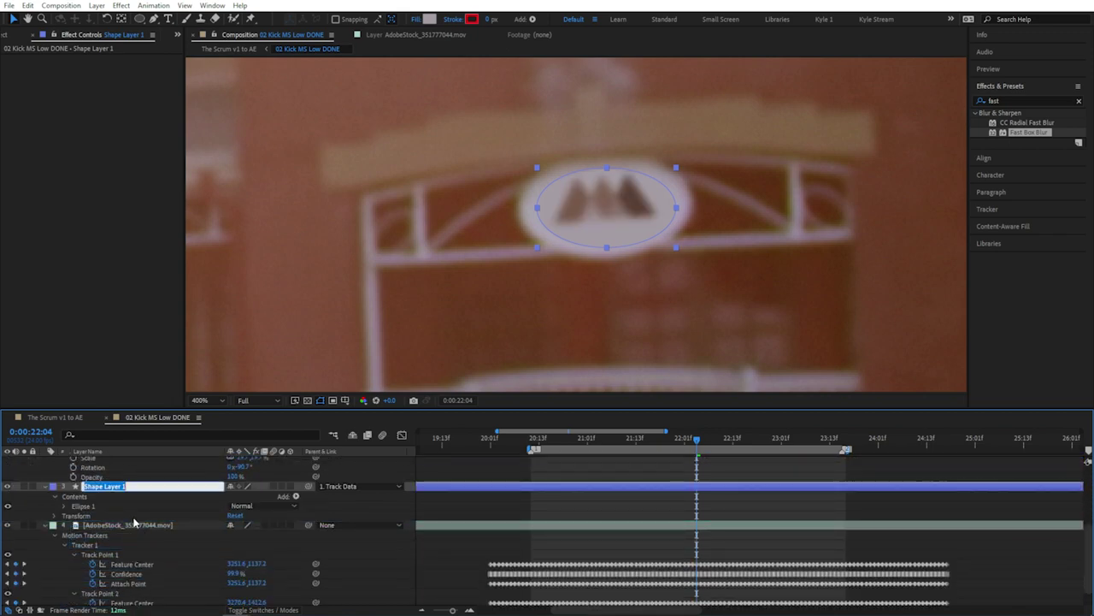
{"action": "scroll", "coordinate": [133, 523], "scroll_direction": "up", "scroll_amount": 3}
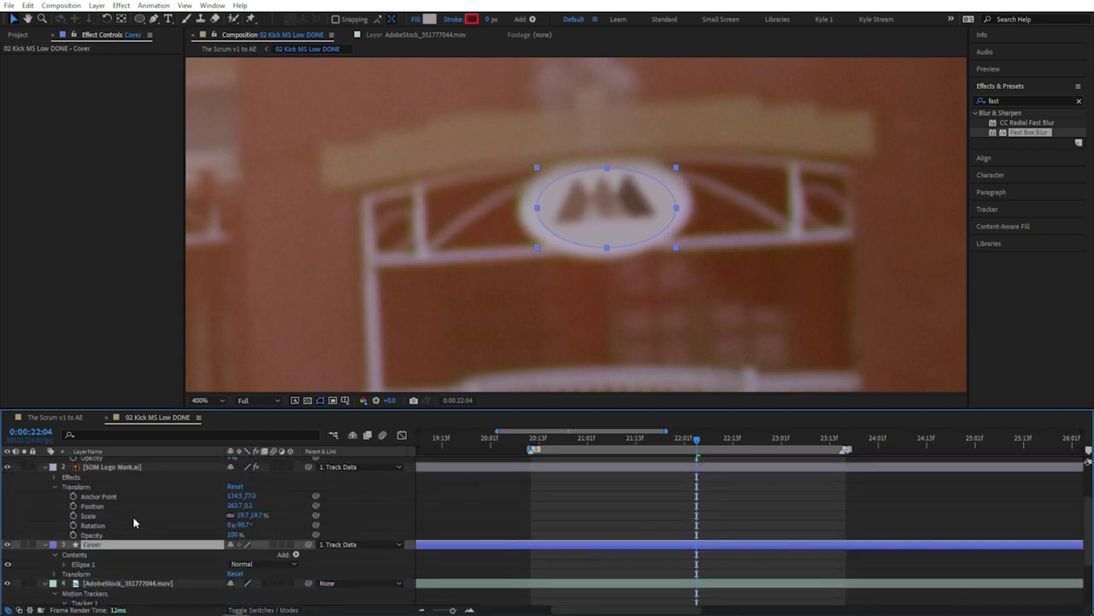
{"action": "left_click", "coordinate": [55, 477]}
{"action": "left_click", "coordinate": [85, 497]}
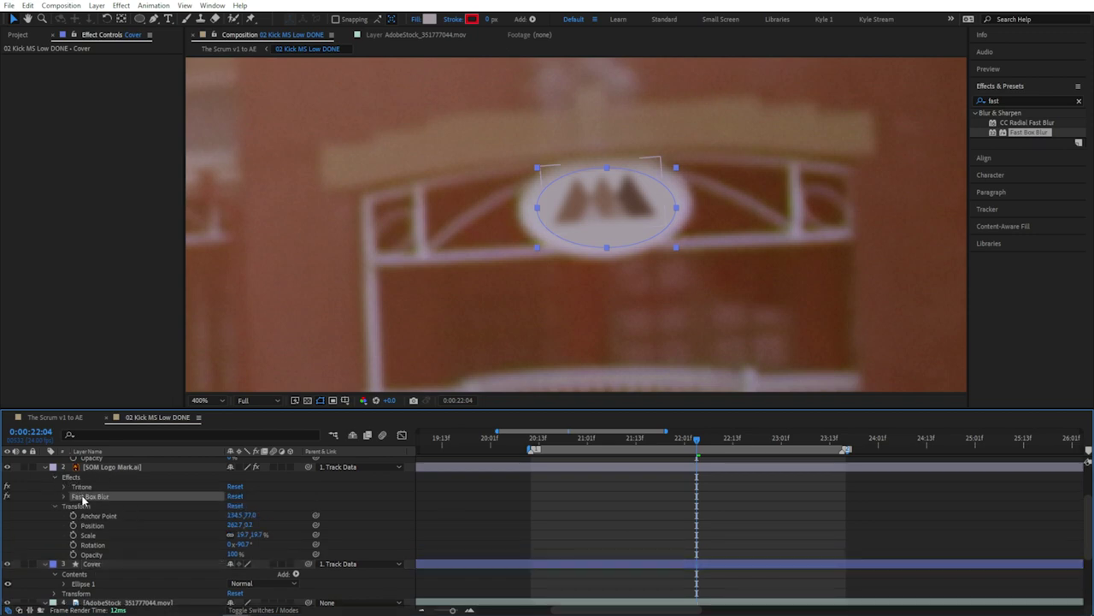
{"action": "left_click", "coordinate": [96, 564]}
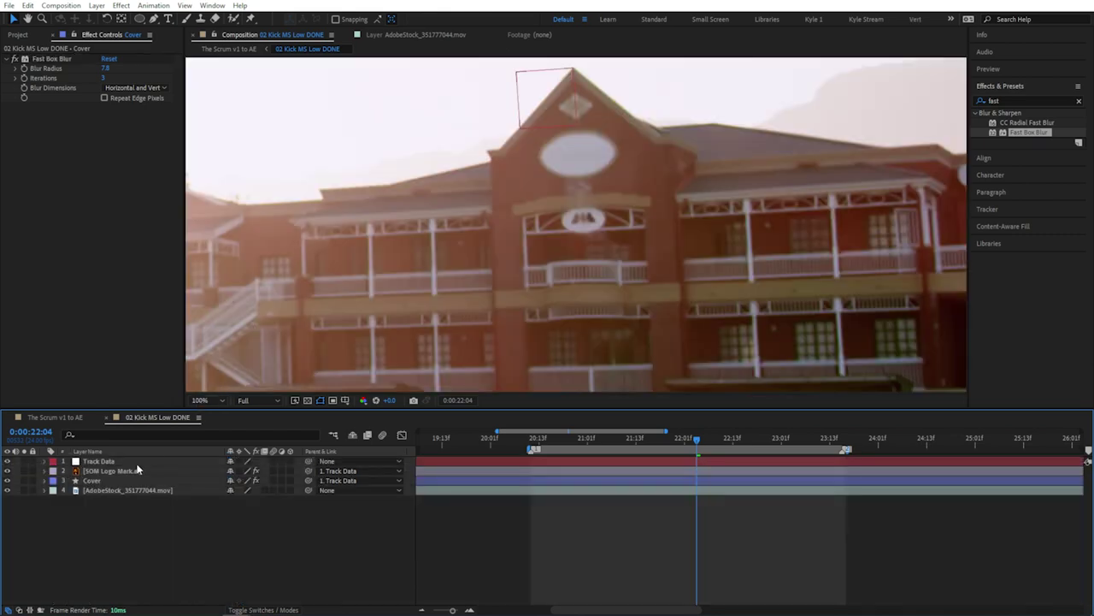
- Reveal the logo's Opacity, preview the shot, and return to where the hand crosses the sign
{"action": "left_click", "coordinate": [132, 471]}
{"action": "key", "text": "t"}
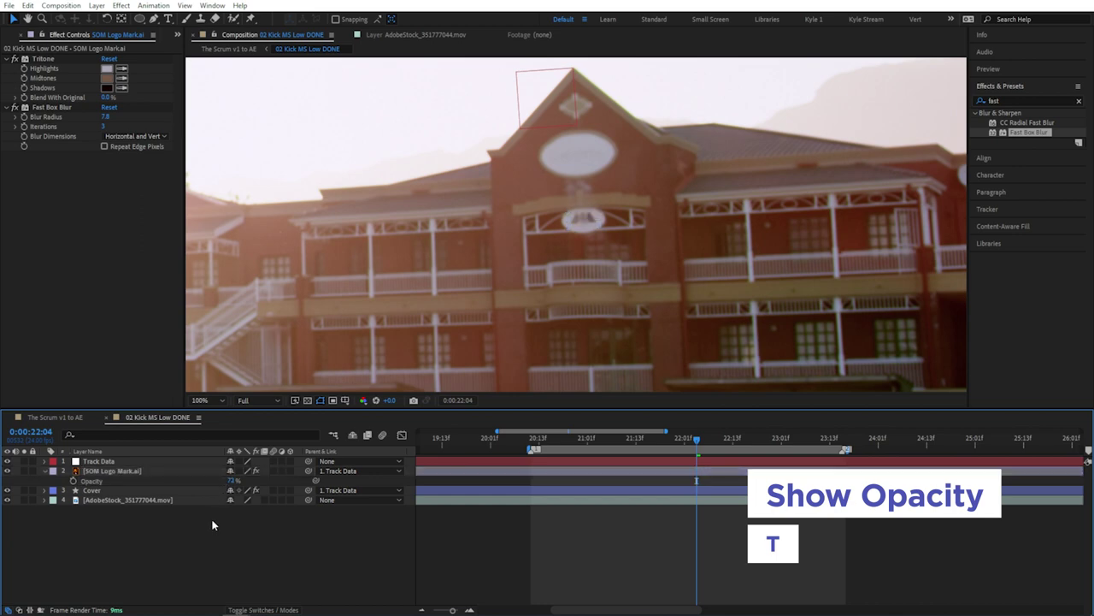
{"action": "key", "text": "space"}
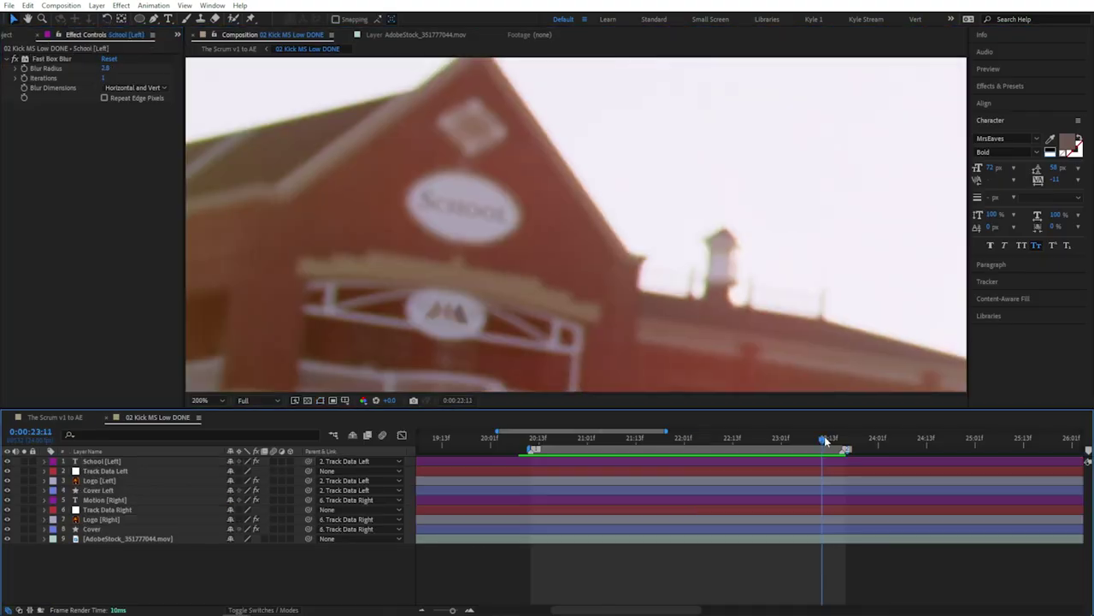
{"action": "left_click_drag", "start_coordinate": [824, 437], "coordinate": [543, 430]}
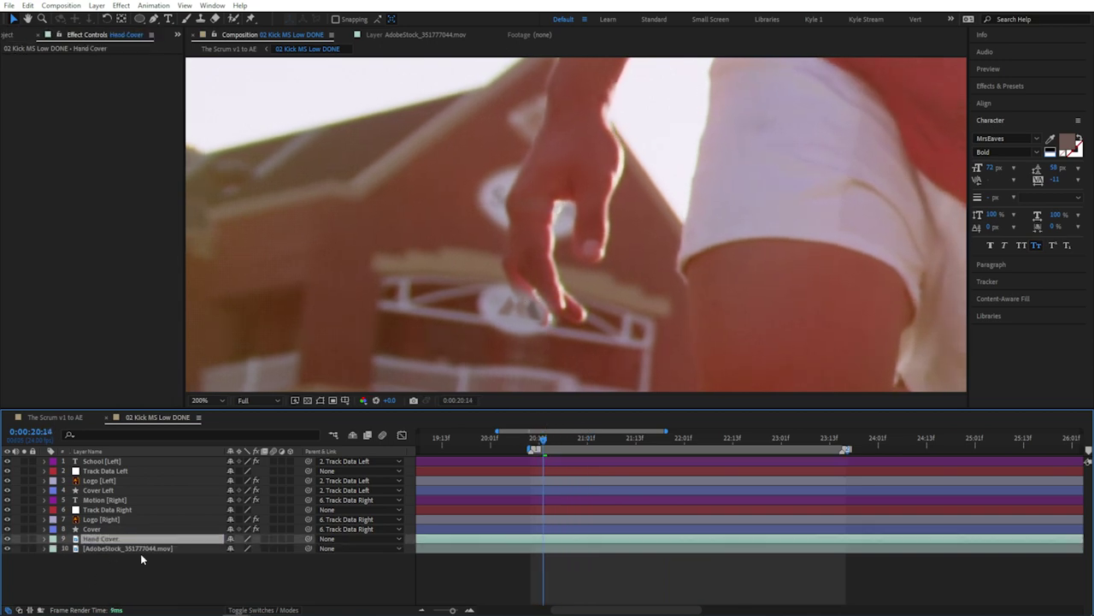
- Outline the hand on Hand Cover with Roto Brush and propagate it through later frames
{"action": "key", "text": "space"}
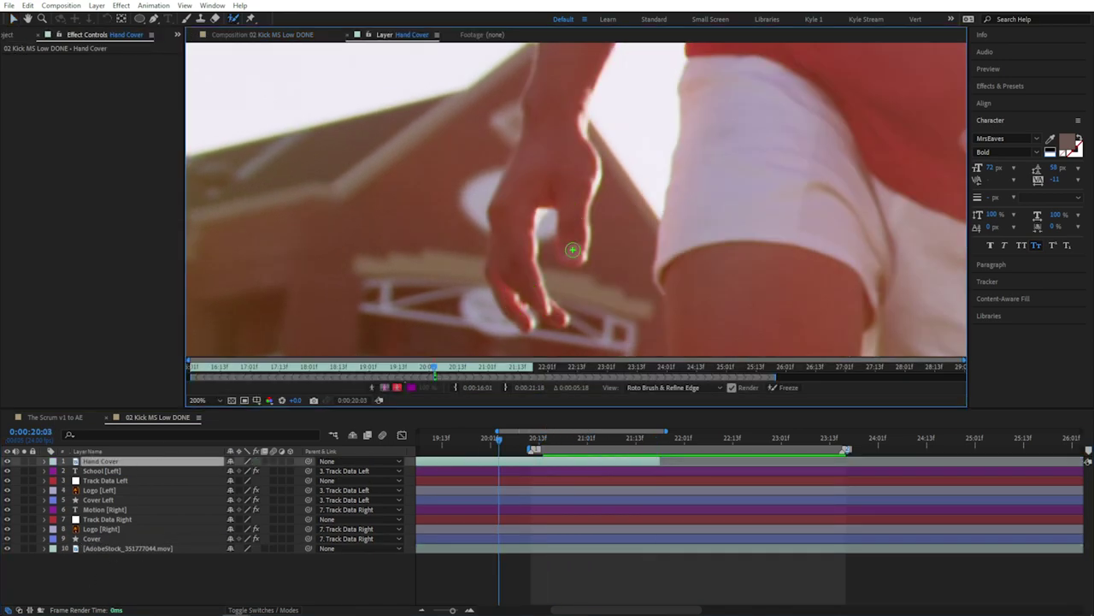
{"action": "left_click_drag", "start_coordinate": [572, 250], "coordinate": [563, 247]}
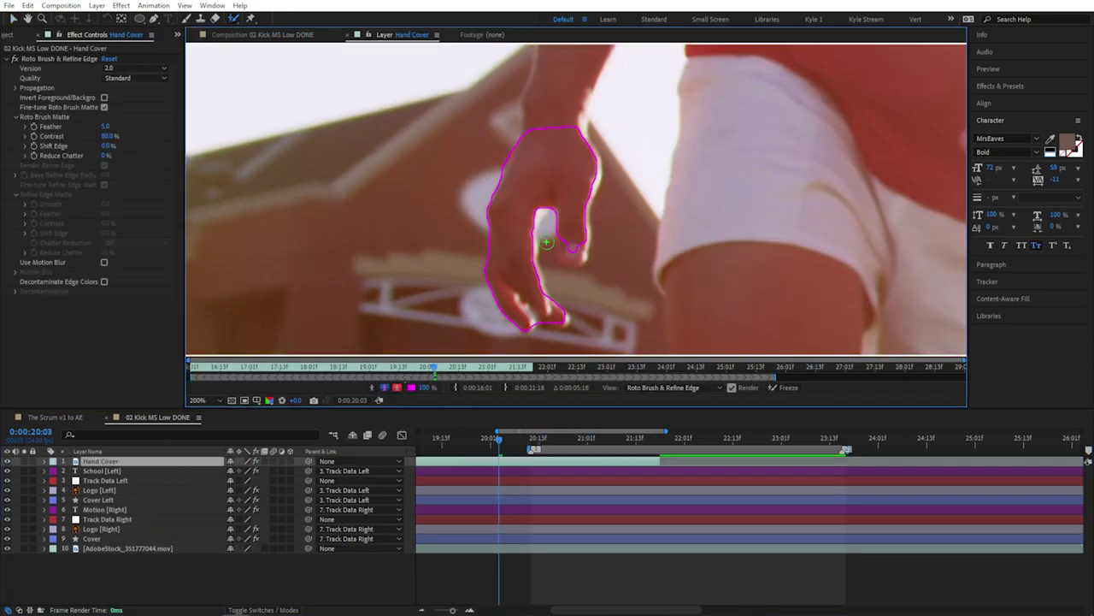
{"action": "key", "text": "space"}
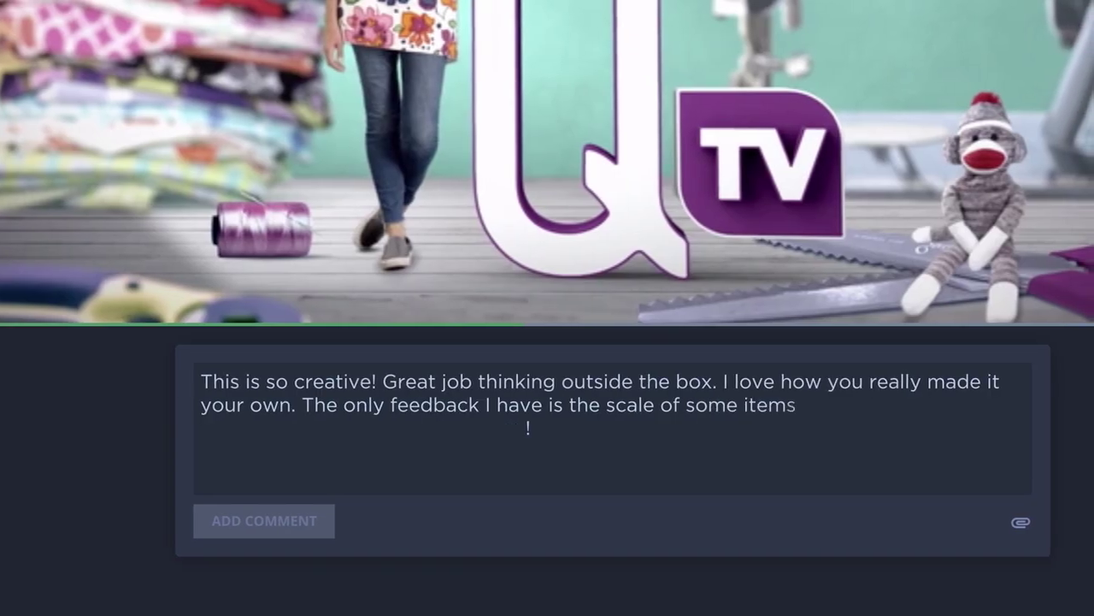
- Post praise for the student's project, then message the TA about Roto Brush chatter
{"action": "type", "text": "seem a little off but overall great work! Keep rockin' it"}
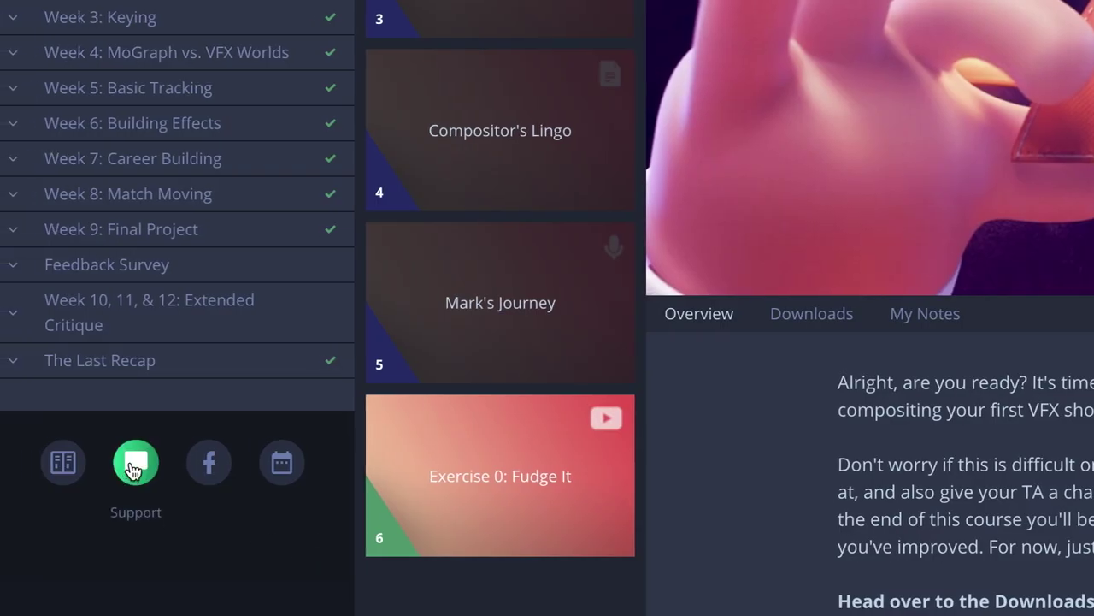
{"action": "left_click", "coordinate": [133, 466]}
{"action": "type", "text": "Hey, Zak! I'm having trouble getting rid of chatter when selecting with the rotobrush. Think you could help me out? Here's the project file. Thanks"}
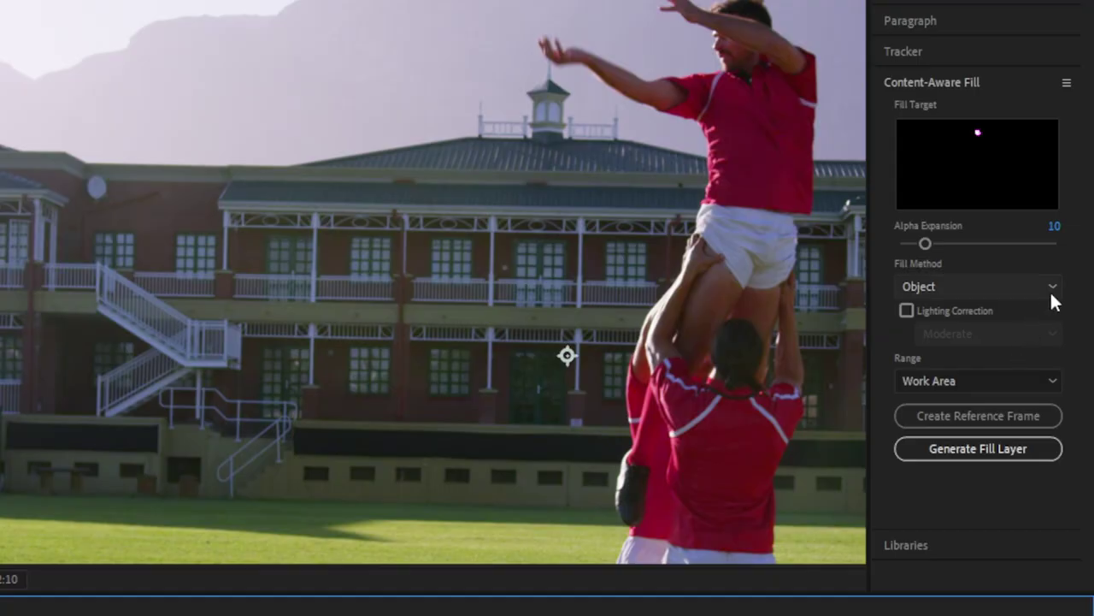
- Keep Object as the Content-Aware Fill method and generate the fill layer removing the ball
{"action": "left_click", "coordinate": [1053, 291]}
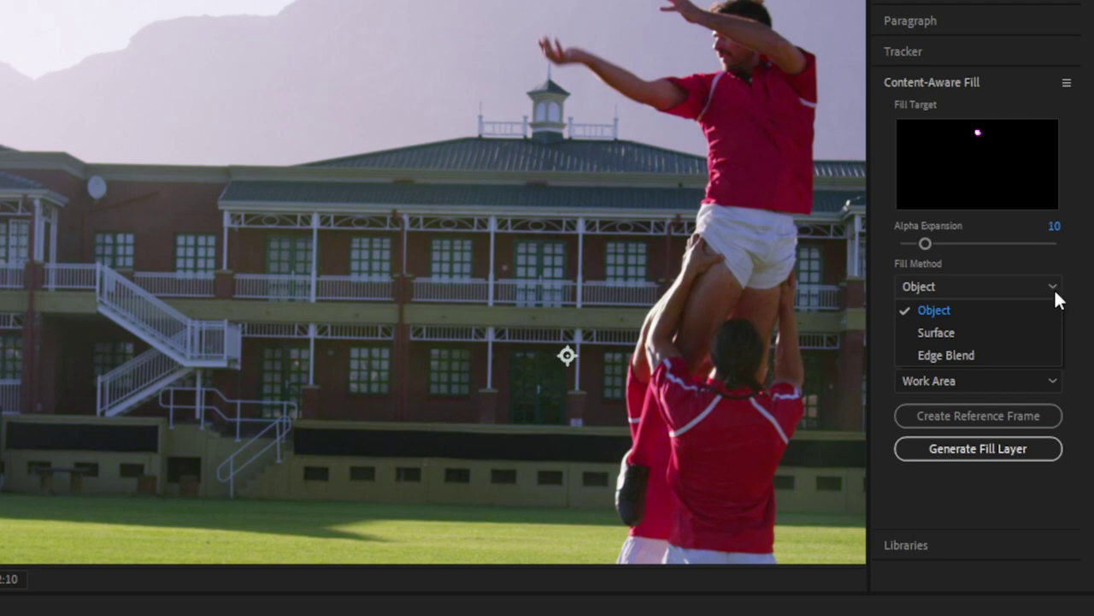
{"action": "left_click", "coordinate": [1051, 312]}
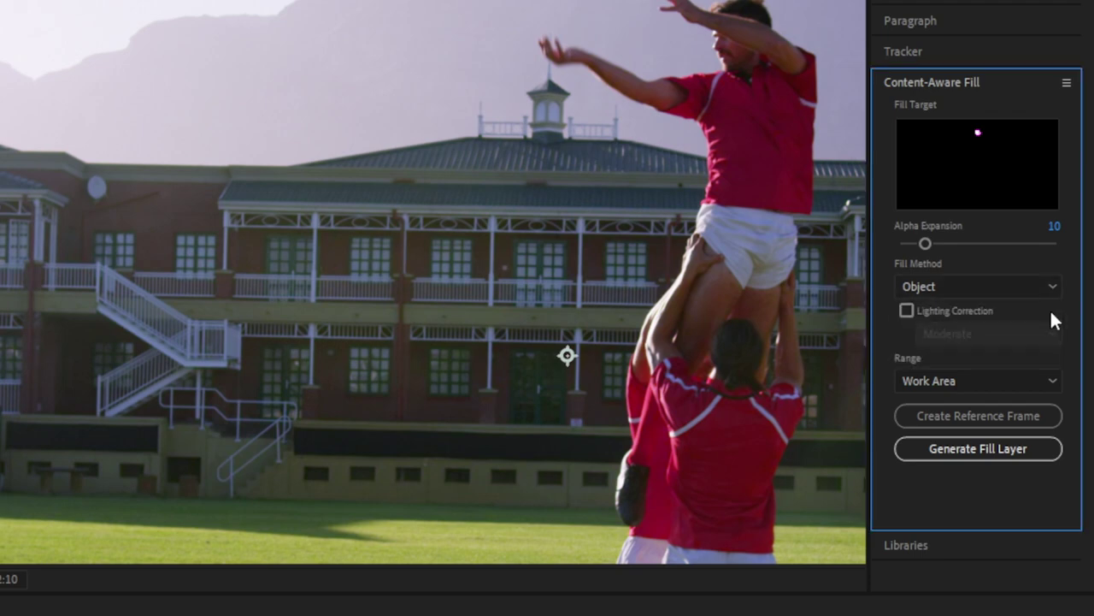
{"action": "left_click", "coordinate": [1022, 450]}
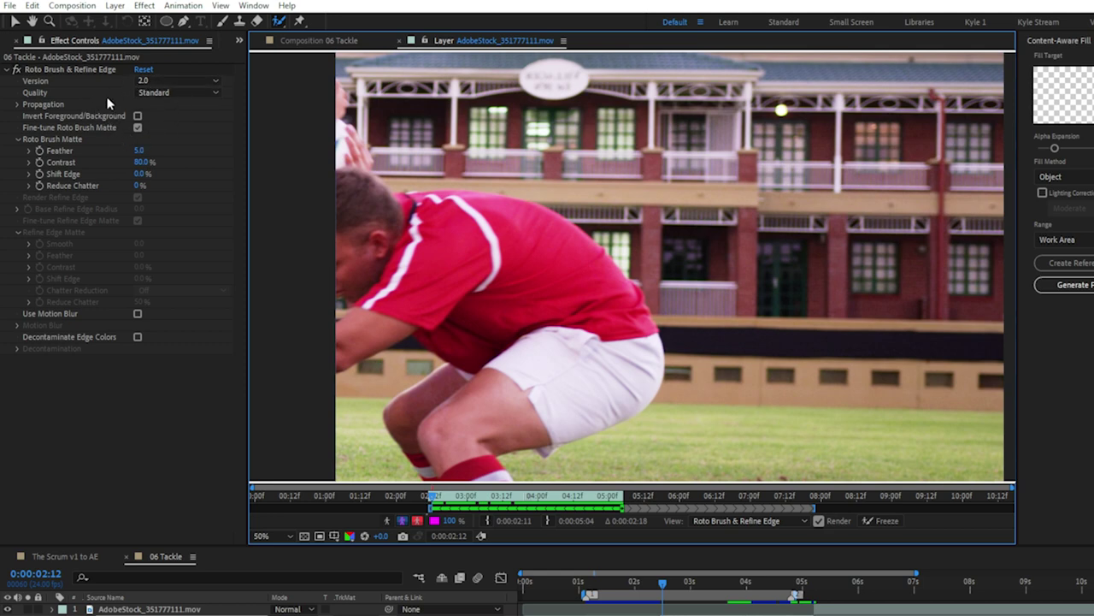
- Invert the tackle shot's Roto Brush matte, then nudge the word THE left in Illustrator
{"action": "left_click", "coordinate": [137, 116]}
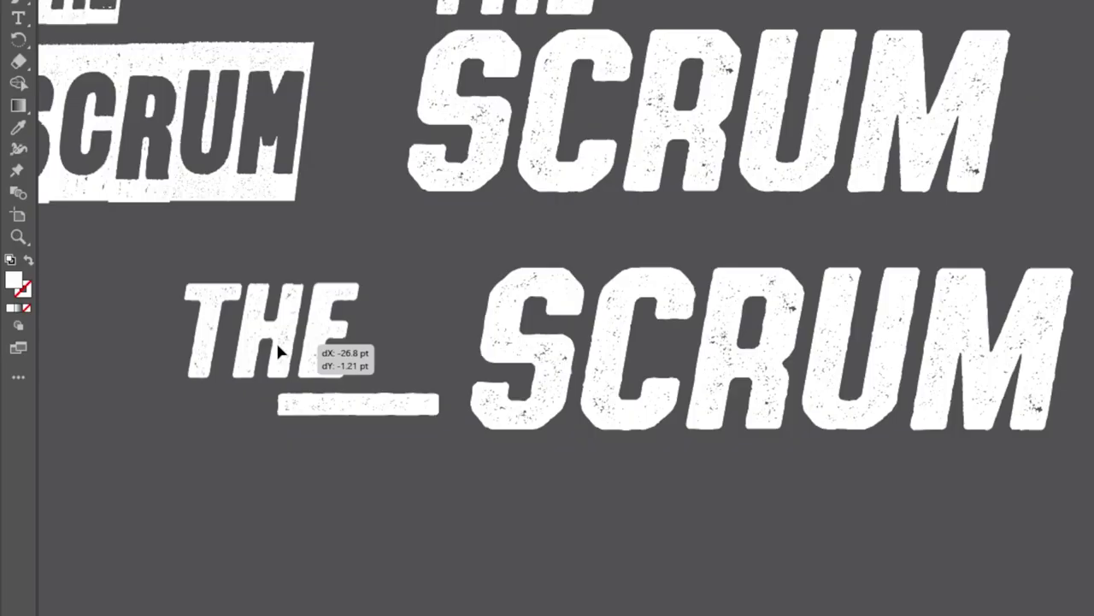
{"action": "left_click_drag", "start_coordinate": [289, 349], "coordinate": [242, 338]}
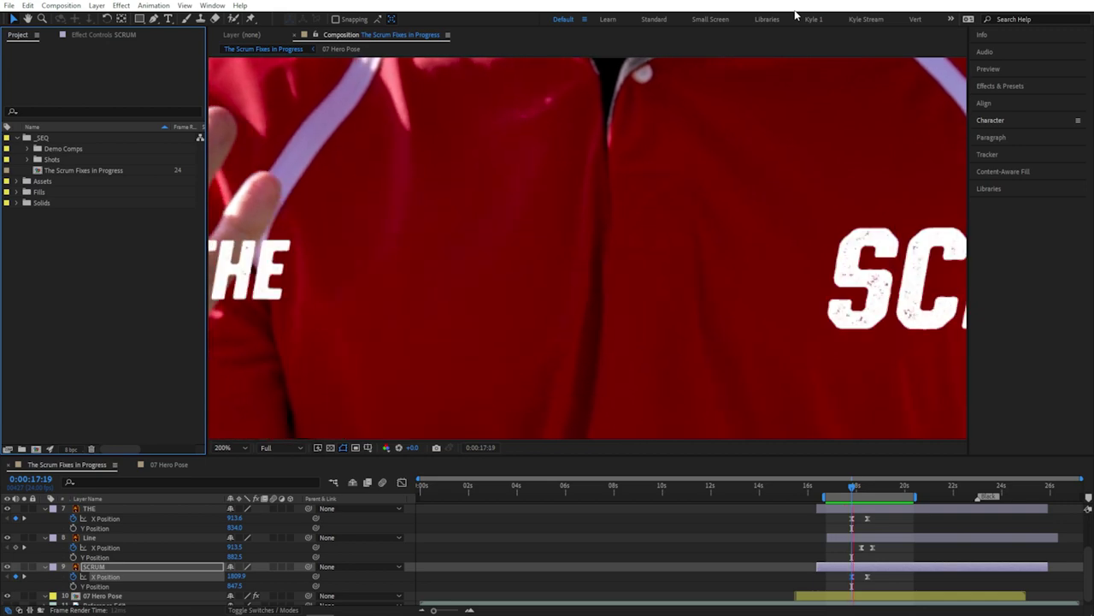